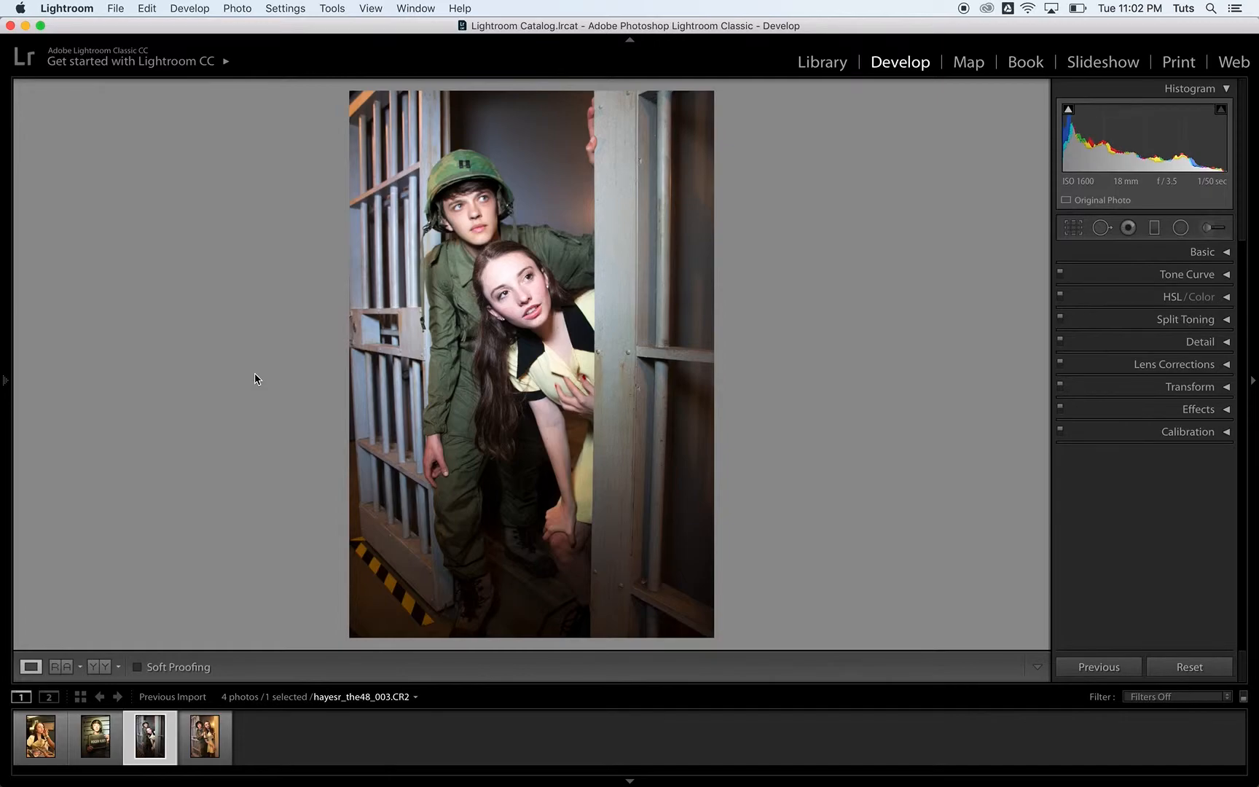
Heal the small mole on the woman's upper chest with Spot Removal in Heal mode at size 29, feather 0 and opacity 100.
{"action": "left_click", "coordinate": [528, 313]}
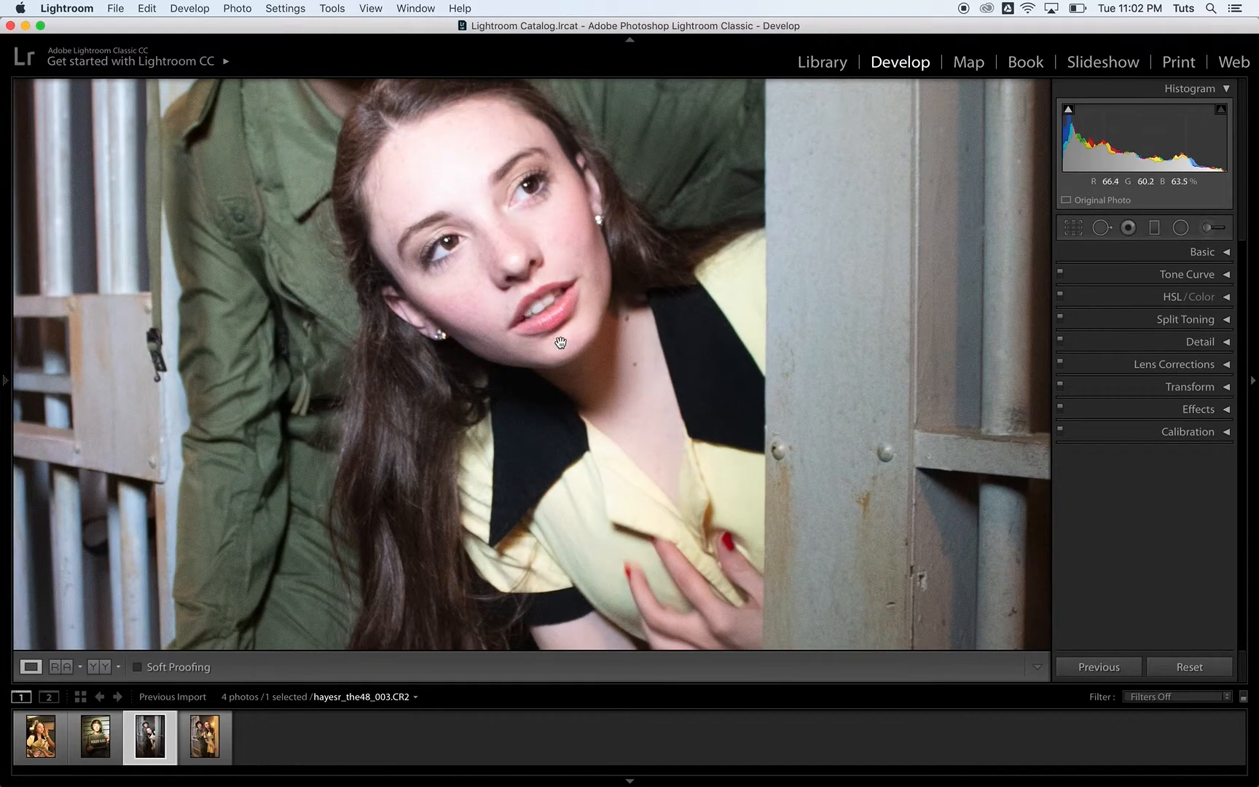
{"action": "scroll", "coordinate": [606, 418], "scroll_direction": "up", "scroll_amount": 5}
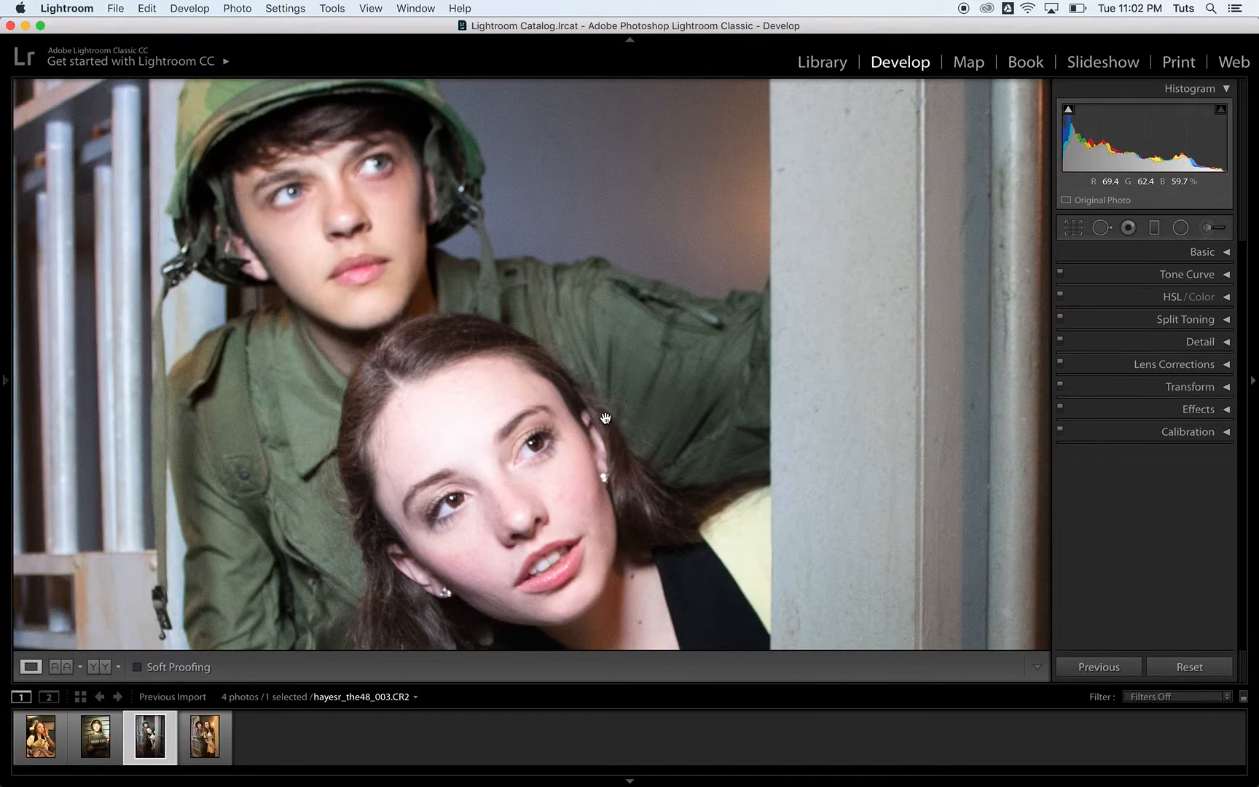
{"action": "scroll", "coordinate": [606, 418], "scroll_direction": "down", "scroll_amount": 5}
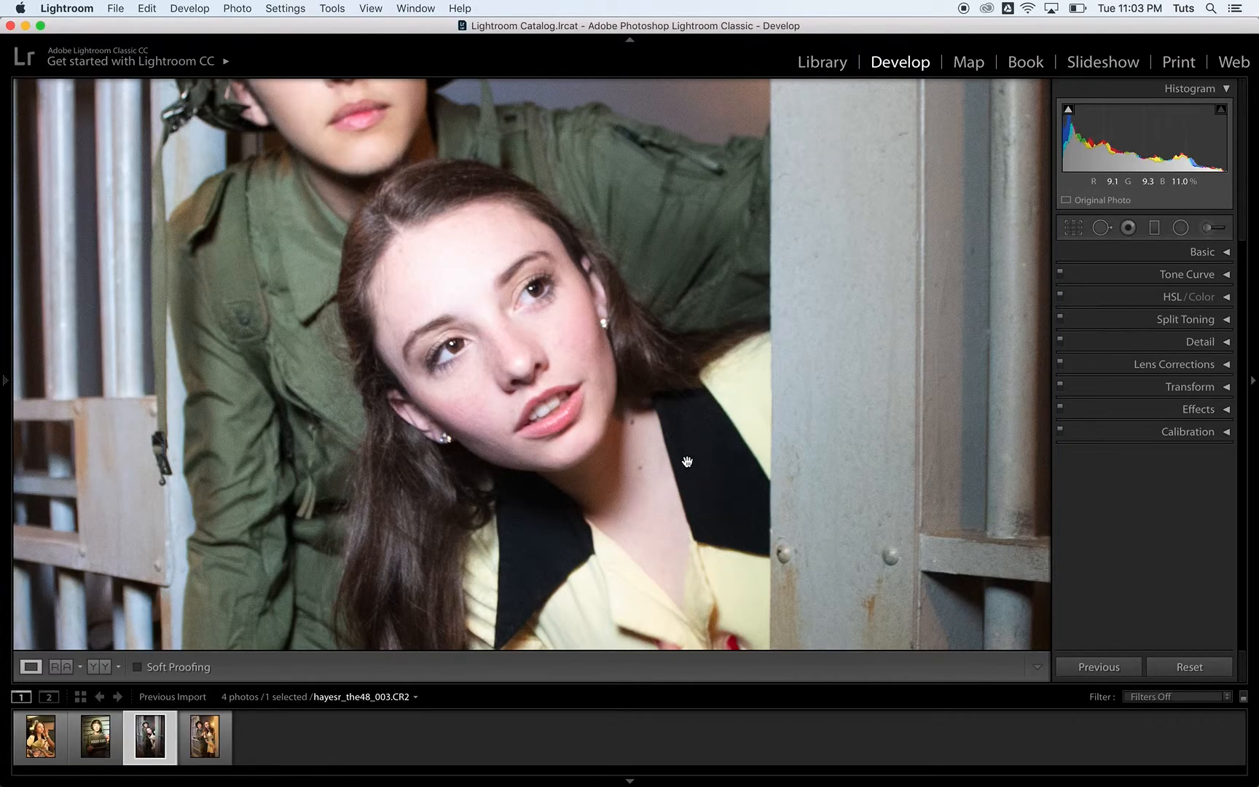
{"action": "left_click", "coordinate": [1103, 232]}
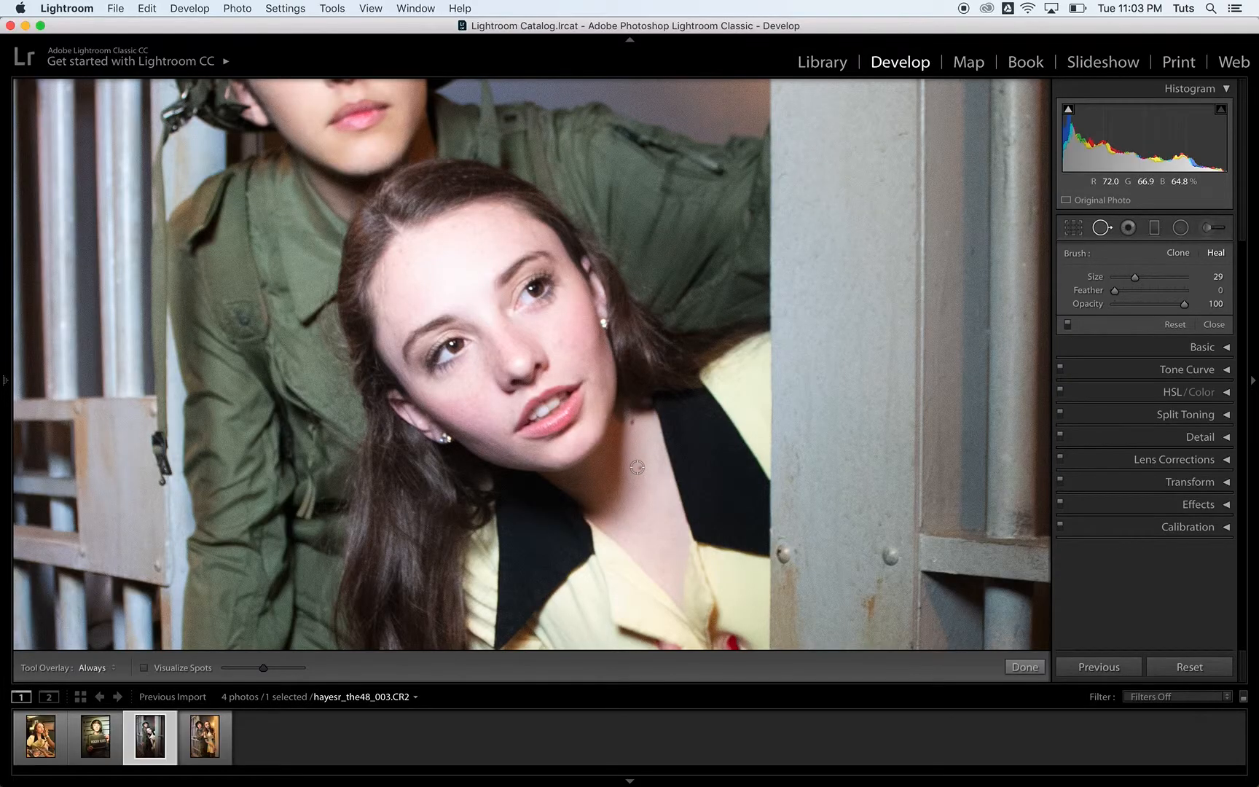
{"action": "scroll", "coordinate": [640, 468], "scroll_direction": "up", "scroll_amount": 5}
{"action": "scroll", "coordinate": [640, 468], "scroll_direction": "down", "scroll_amount": 5}
{"action": "left_click", "coordinate": [639, 468]}
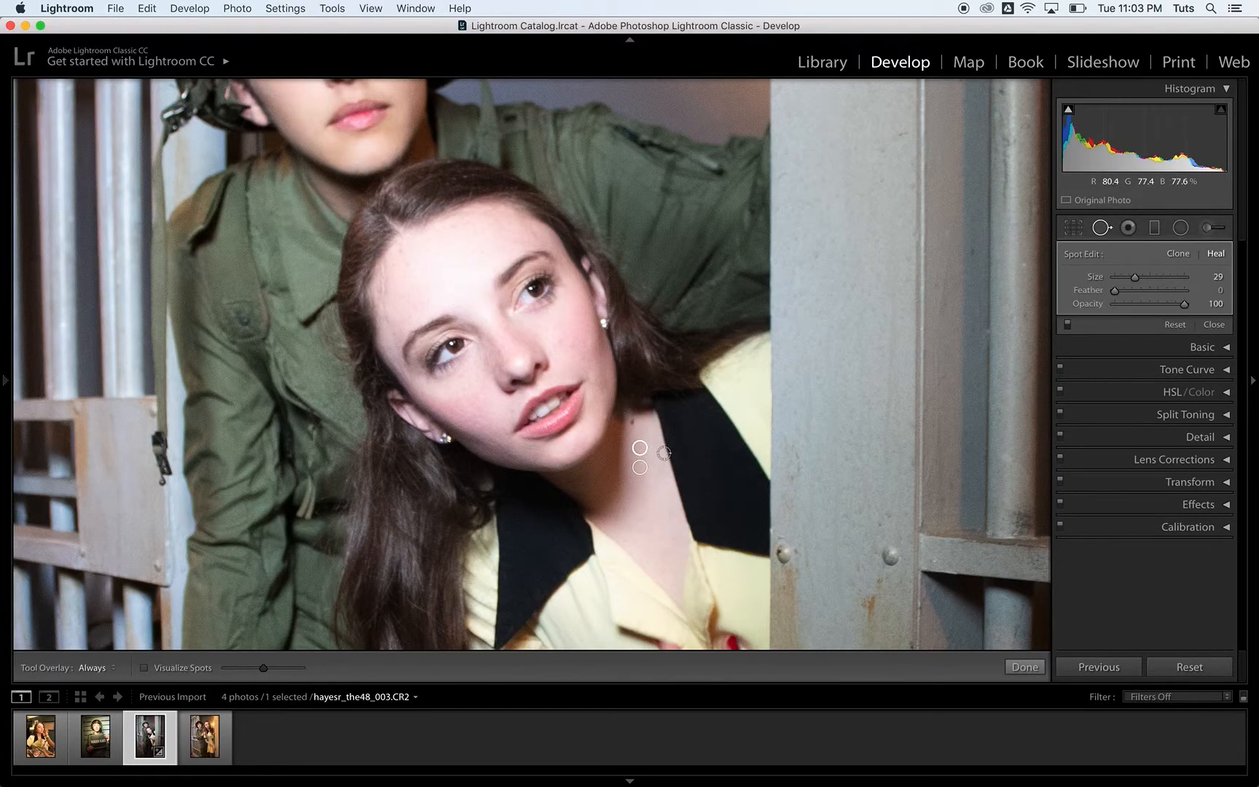
Try a different source area for the chest heal spot, undo that change and leave Spot Removal.
{"action": "left_click_drag", "start_coordinate": [641, 446], "coordinate": [689, 448]}
{"action": "key", "text": "super+z"}
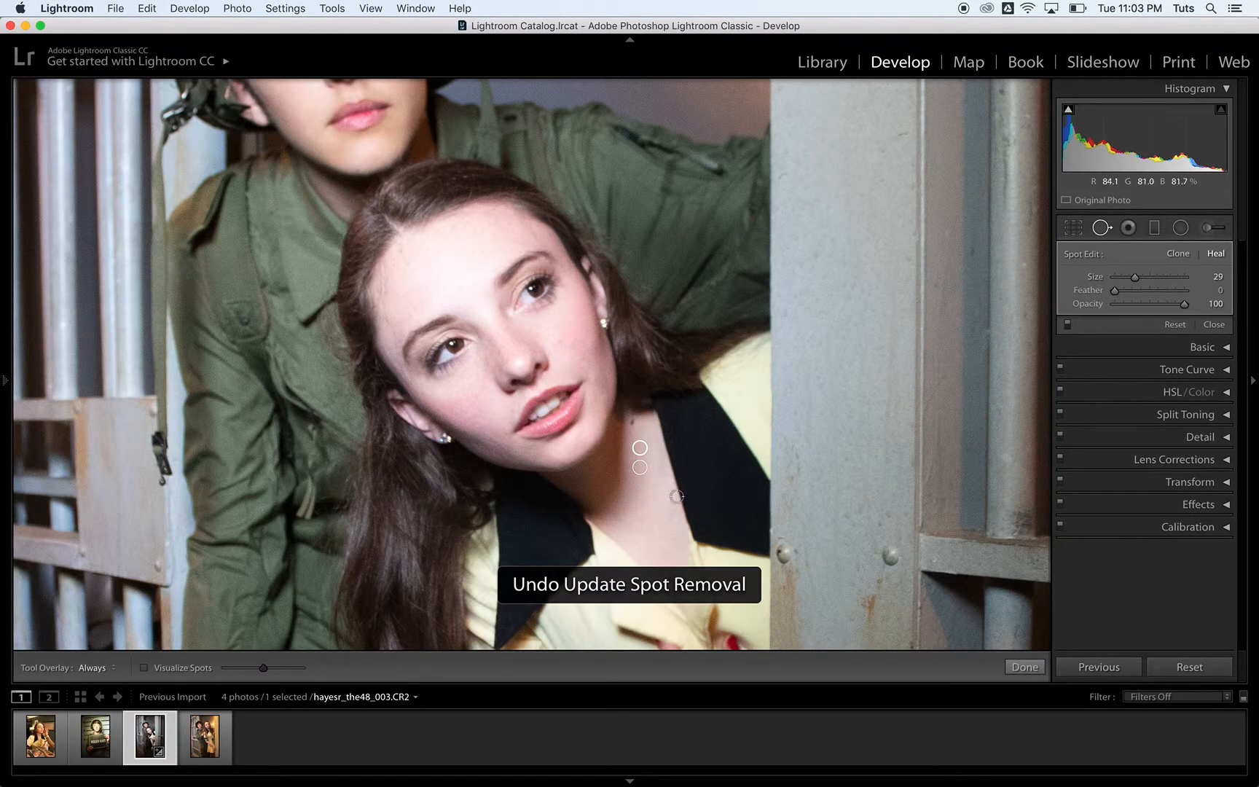
{"action": "key", "text": "Delete"}
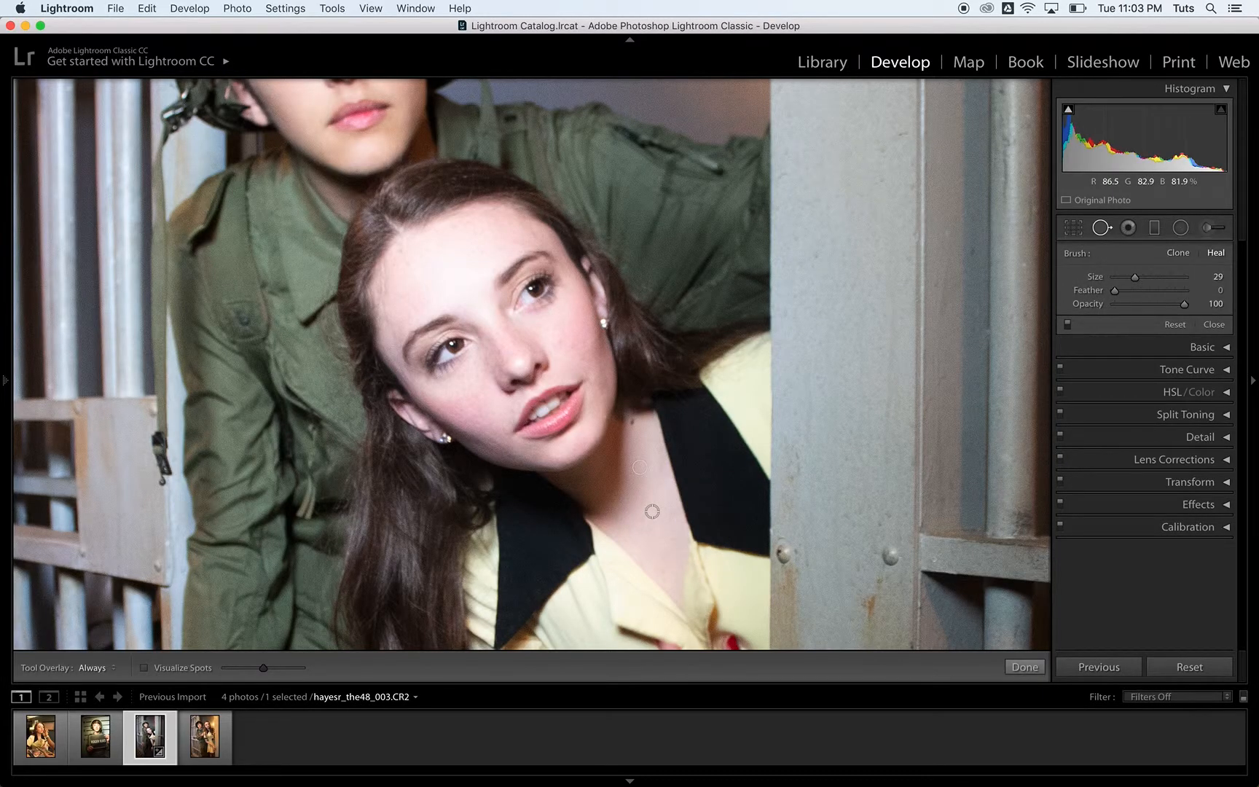
{"action": "left_click", "coordinate": [1102, 227]}
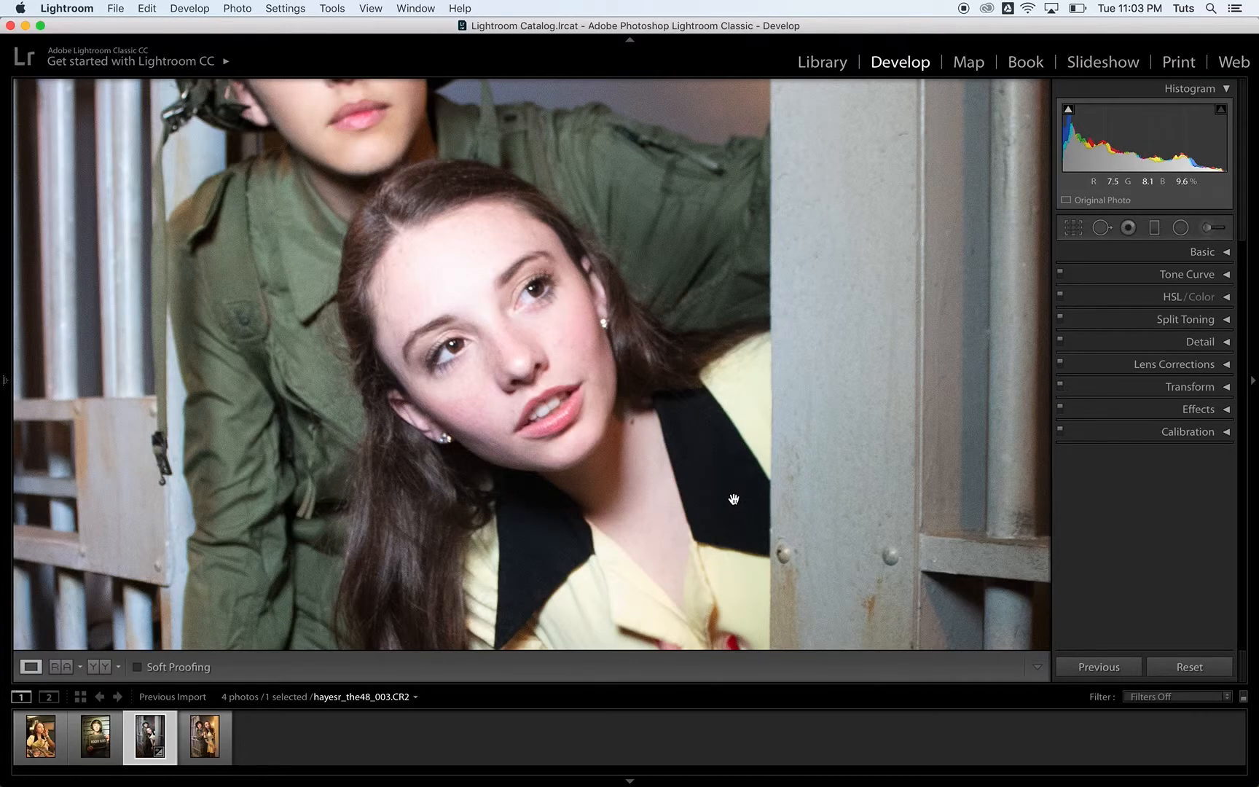
Set the white balance by sampling the white of the woman's eye as target neutral, and compare the photo before and after.
{"action": "left_click", "coordinate": [733, 499]}
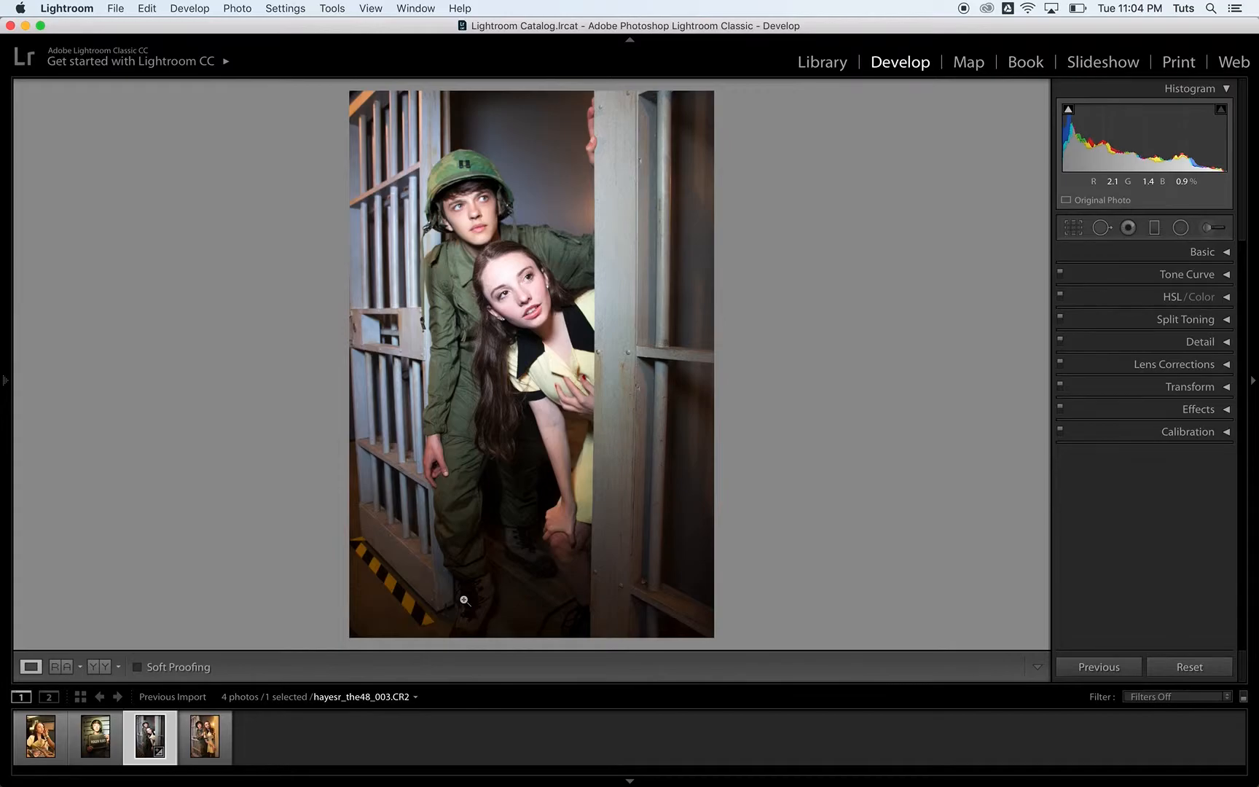
{"action": "left_click", "coordinate": [522, 325]}
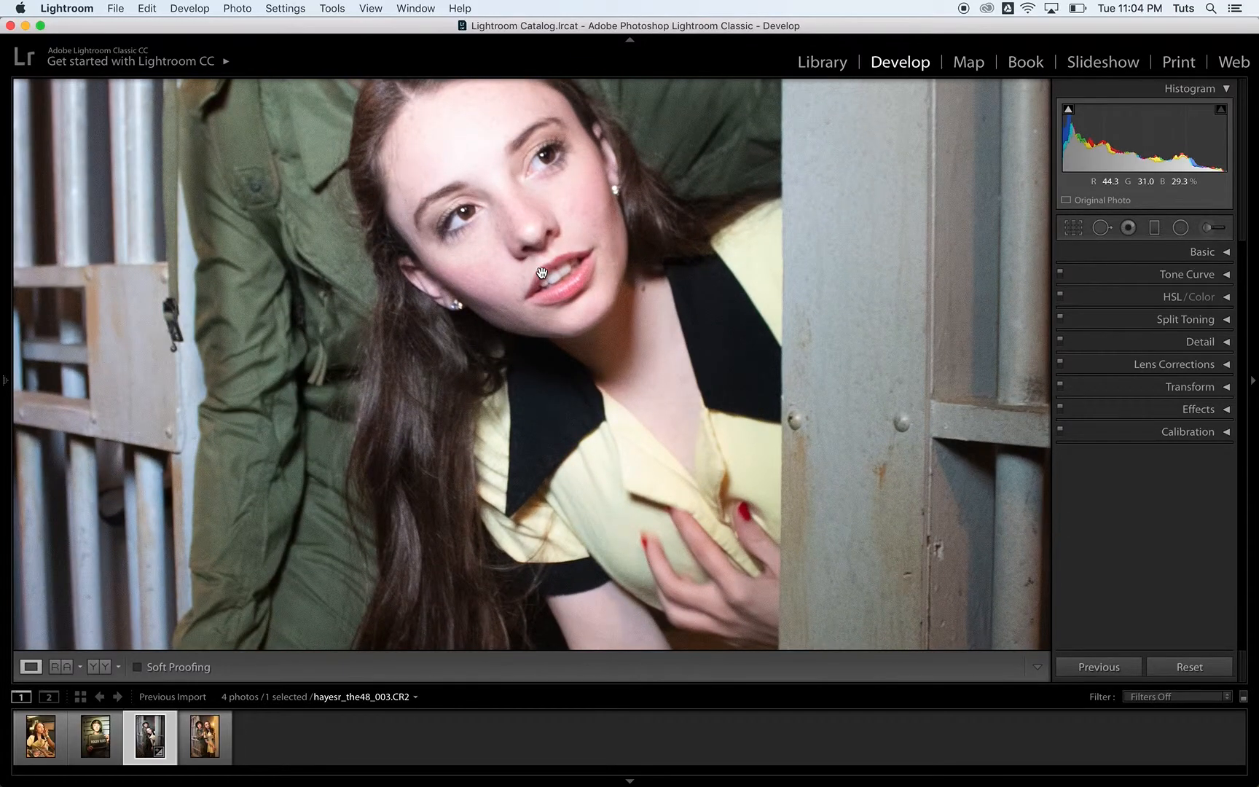
{"action": "scroll", "coordinate": [541, 273], "scroll_direction": "up", "scroll_amount": 5}
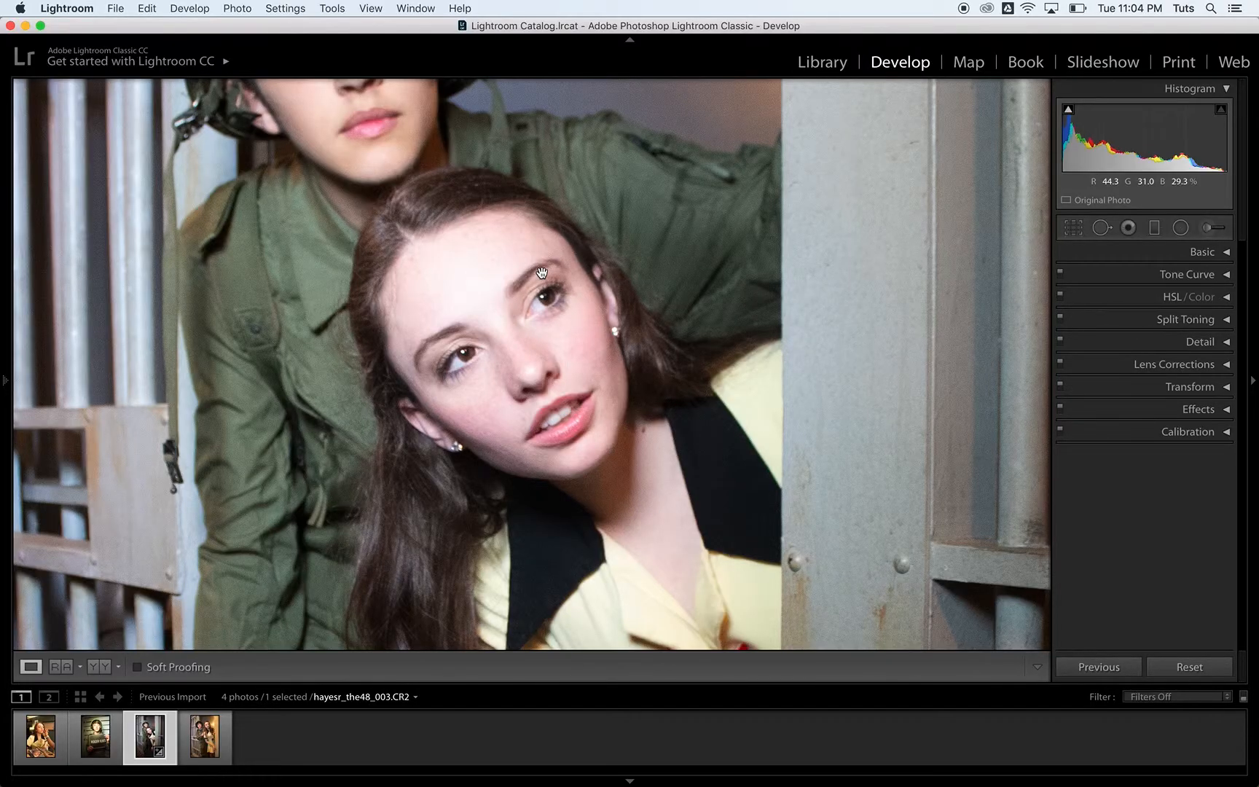
{"action": "left_click", "coordinate": [1226, 253]}
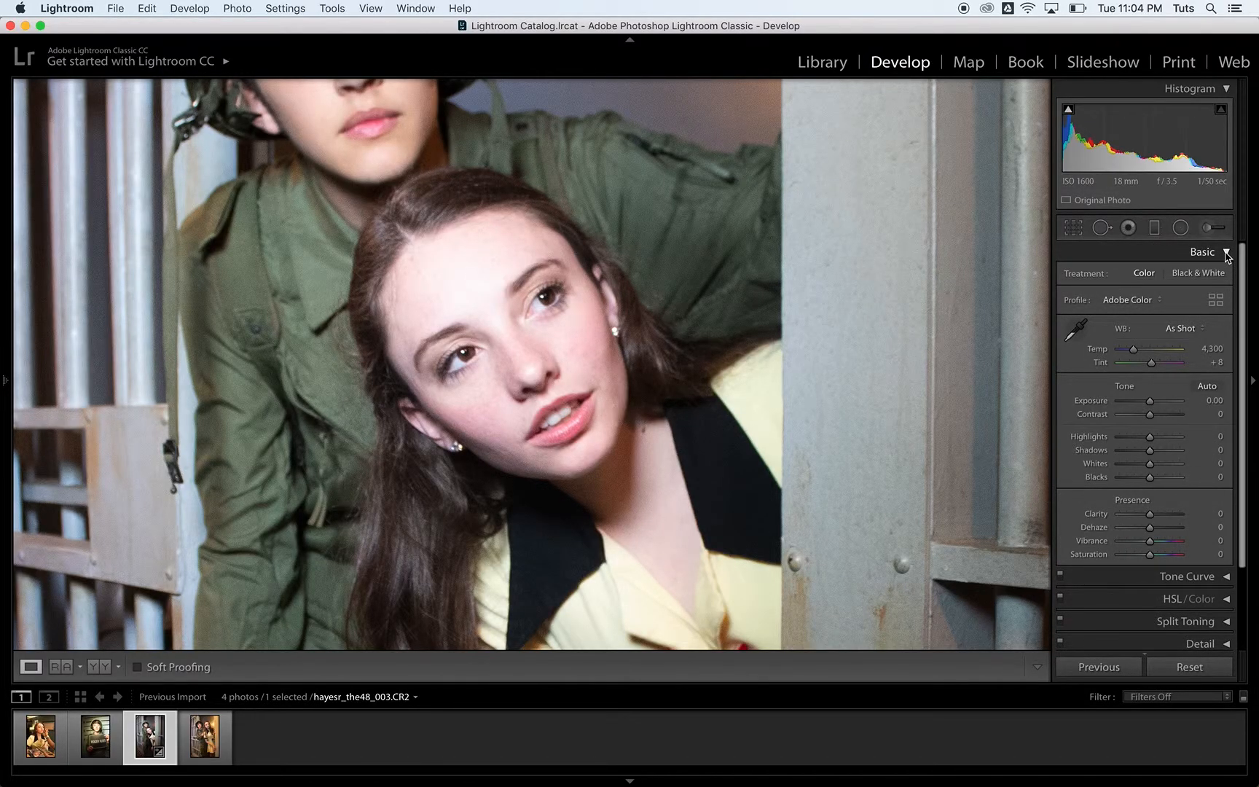
{"action": "left_click", "coordinate": [1079, 335]}
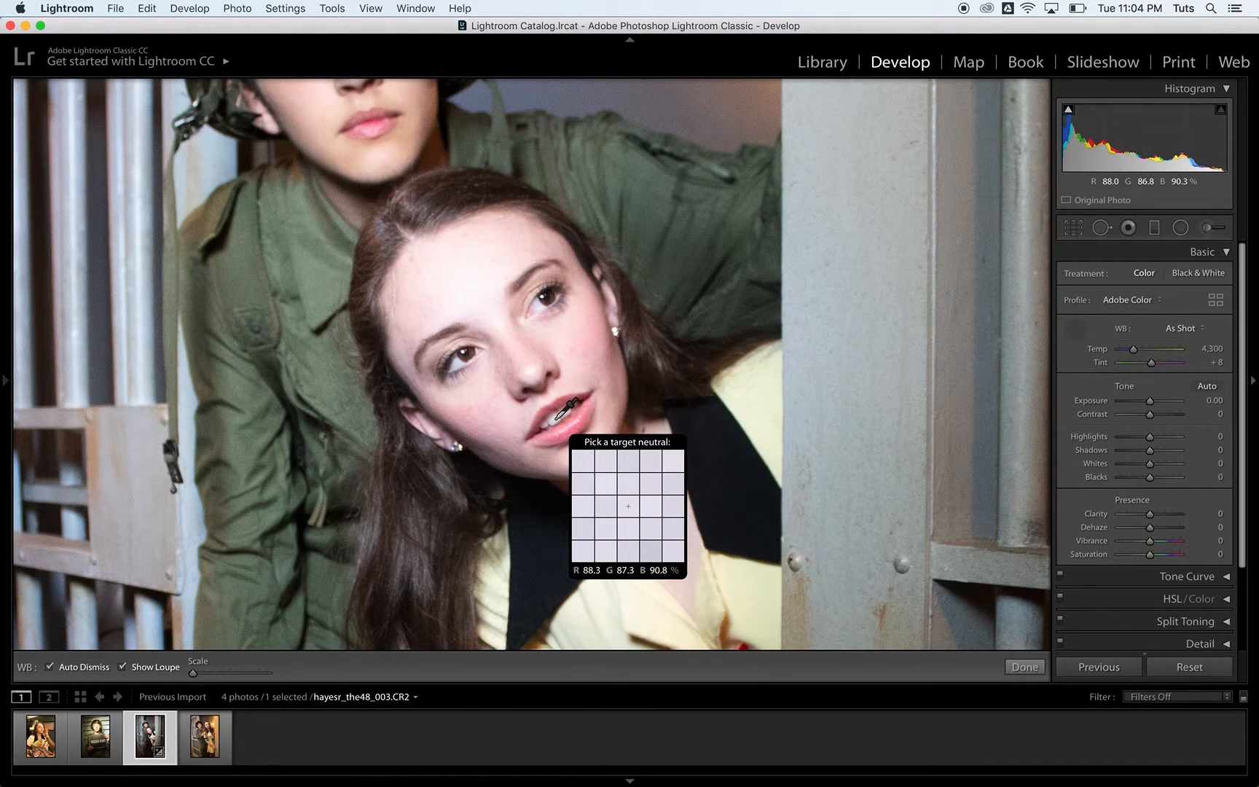
{"action": "left_click", "coordinate": [455, 363]}
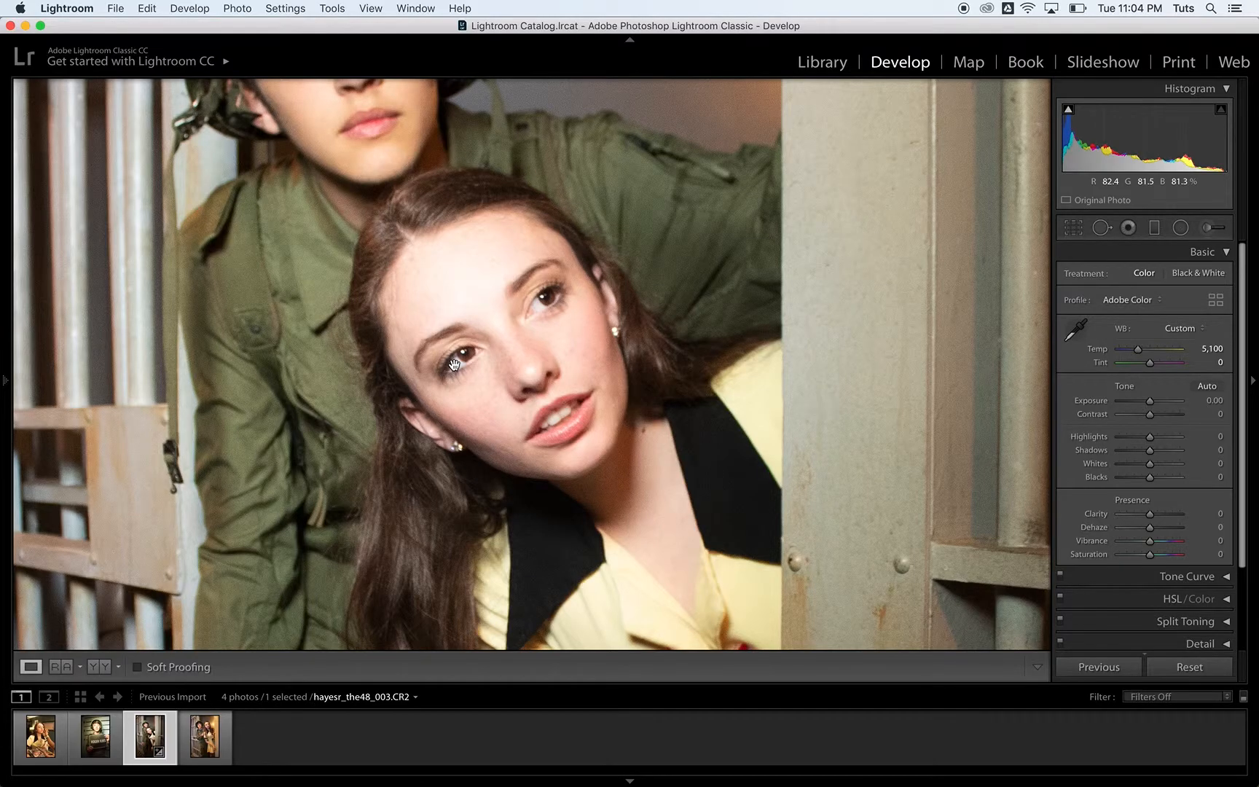
{"action": "key", "text": "backslash"}
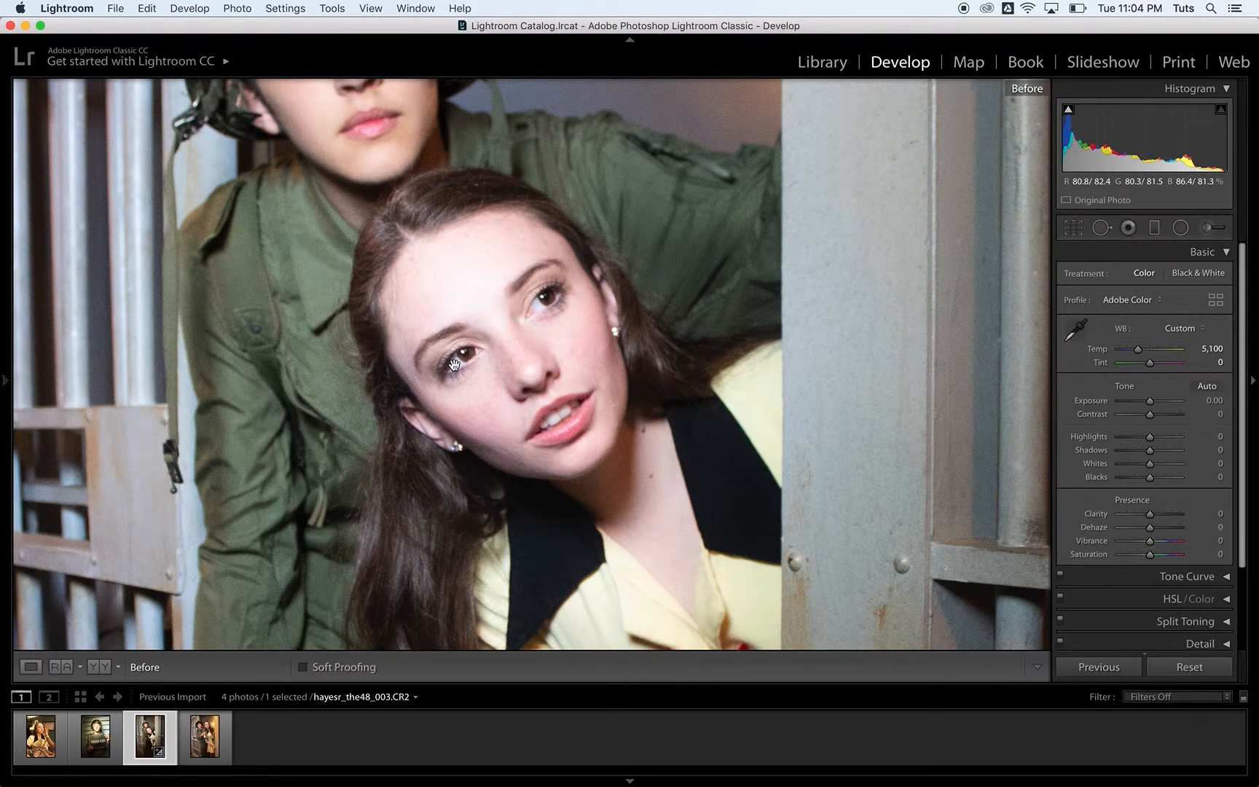
{"action": "key", "text": "backslash"}
{"action": "key", "text": "backslash"}
{"action": "key", "text": "backslash"}
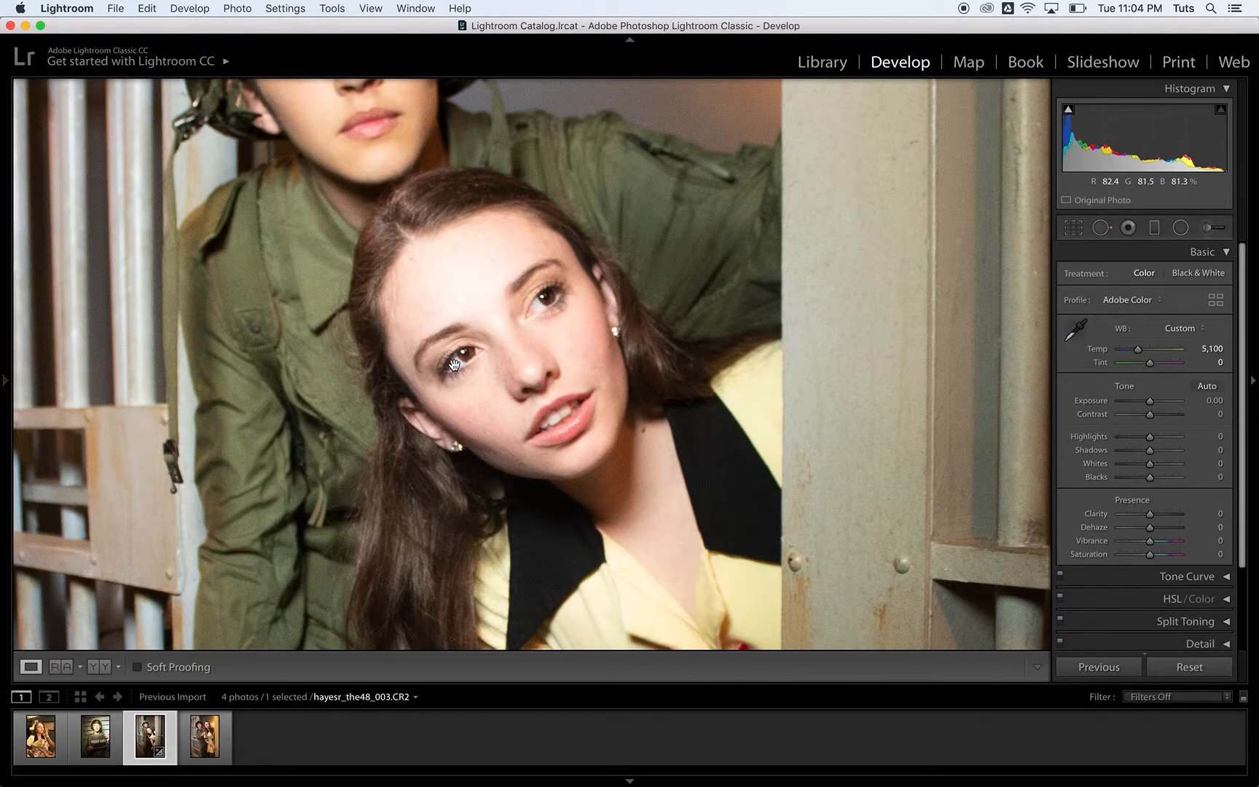
{"action": "left_click", "coordinate": [541, 390]}
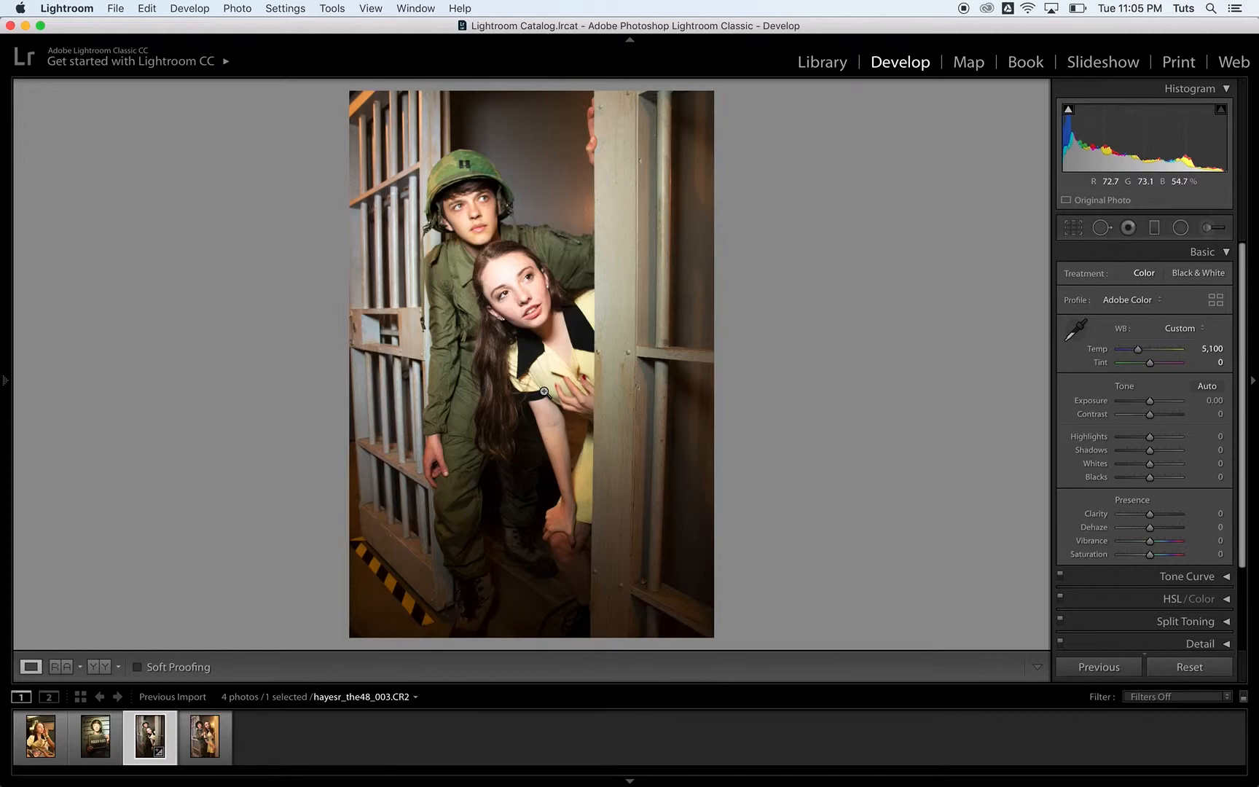
Create a virtual copy of the corrected photo and apply the Adobe Monochrome profile to it.
{"action": "right_click", "coordinate": [146, 742]}
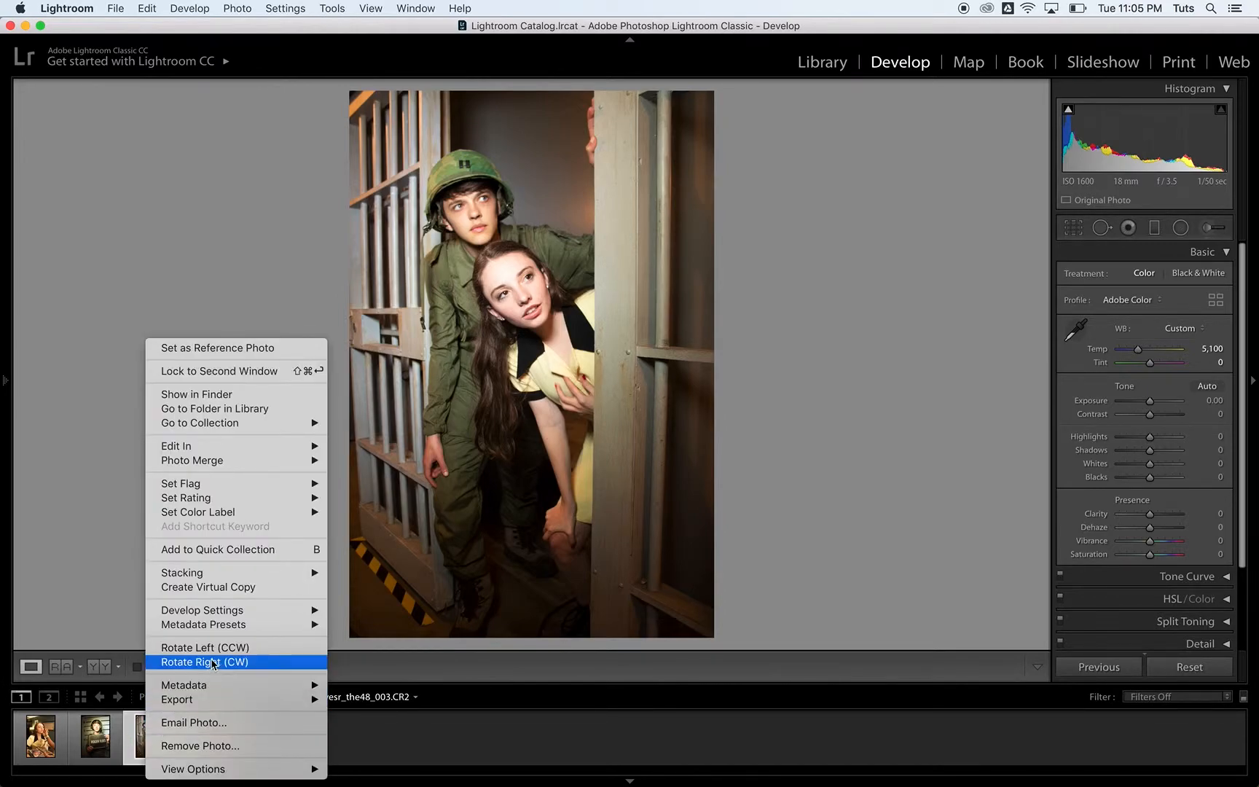
{"action": "left_click", "coordinate": [219, 590]}
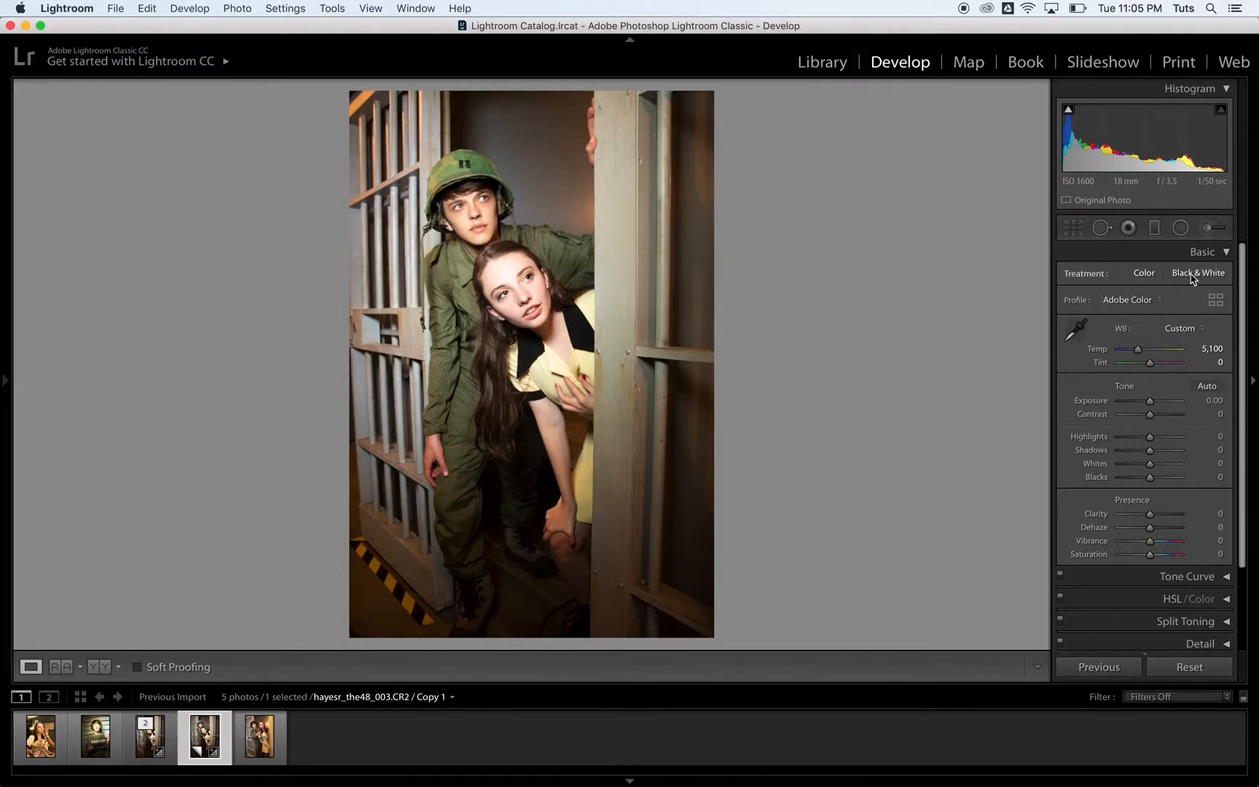
{"action": "left_click", "coordinate": [1129, 303]}
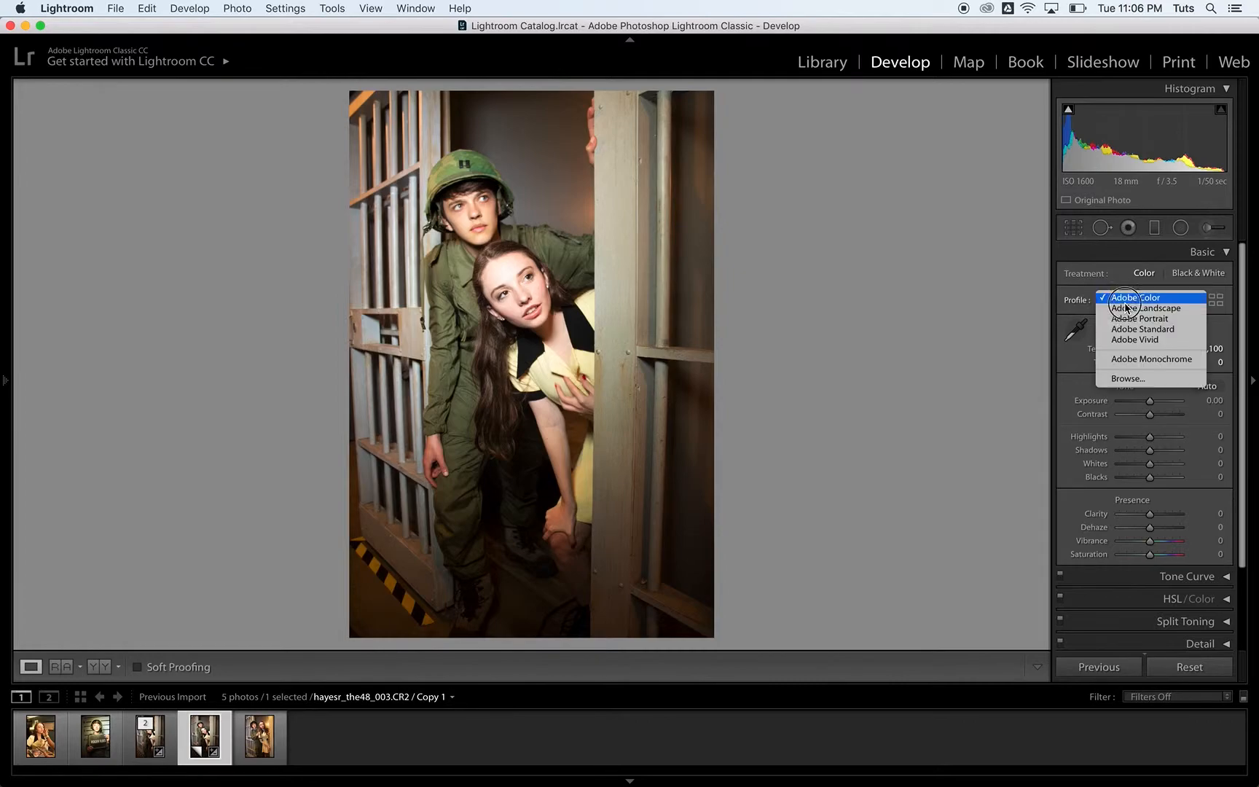
{"action": "left_click", "coordinate": [1130, 361]}
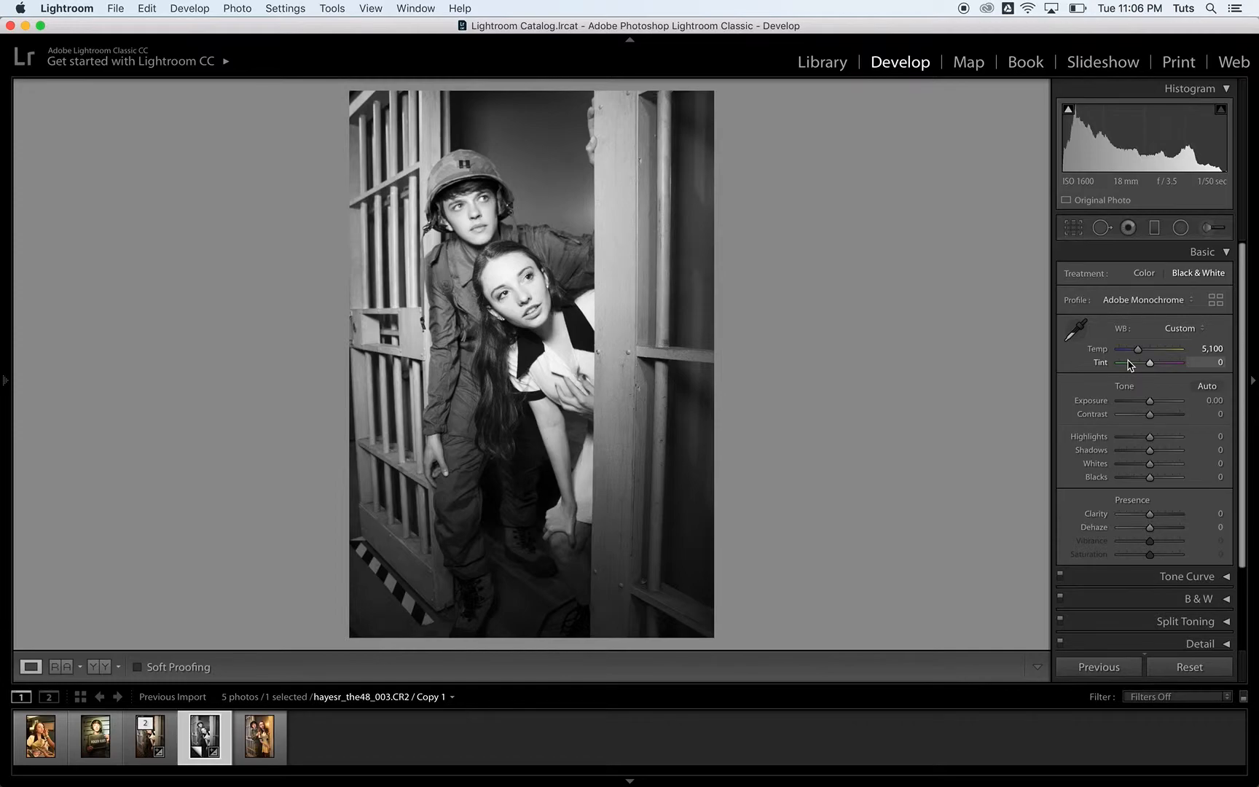
Create another virtual copy from the black-and-white copy.
{"action": "right_click", "coordinate": [205, 747]}
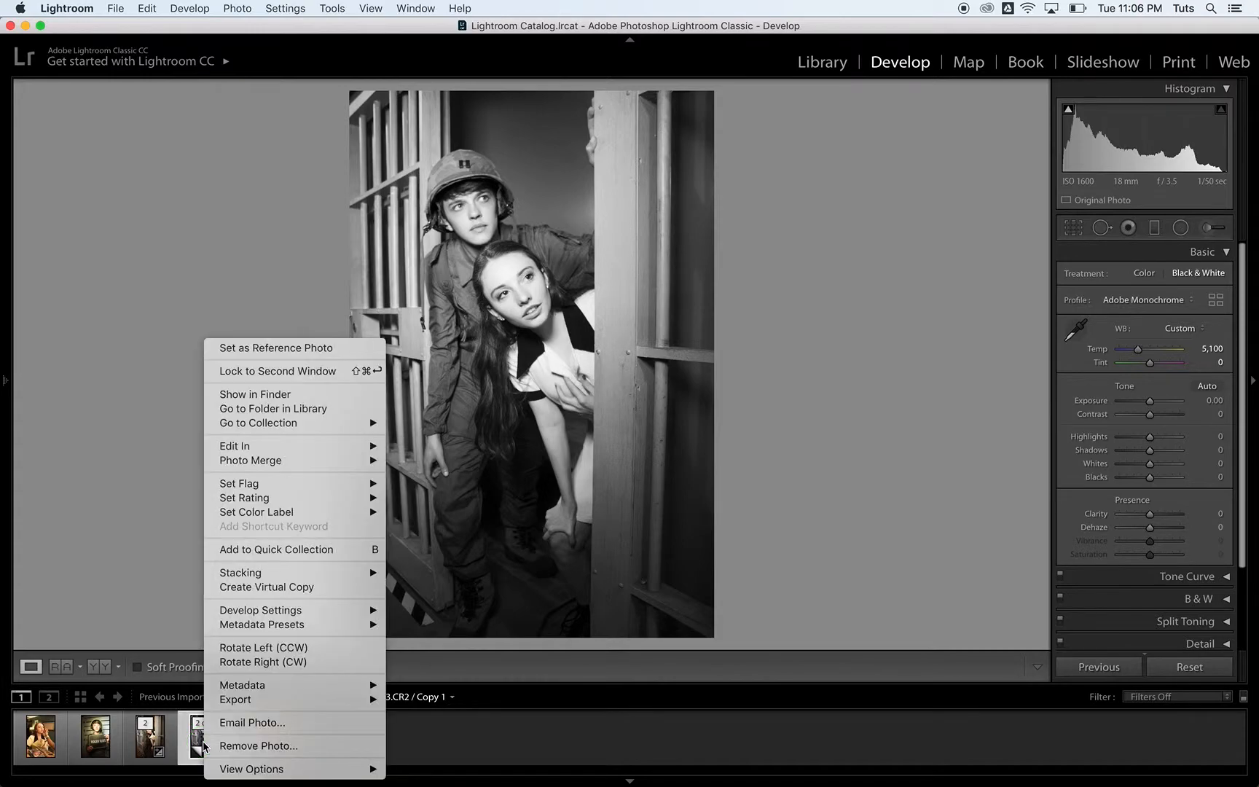
{"action": "mouse_move", "coordinate": [298, 485]}
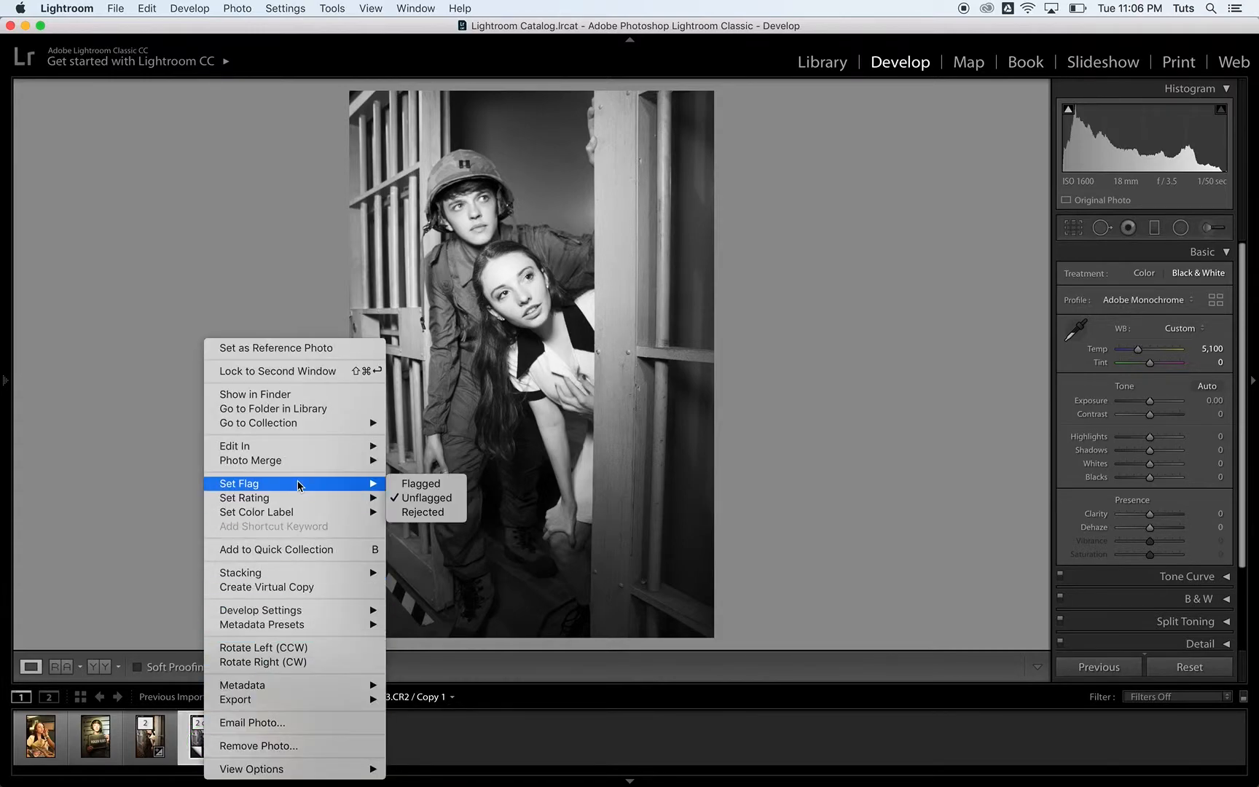
{"action": "left_click", "coordinate": [299, 587]}
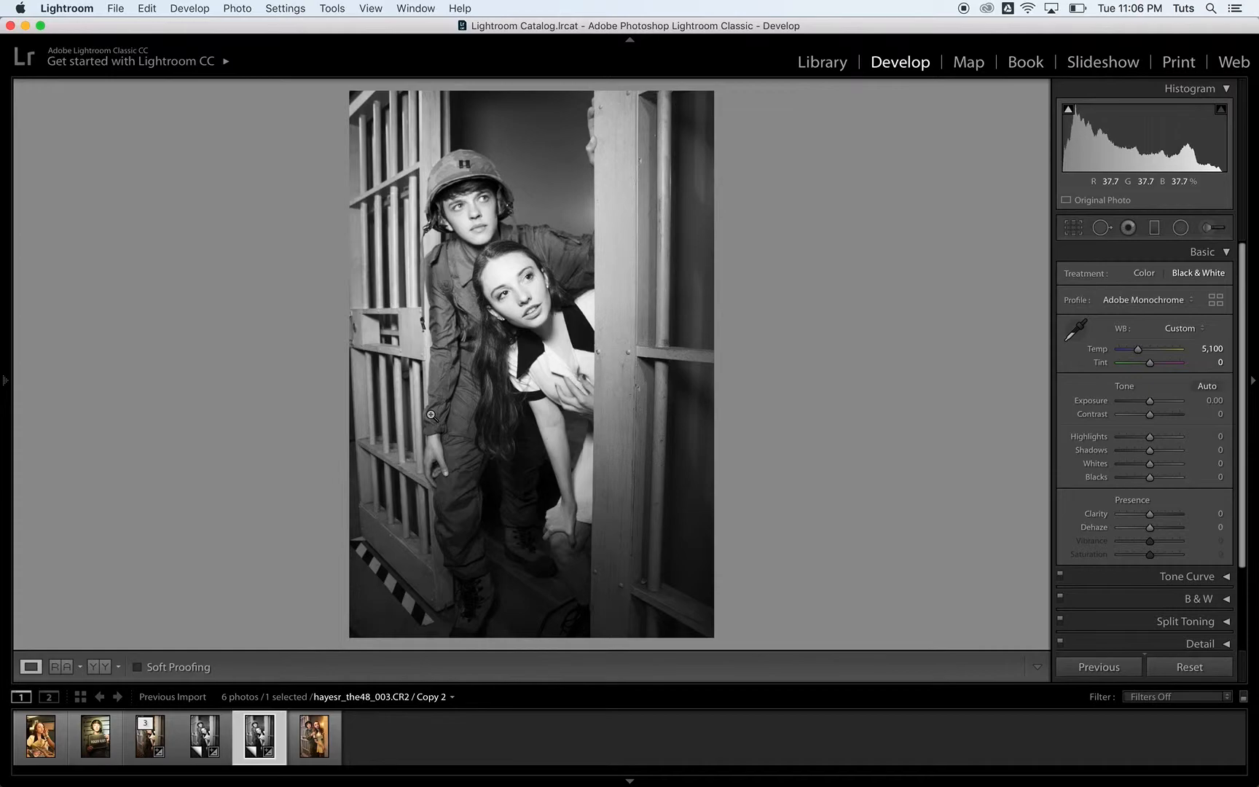
Preview the profiles in the B&W group of the Profile Browser, checking their effect on the woman's face up close.
{"action": "left_click", "coordinate": [1217, 301]}
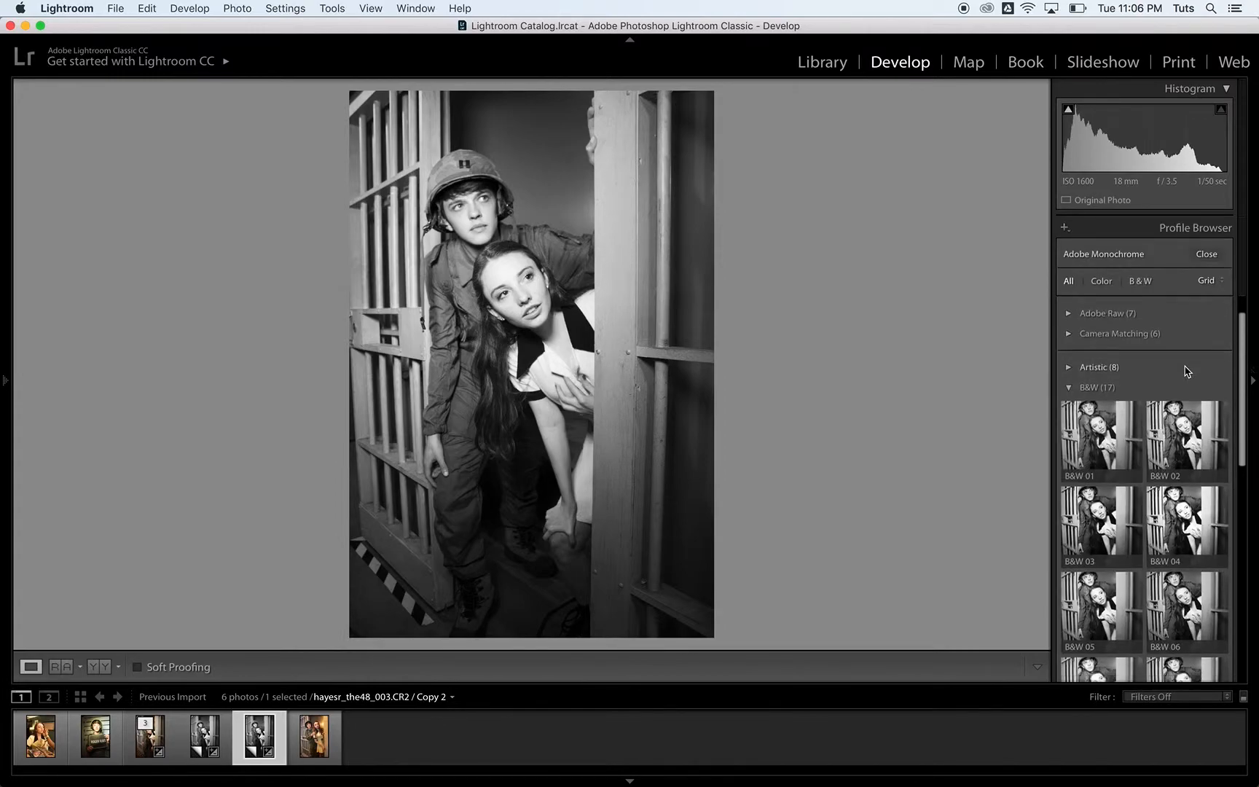
{"action": "scroll", "coordinate": [1185, 372], "scroll_direction": "down", "scroll_amount": 3}
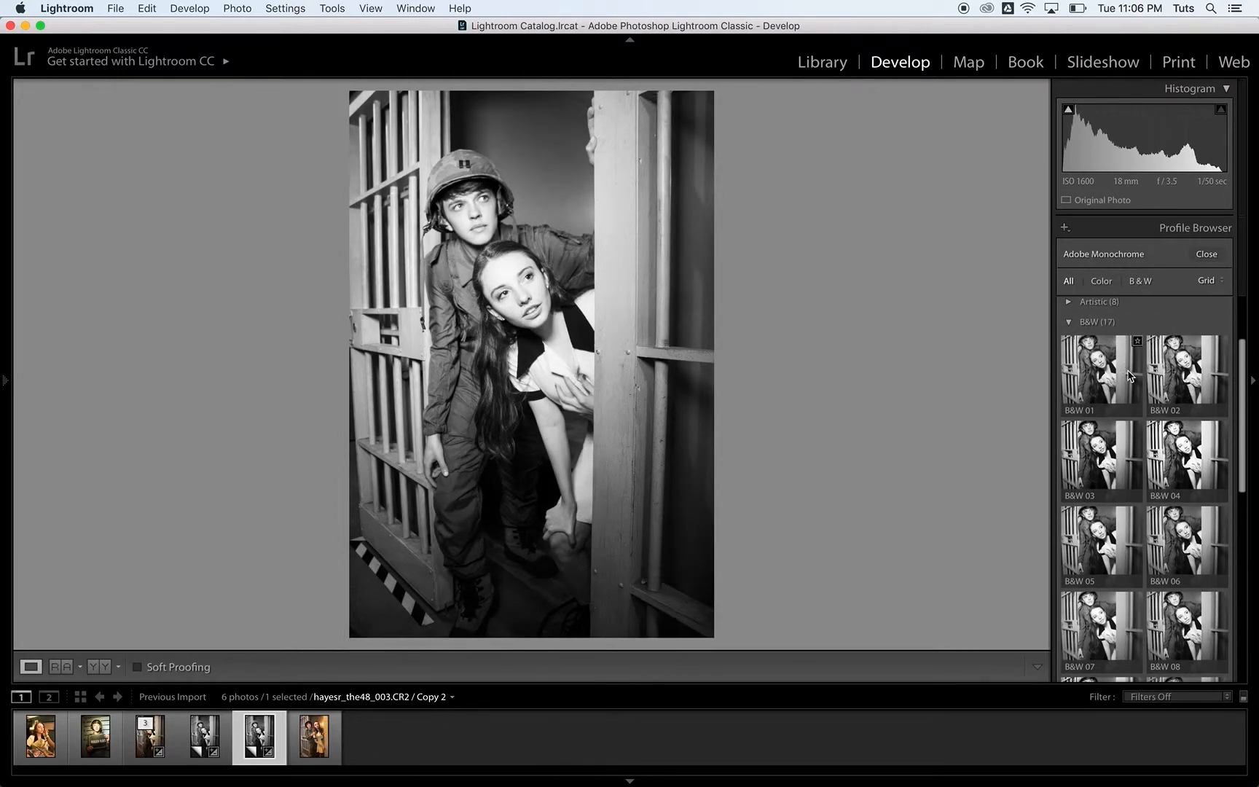
{"action": "left_click", "coordinate": [1112, 380]}
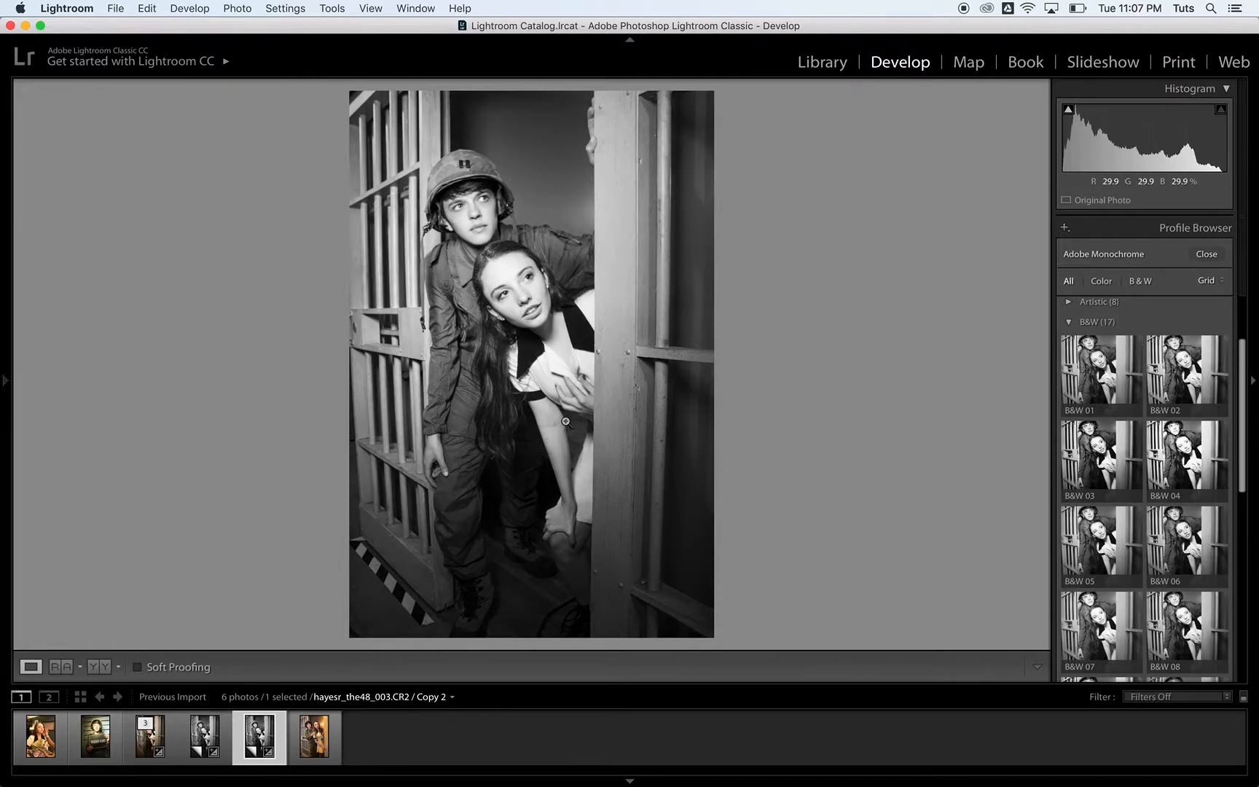
{"action": "left_click", "coordinate": [1091, 386]}
{"action": "left_click", "coordinate": [1171, 389]}
{"action": "left_click", "coordinate": [531, 304]}
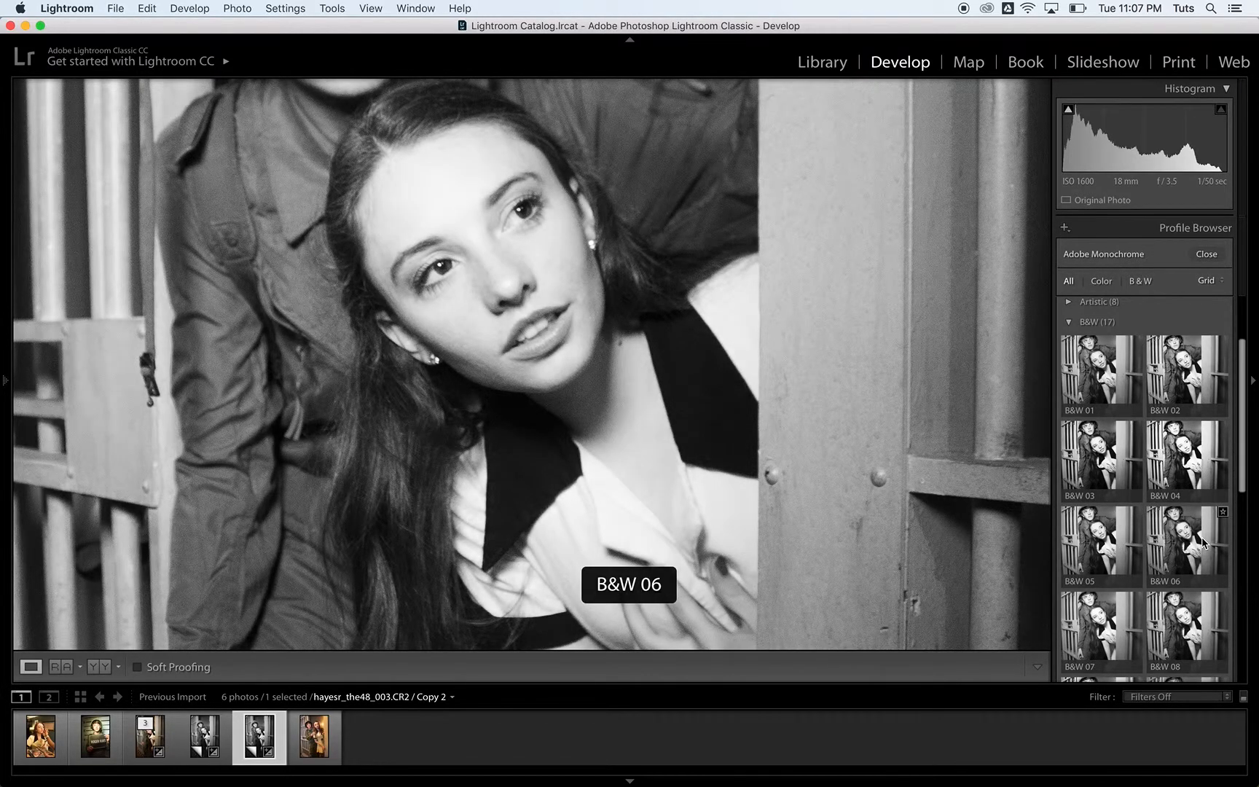
{"action": "scroll", "coordinate": [1204, 543], "scroll_direction": "down", "scroll_amount": 2}
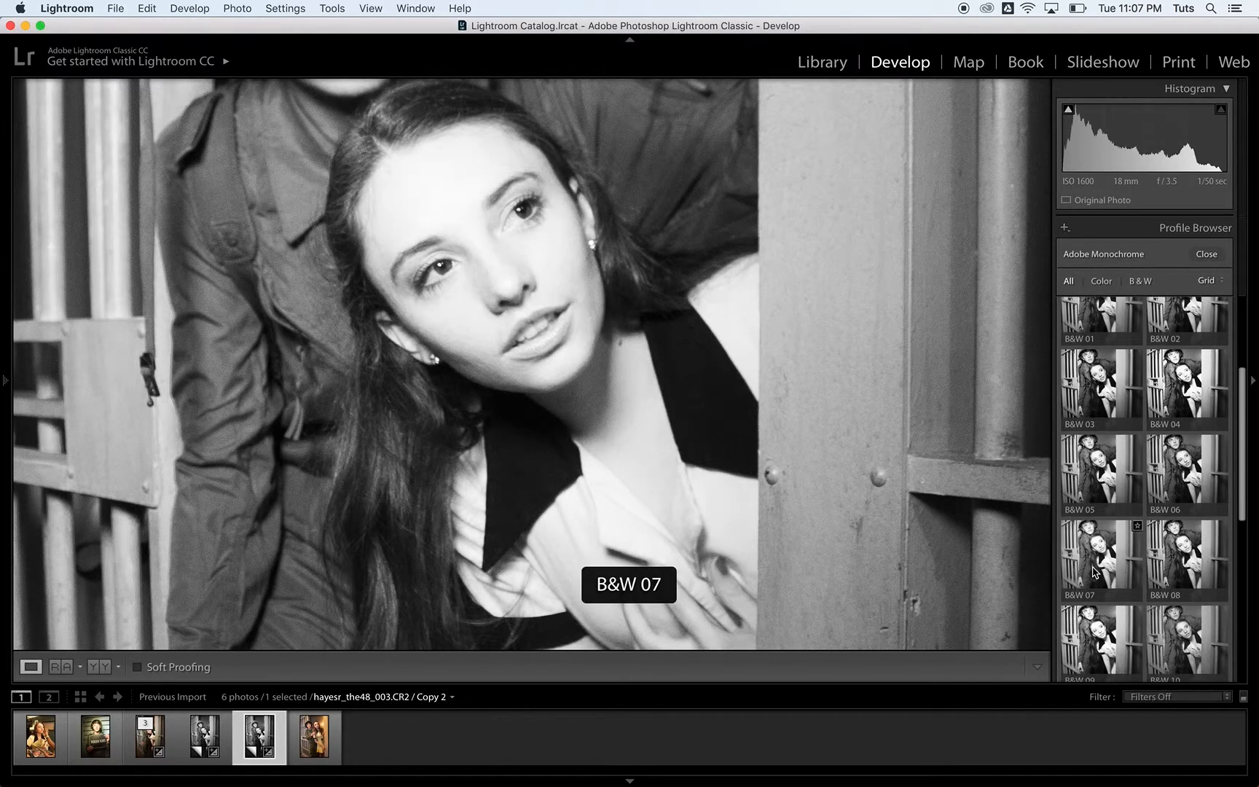
{"action": "scroll", "coordinate": [1185, 558], "scroll_direction": "down", "scroll_amount": 2}
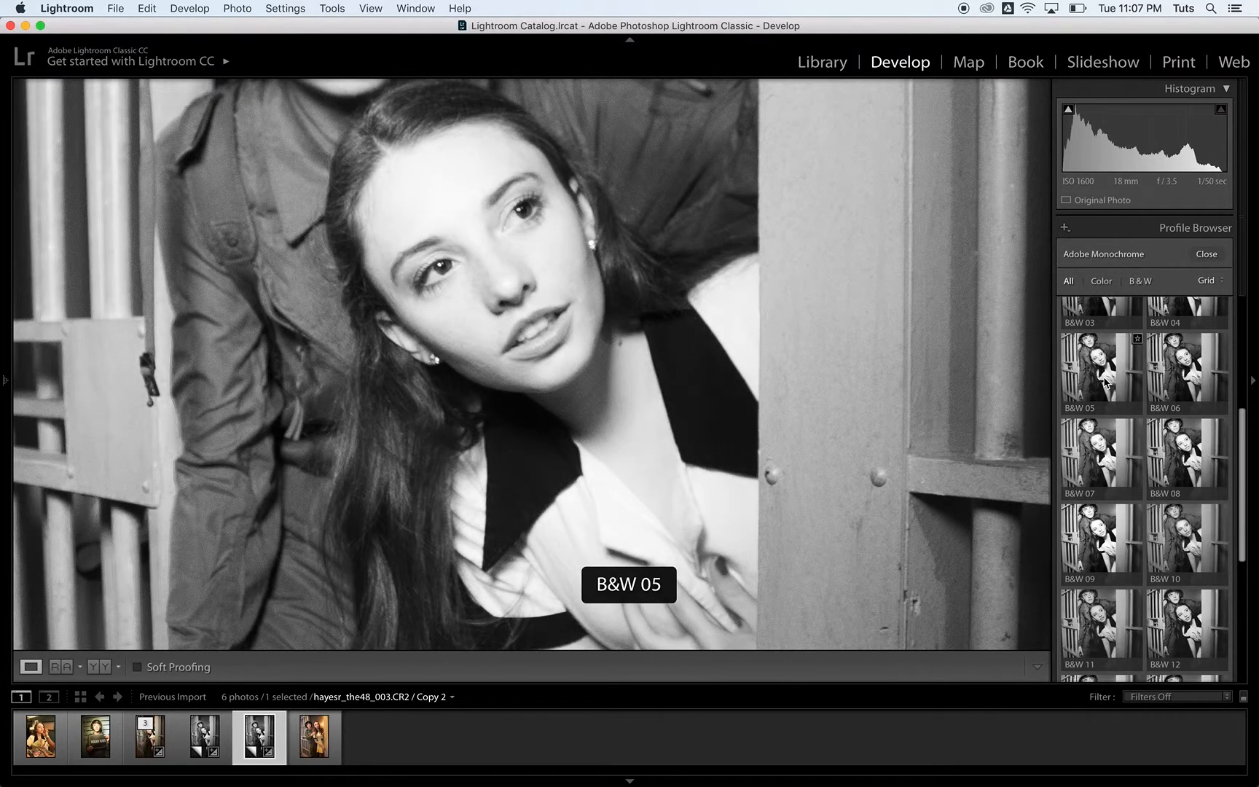
{"action": "scroll", "coordinate": [1169, 362], "scroll_direction": "up", "scroll_amount": 2}
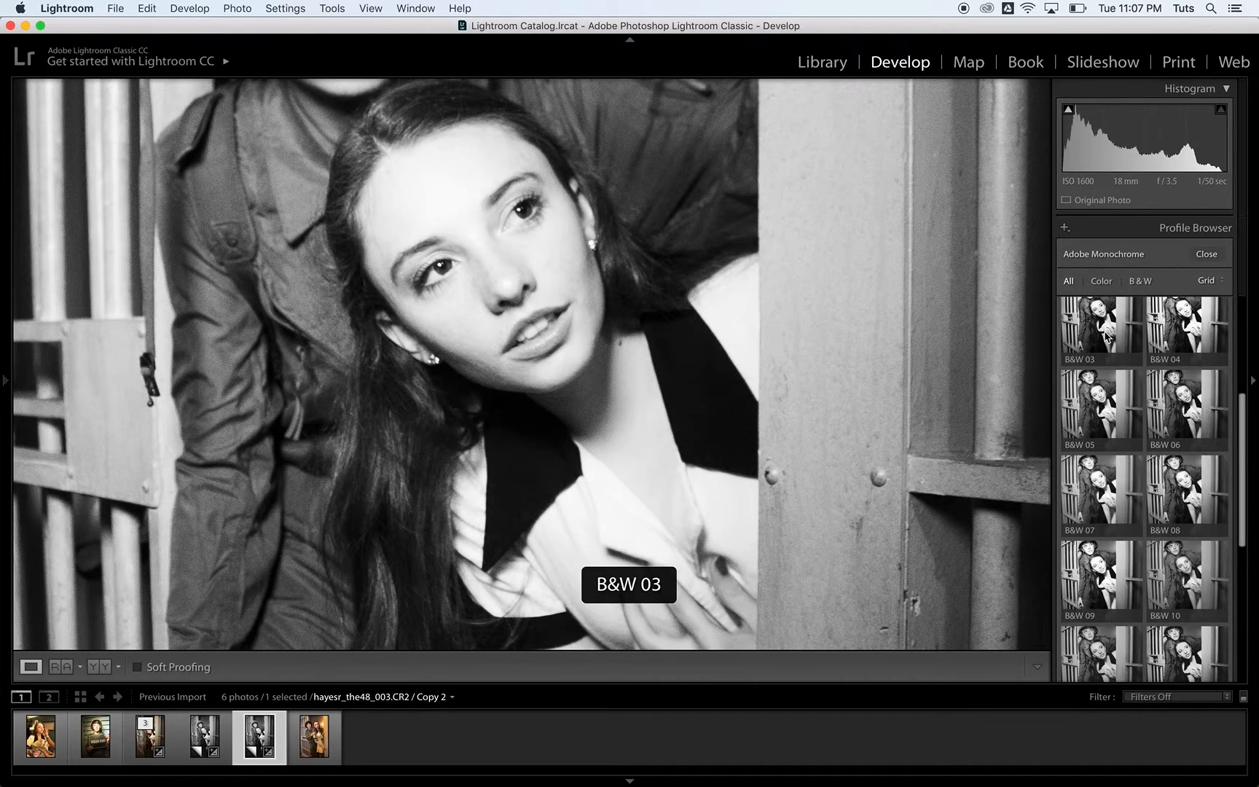
{"action": "scroll", "coordinate": [1106, 337], "scroll_direction": "up", "scroll_amount": 4}
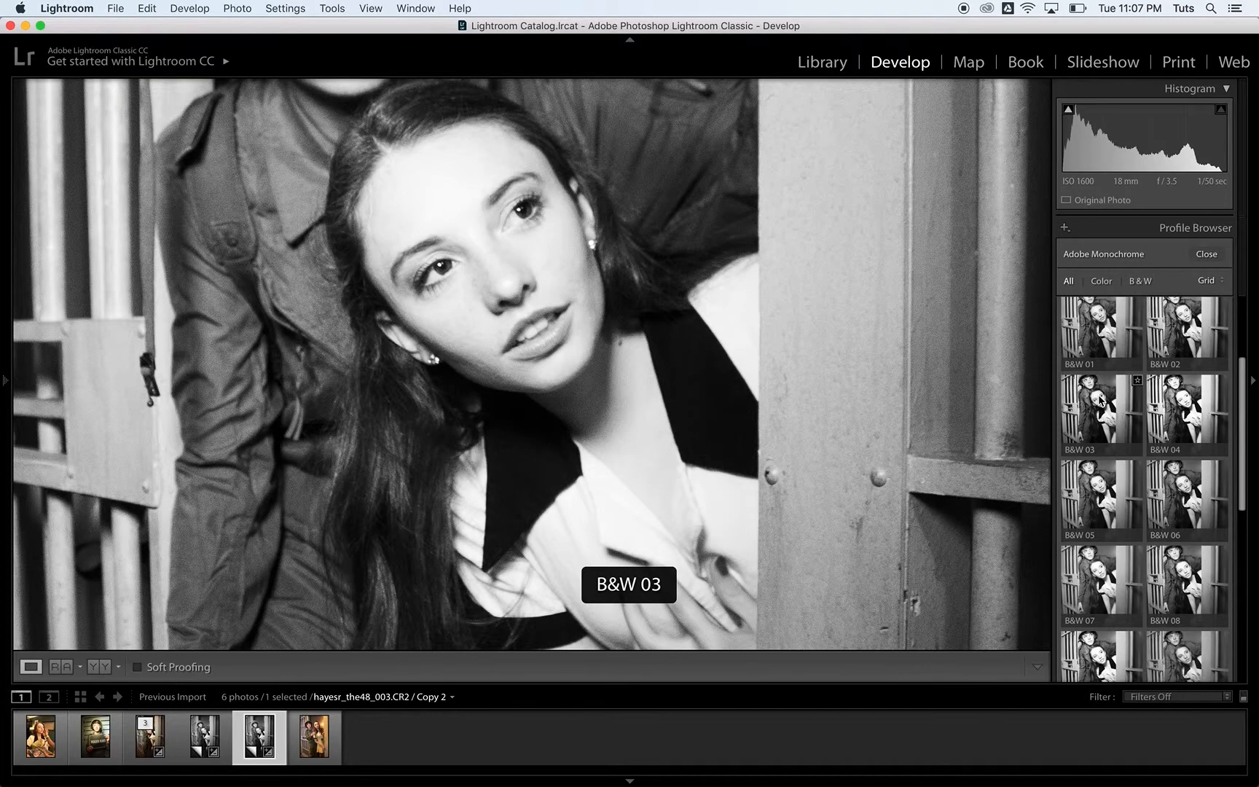
Apply the B&W 05 profile to the second virtual copy, close the Profile Browser and show the whole photo.
{"action": "left_click", "coordinate": [1101, 507]}
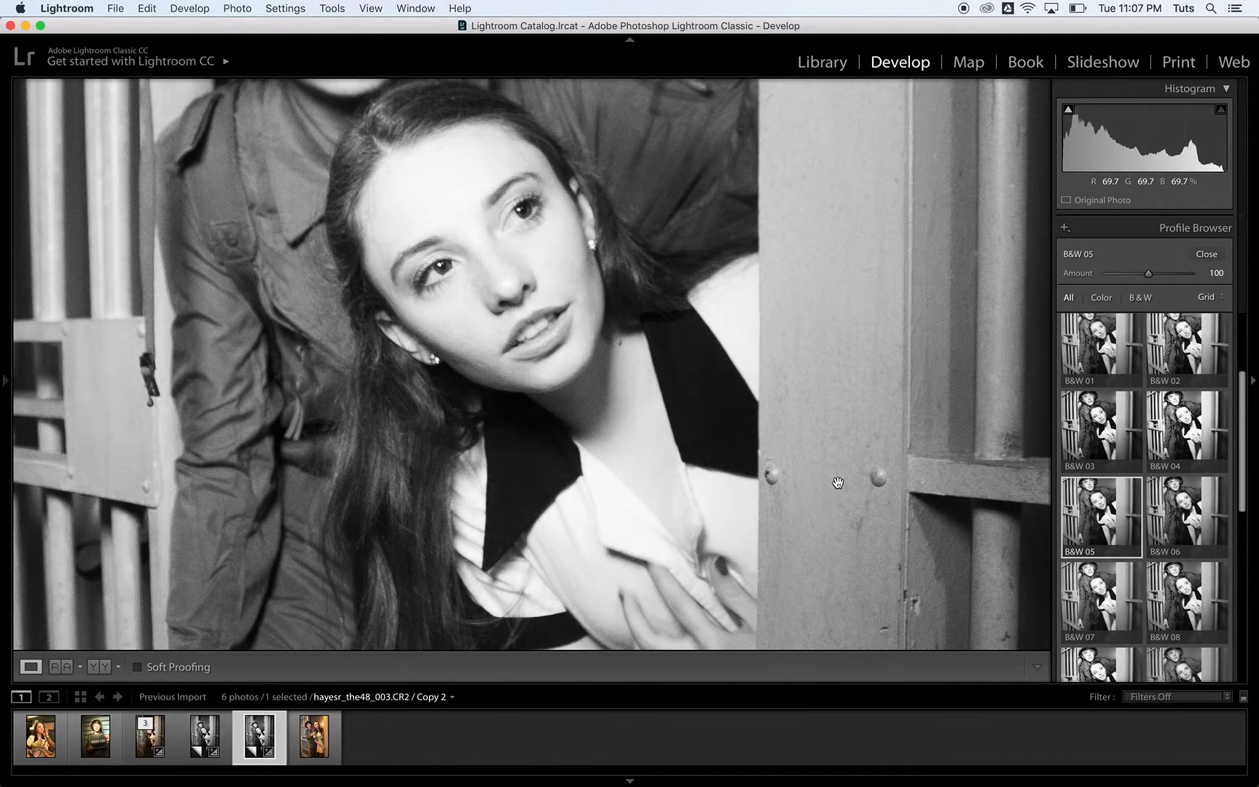
{"action": "left_click", "coordinate": [1206, 253]}
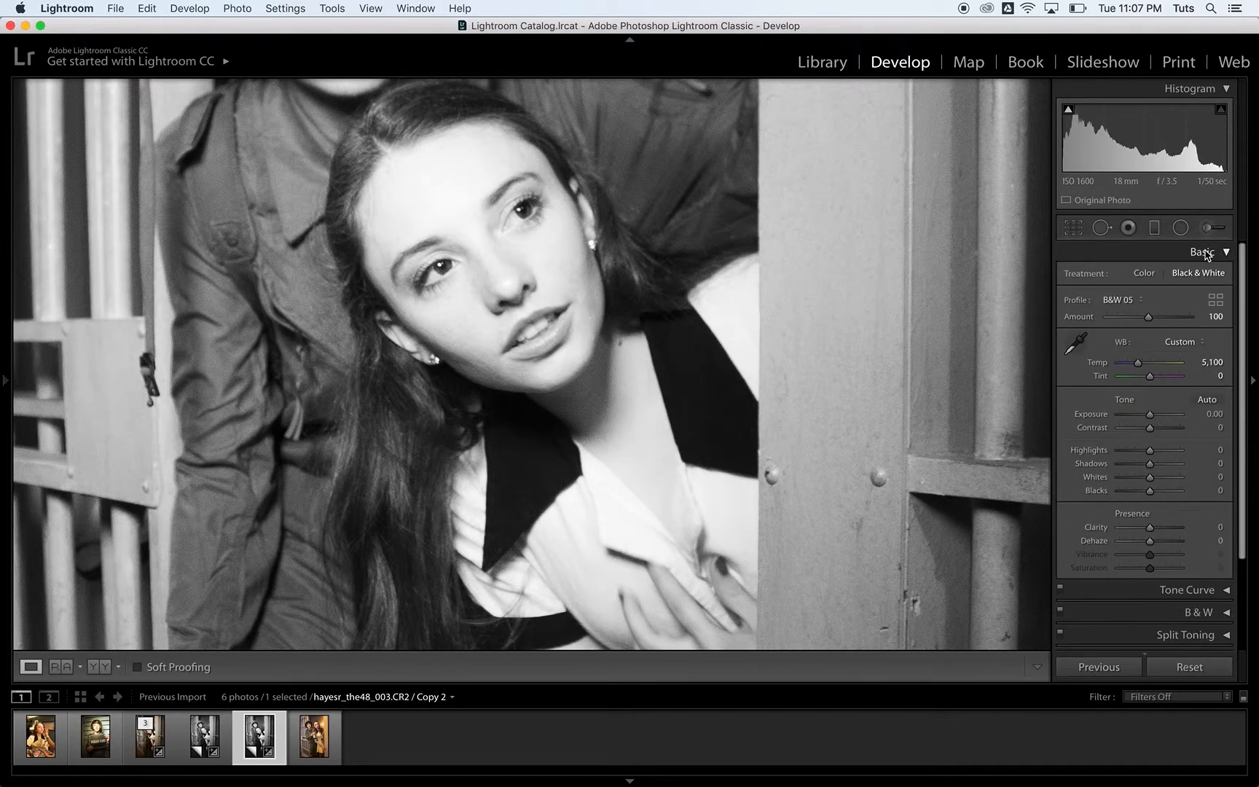
{"action": "left_click", "coordinate": [831, 431]}
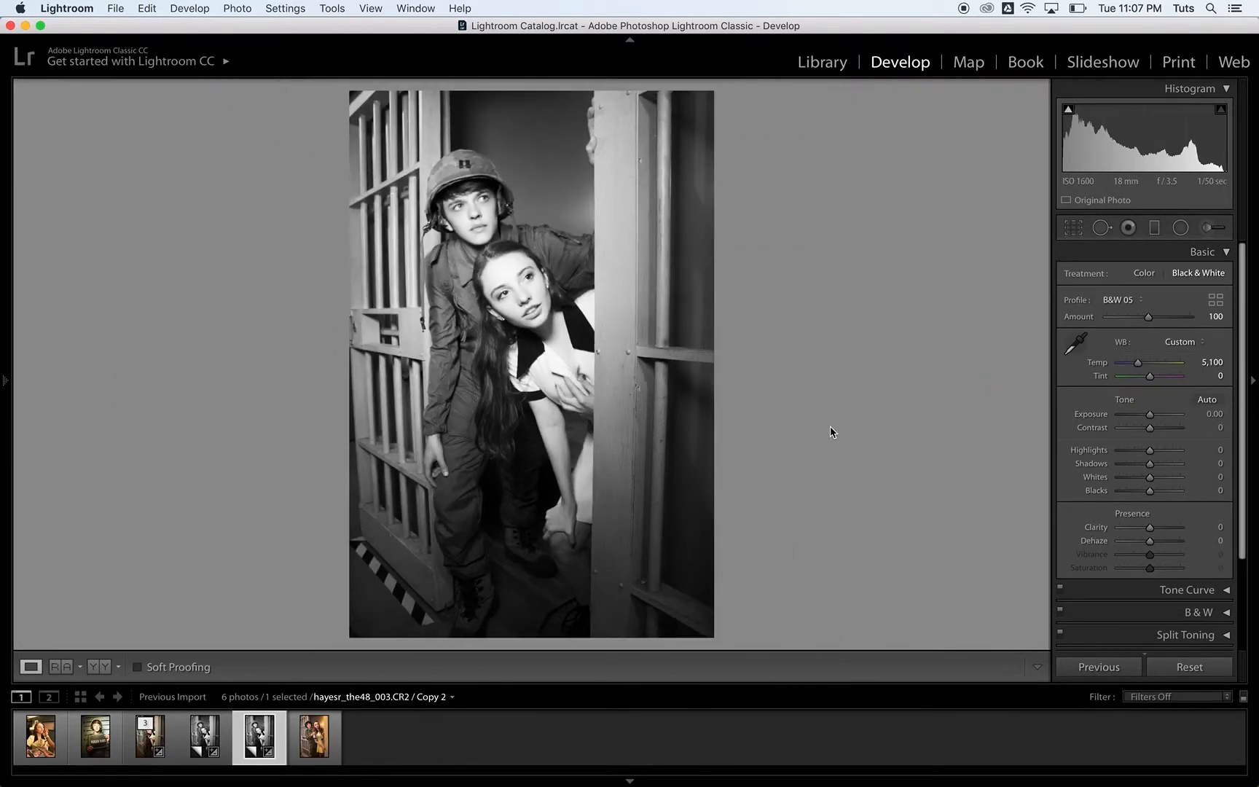
Compare the before and after views of the B&W 05 copy repeatedly.
{"action": "key", "text": "backslash"}
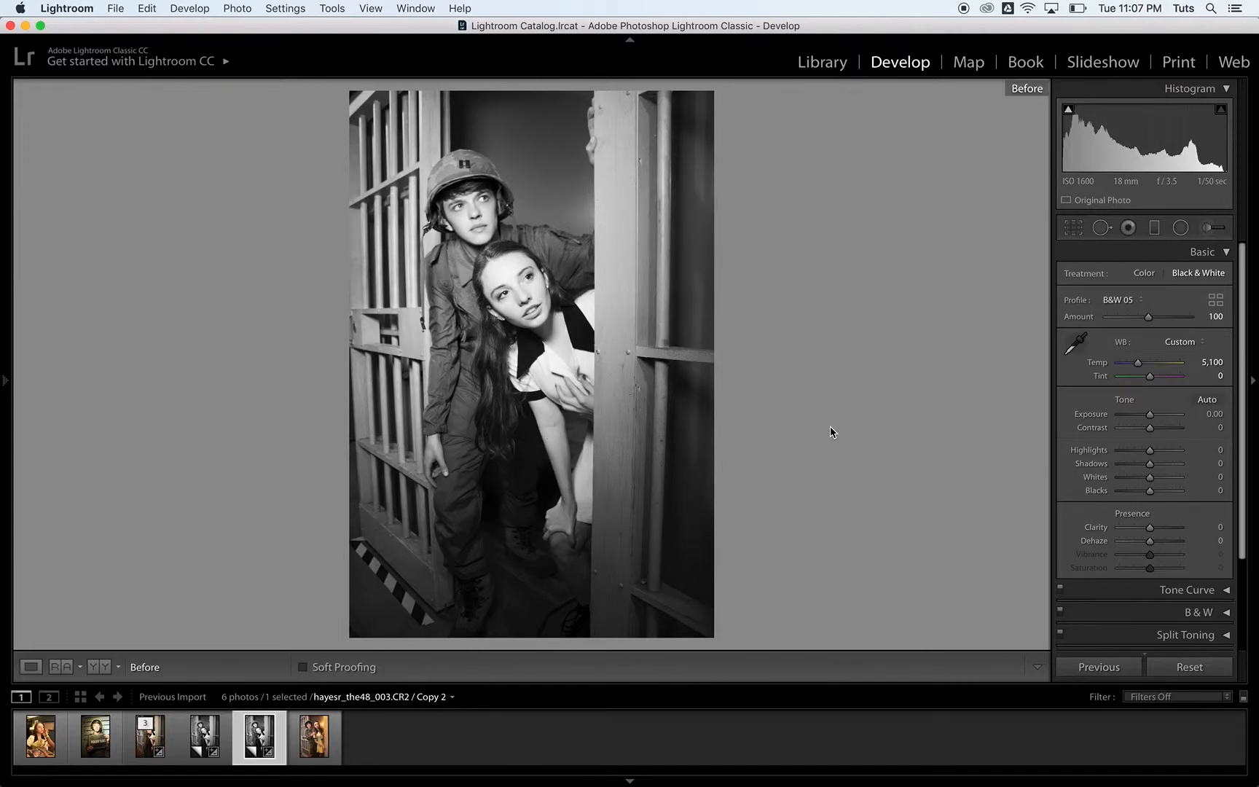
{"action": "key", "text": "backslash"}
{"action": "key", "text": "backslash"}
{"action": "key", "text": "backslash"}
{"action": "key", "text": "backslash"}
{"action": "key", "text": "backslash"}
{"action": "key", "text": "backslash"}
{"action": "key", "text": "backslash"}
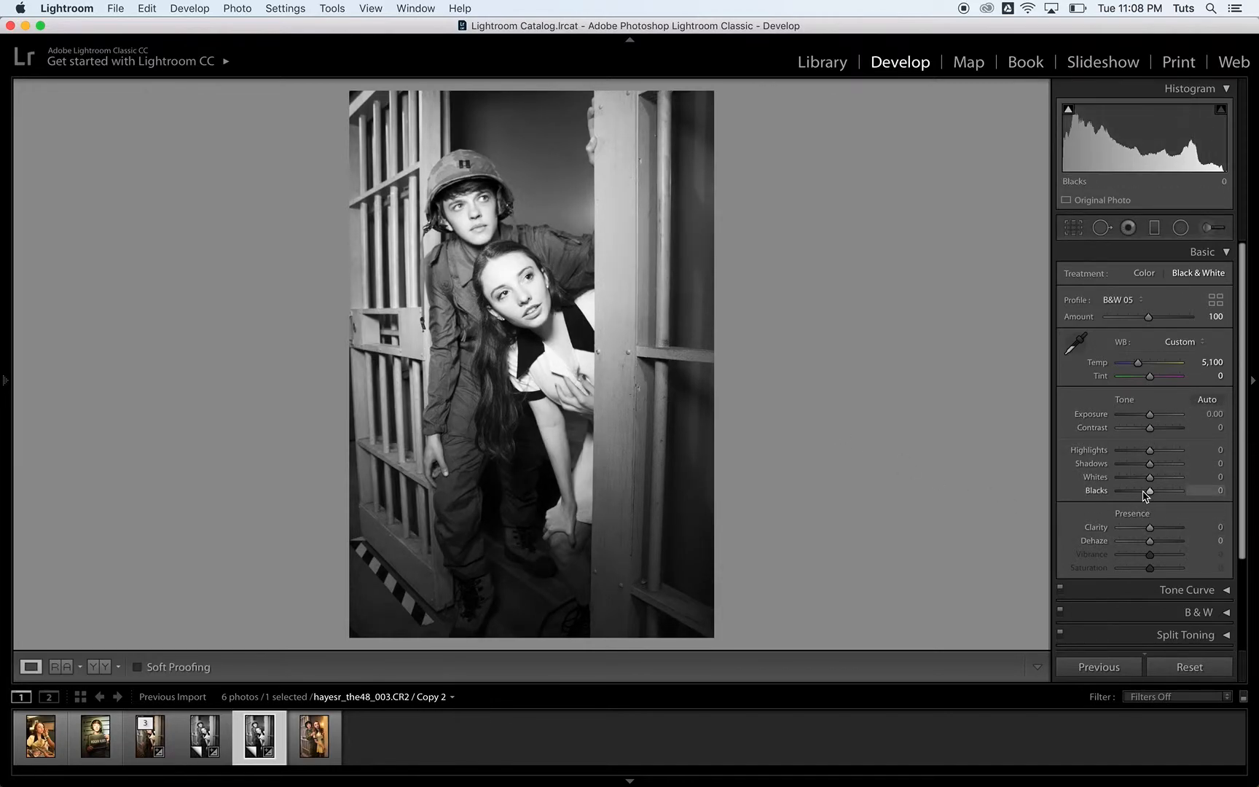
Adjust the Black & White Mix by sampling skin and uniform tones: Orange +4, Yellow -32, Green -14.
{"action": "scroll", "coordinate": [1144, 495], "scroll_direction": "down", "scroll_amount": 3}
{"action": "scroll", "coordinate": [1222, 546], "scroll_direction": "down", "scroll_amount": 2}
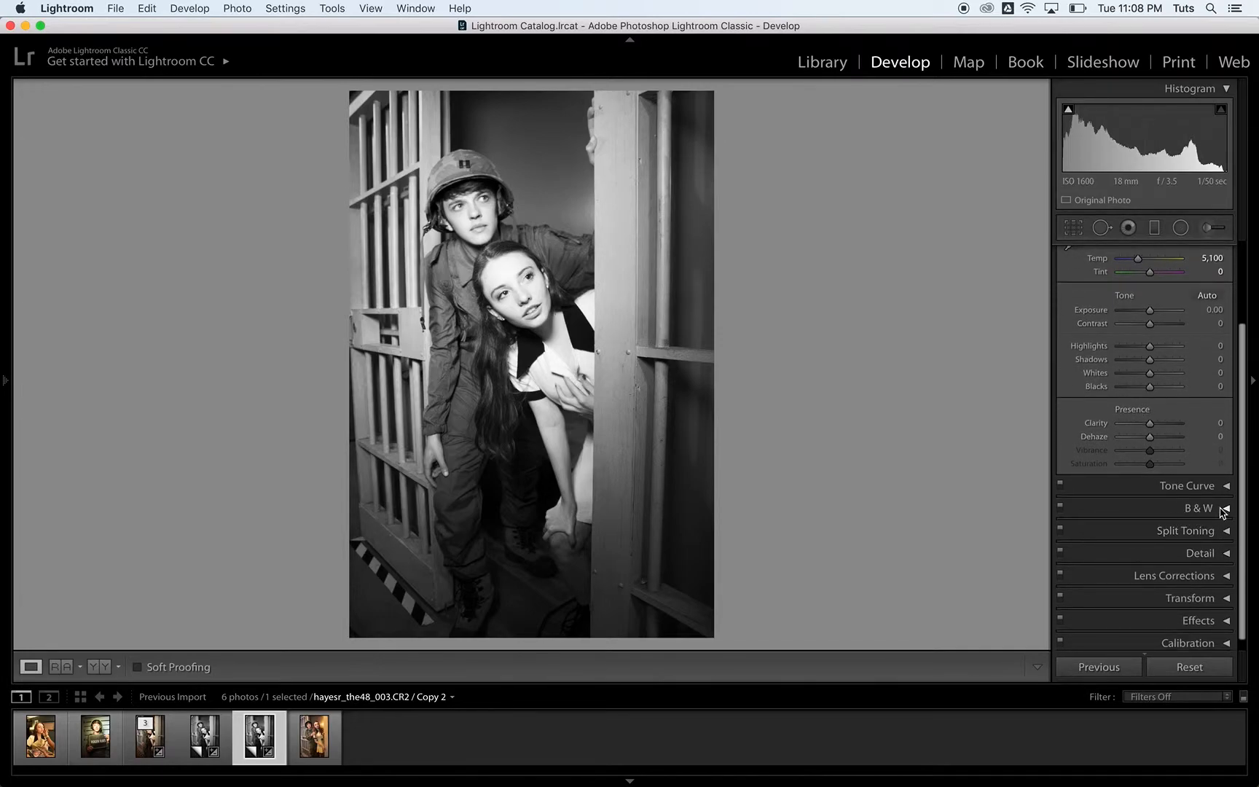
{"action": "left_click", "coordinate": [1202, 511]}
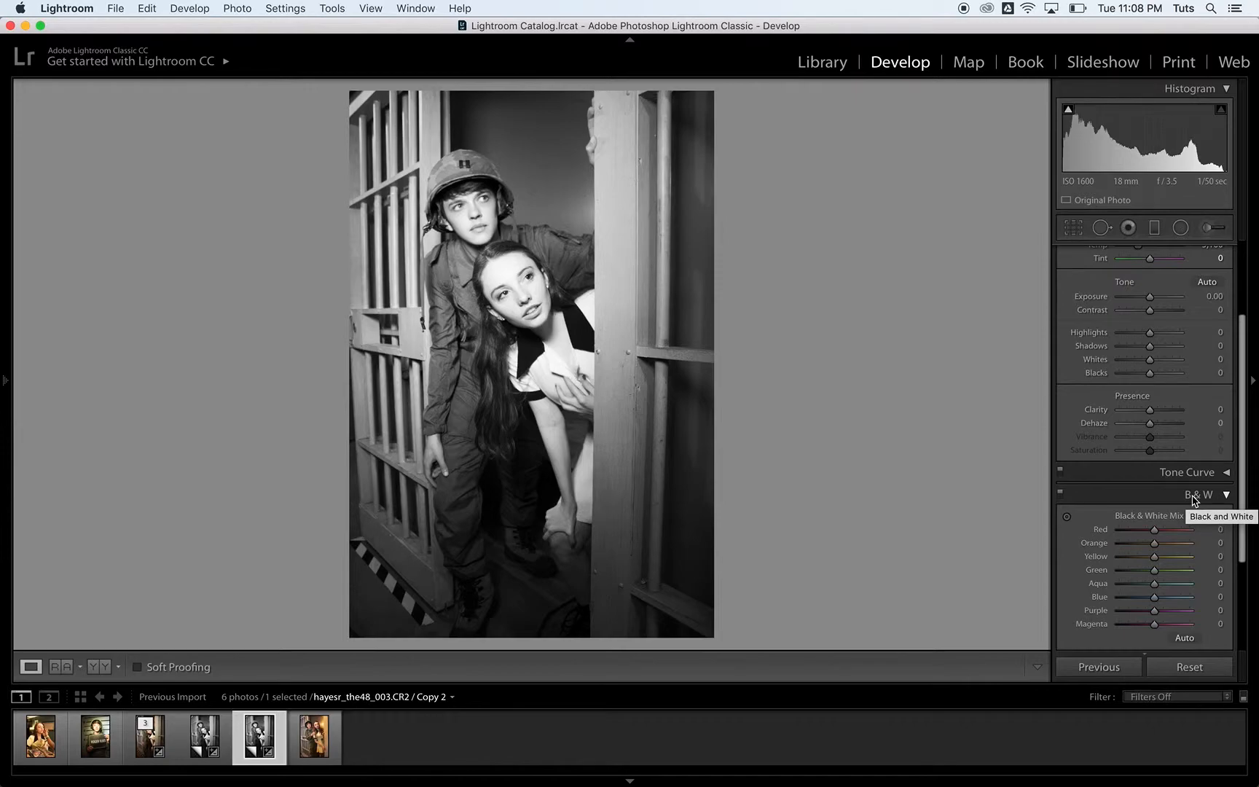
{"action": "scroll", "coordinate": [1191, 500], "scroll_direction": "down", "scroll_amount": 3}
{"action": "scroll", "coordinate": [1195, 500], "scroll_direction": "down", "scroll_amount": 4}
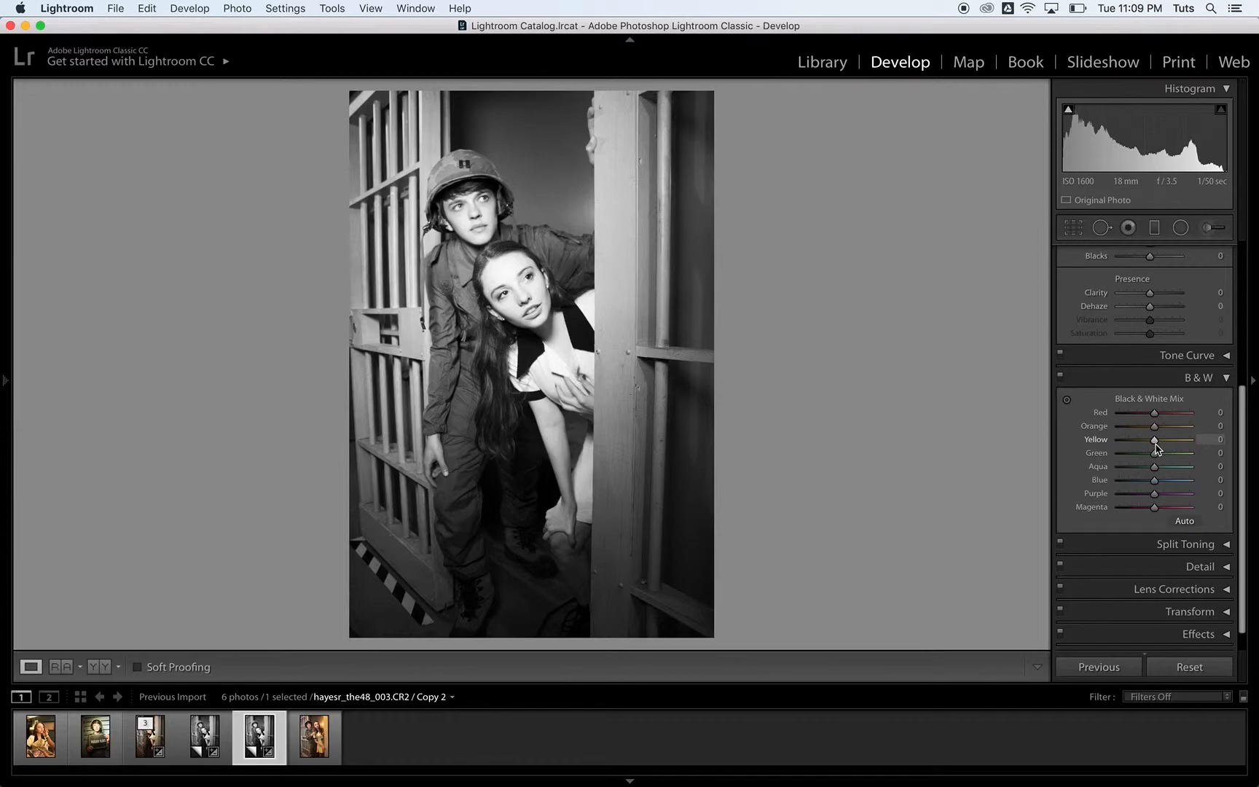
{"action": "left_click", "coordinate": [1069, 402]}
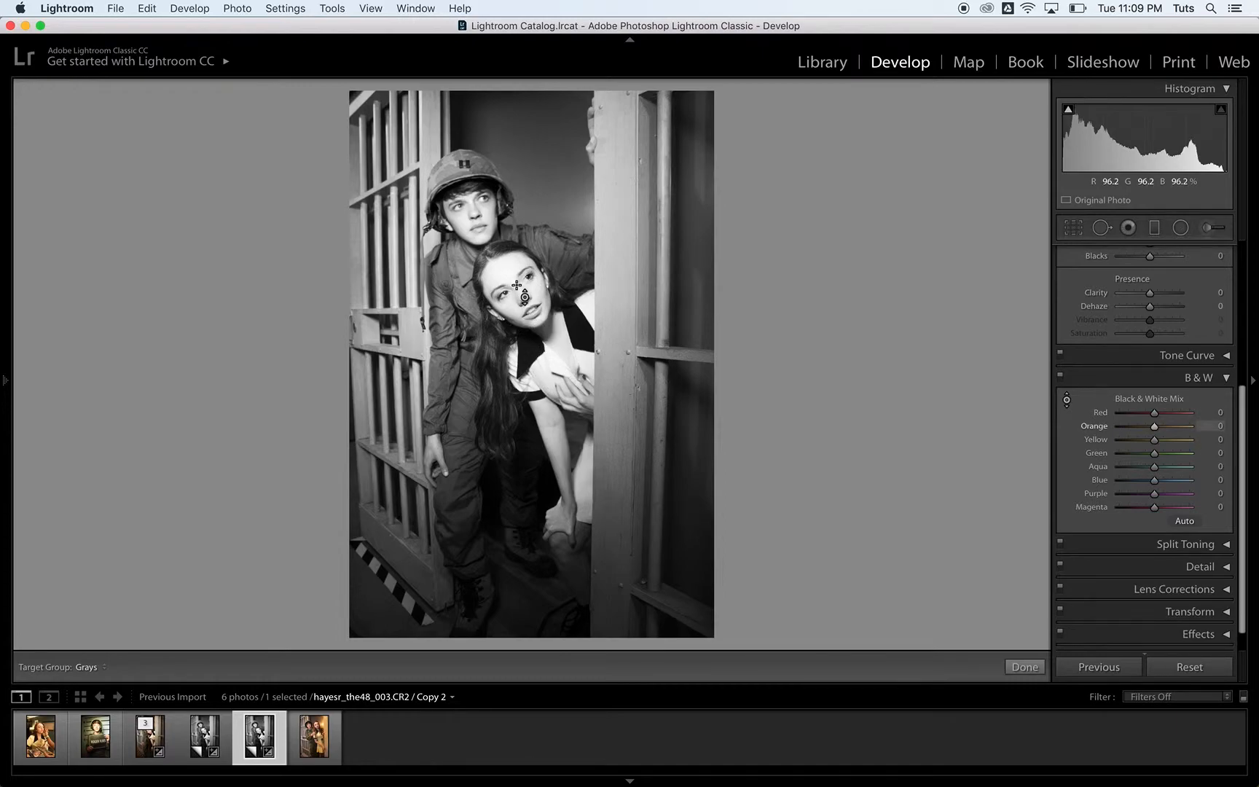
{"action": "mouse_move", "coordinate": [548, 346]}
{"action": "left_mouse_down"}
{"action": "mouse_move", "coordinate": [548, 294]}
{"action": "mouse_move", "coordinate": [548, 400]}
{"action": "mouse_move", "coordinate": [548, 359]}
{"action": "left_mouse_up"}
{"action": "left_click_drag", "start_coordinate": [548, 360], "coordinate": [548, 360]}
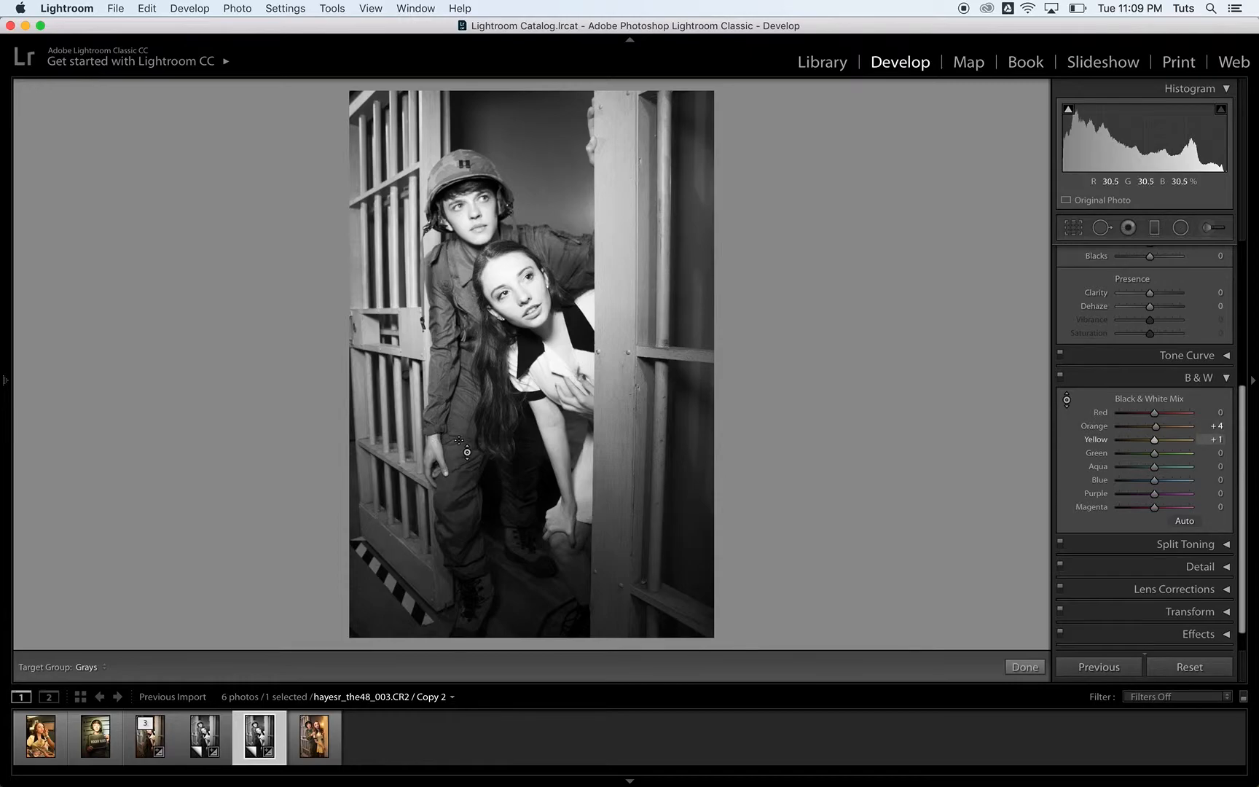
{"action": "left_click_drag", "start_coordinate": [459, 438], "coordinate": [459, 484]}
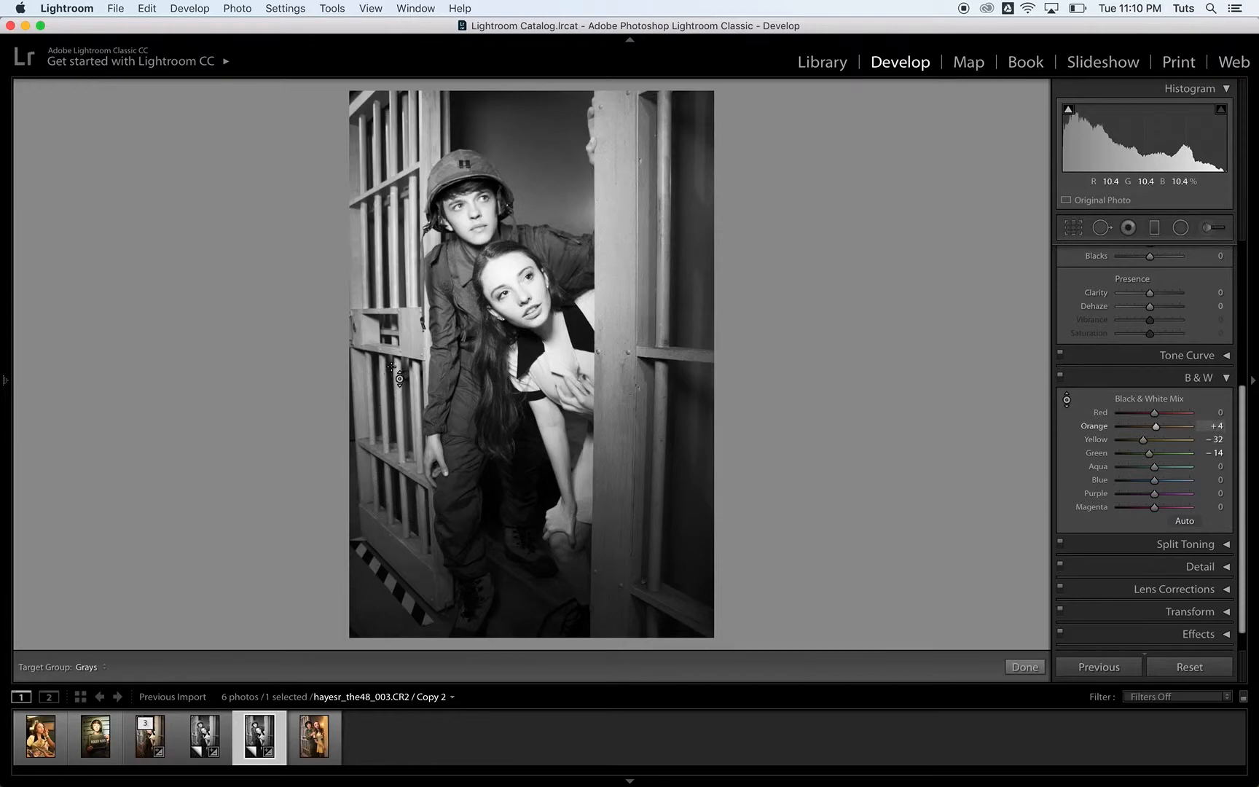
{"action": "left_click", "coordinate": [1229, 379]}
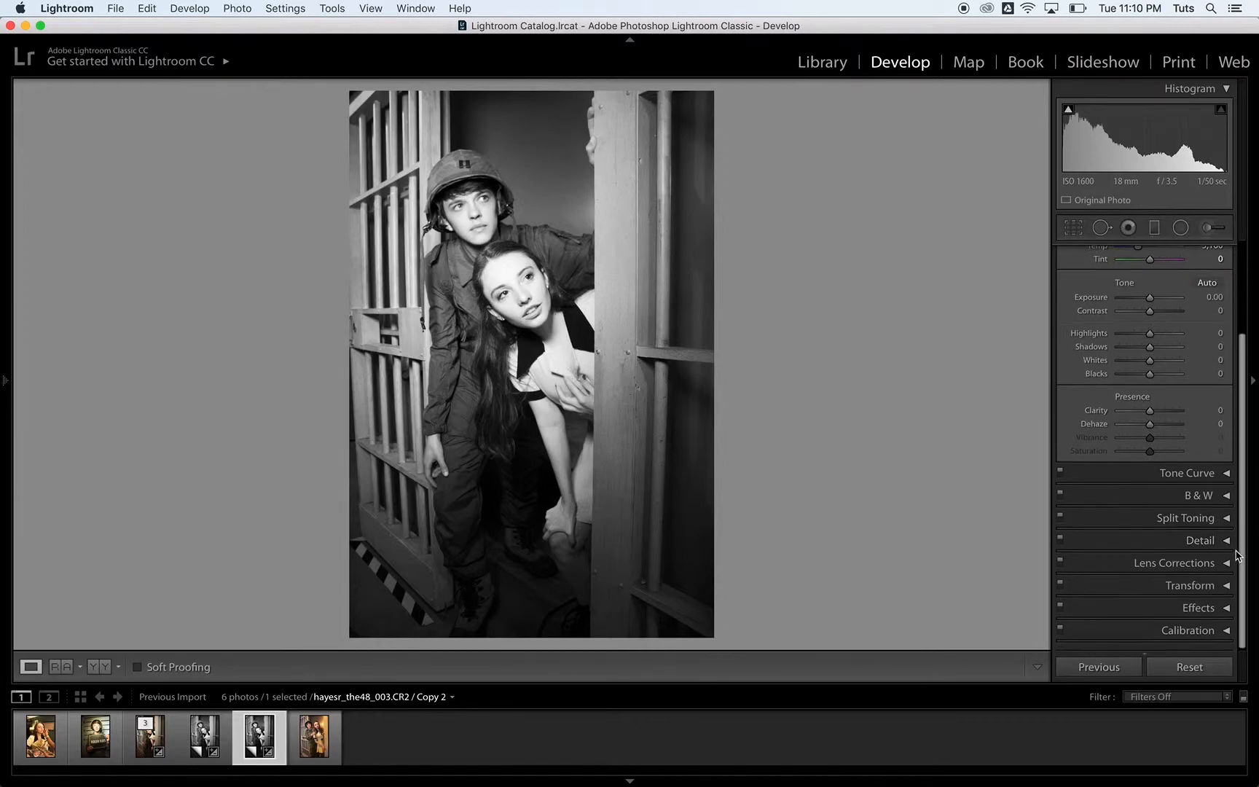
Straighten the photo's perspective with the Auto Upright correction.
{"action": "left_click", "coordinate": [1228, 590]}
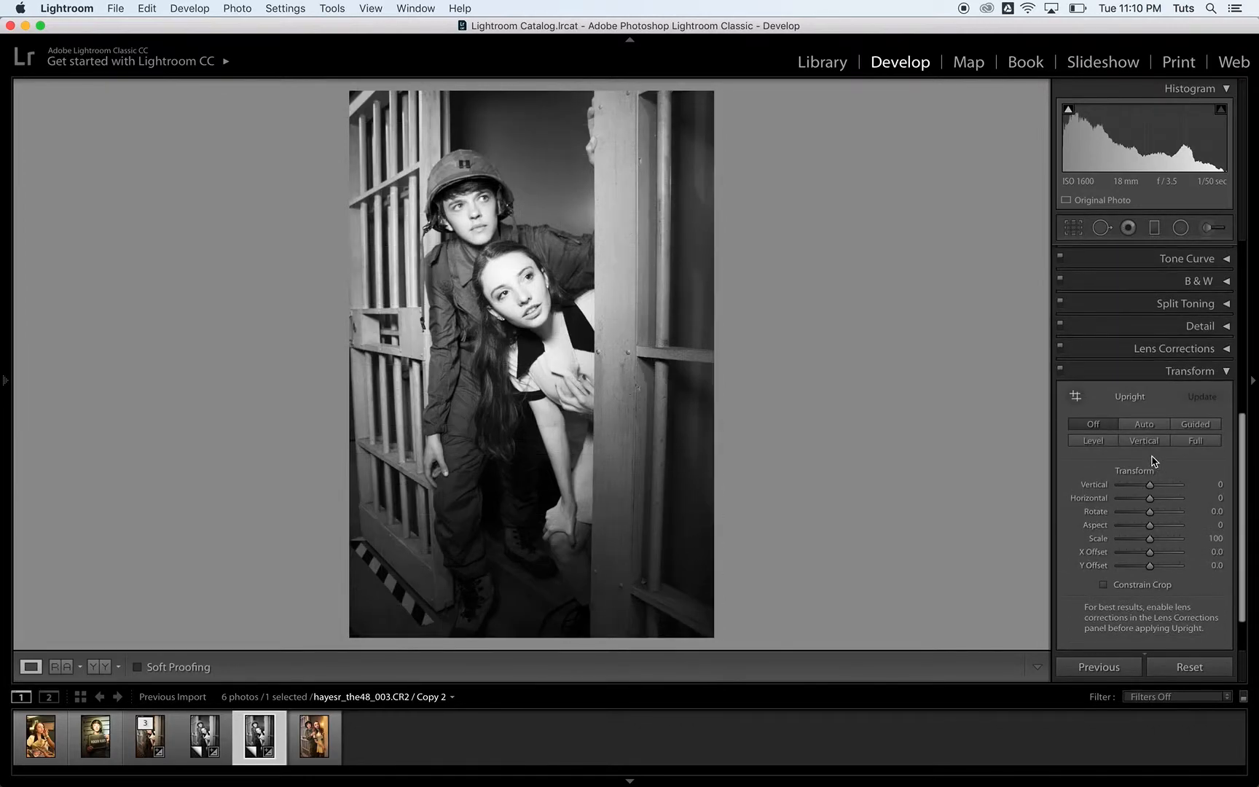
{"action": "left_click", "coordinate": [1144, 425]}
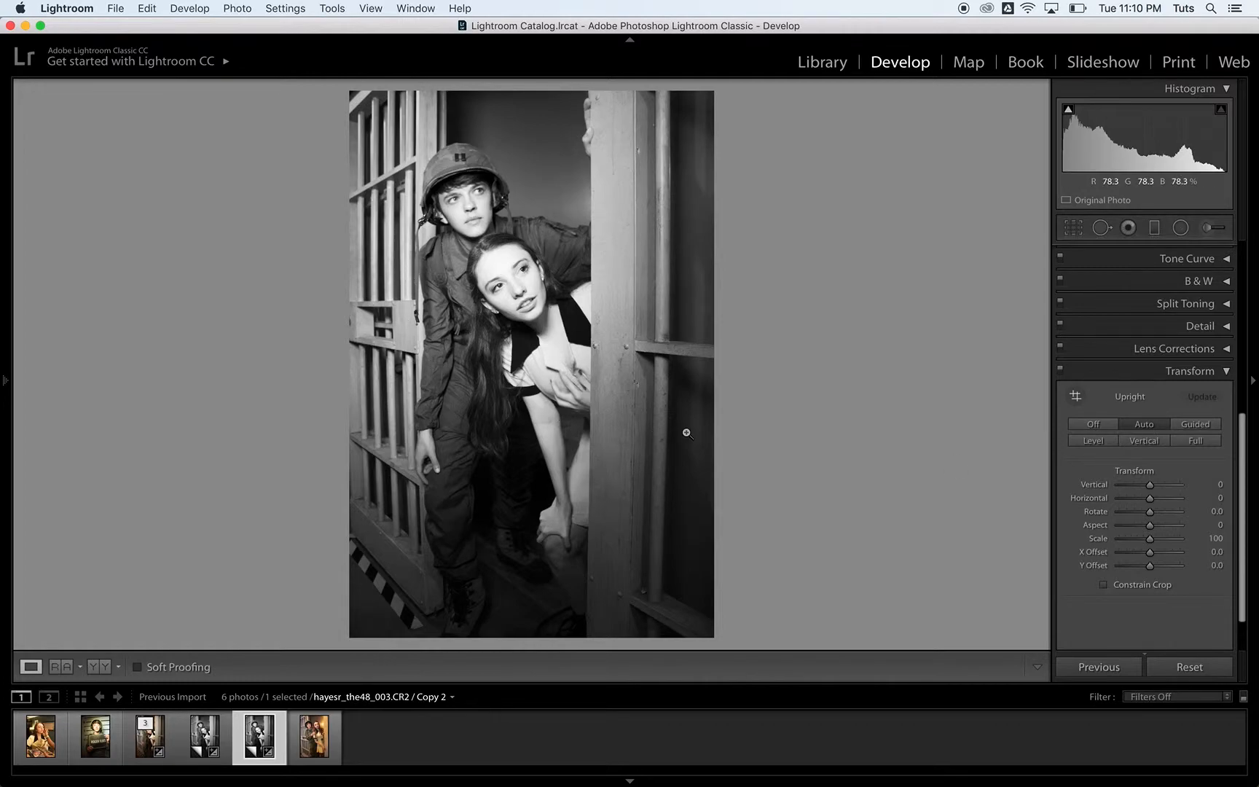
{"action": "left_click", "coordinate": [1232, 373]}
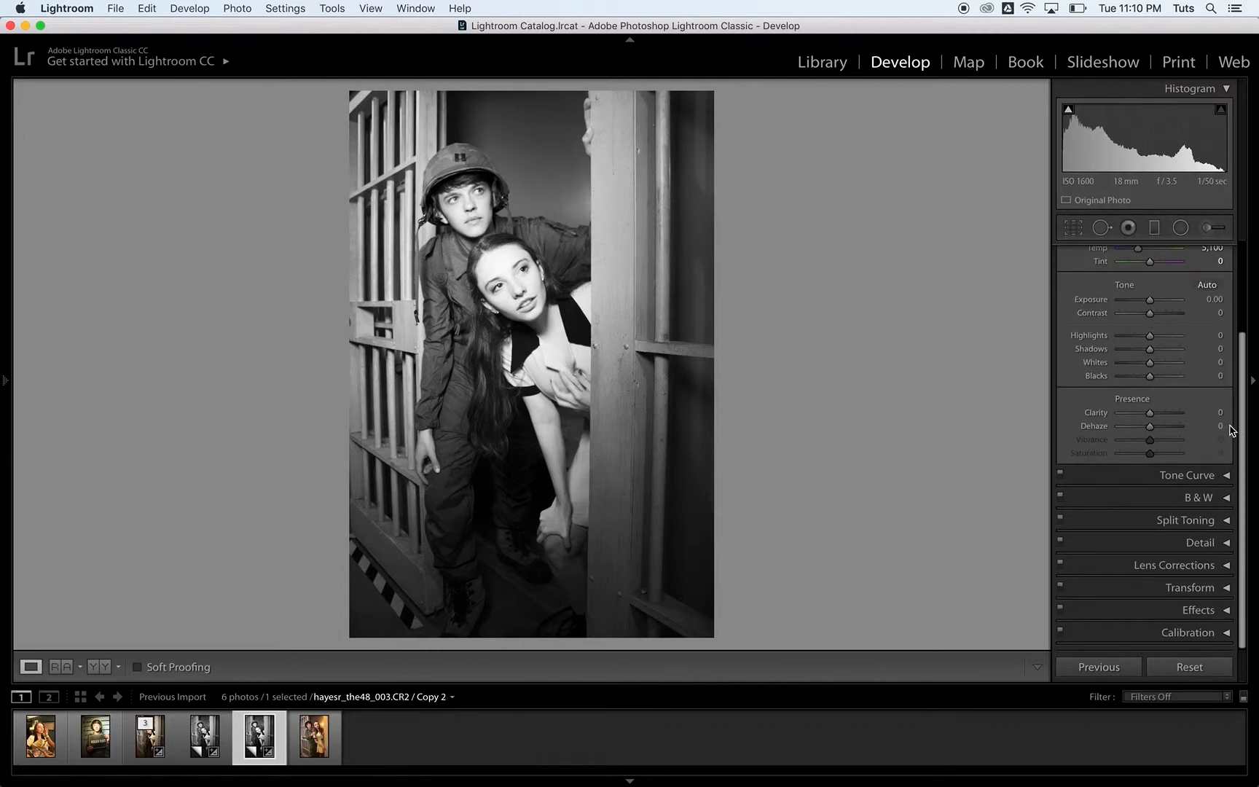
Set Whites to +33 and Blacks to -10, judging both with the clipping preview.
{"action": "scroll", "coordinate": [1228, 421], "scroll_direction": "up", "scroll_amount": 2}
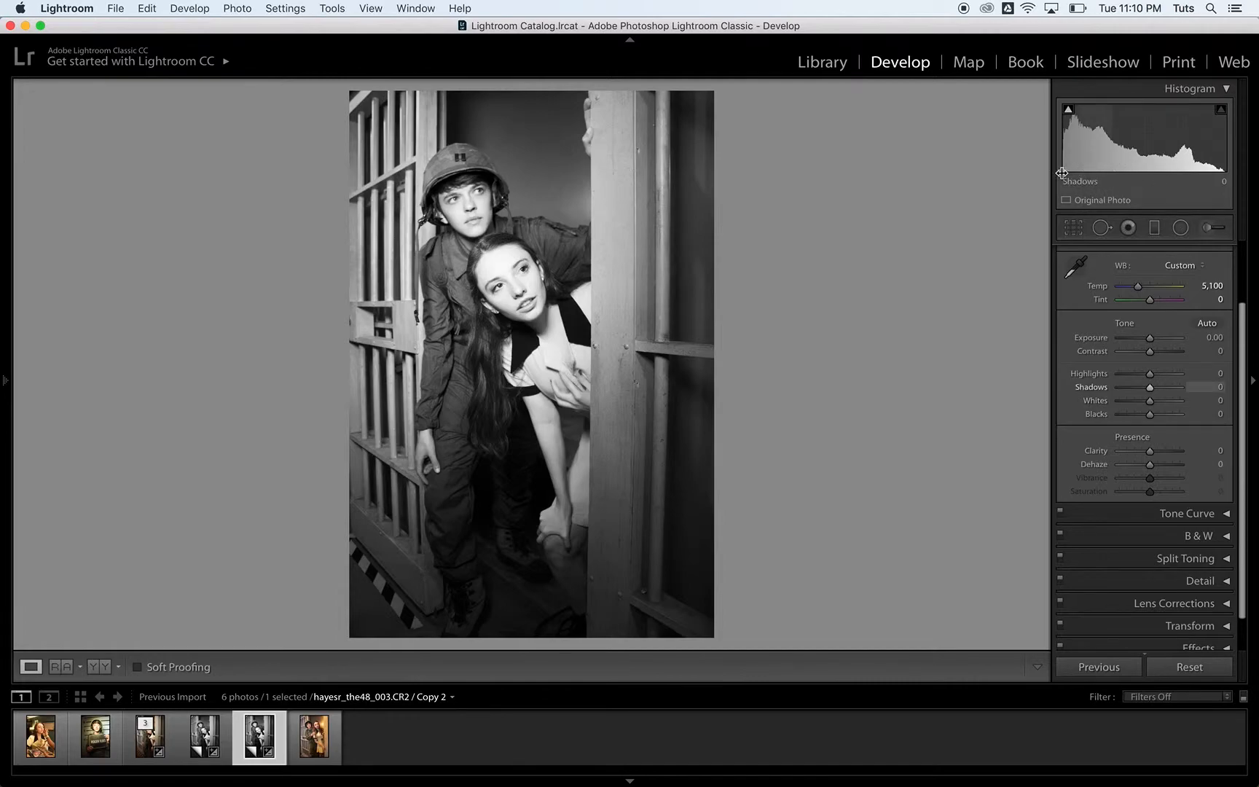
{"action": "key", "text": "alt"}
{"action": "left_click", "coordinate": [1150, 402], "text": "alt"}
{"action": "left_click_drag", "start_coordinate": [1149, 402], "coordinate": [1160, 405], "text": "alt"}
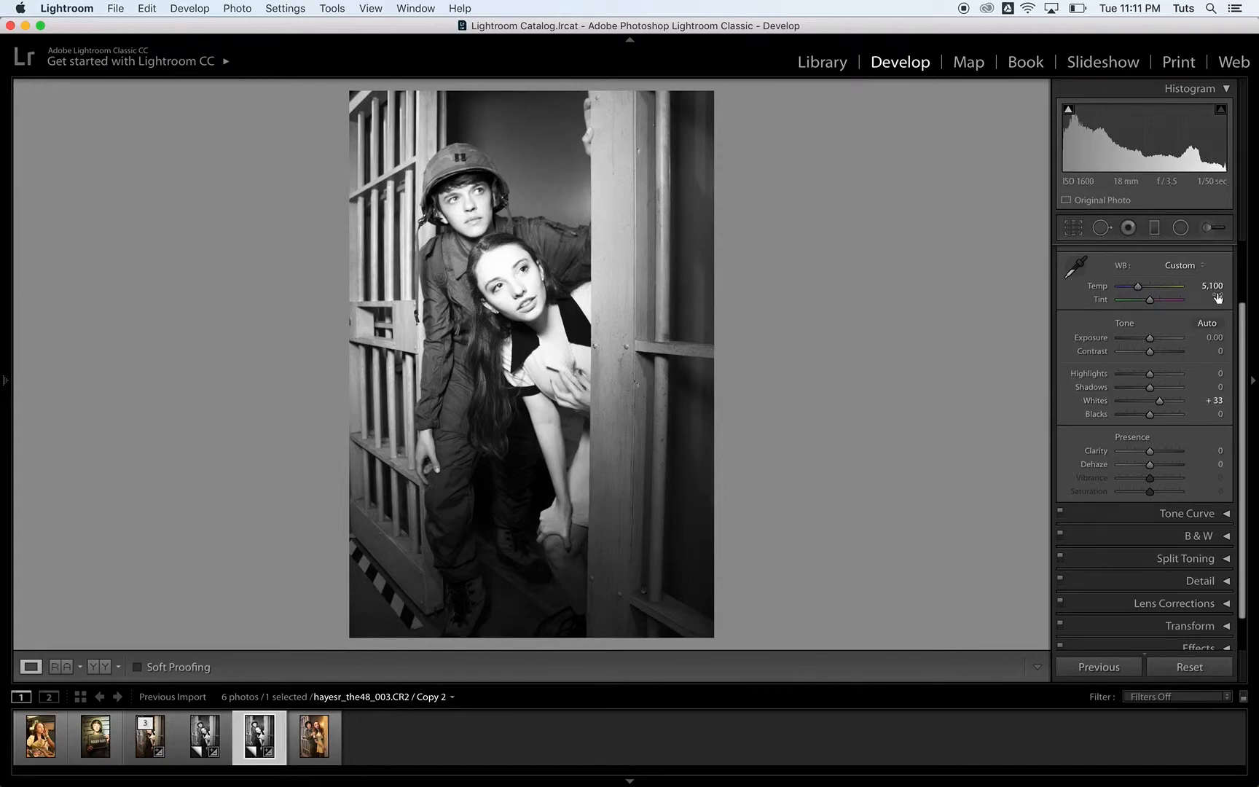
{"action": "key", "text": "alt"}
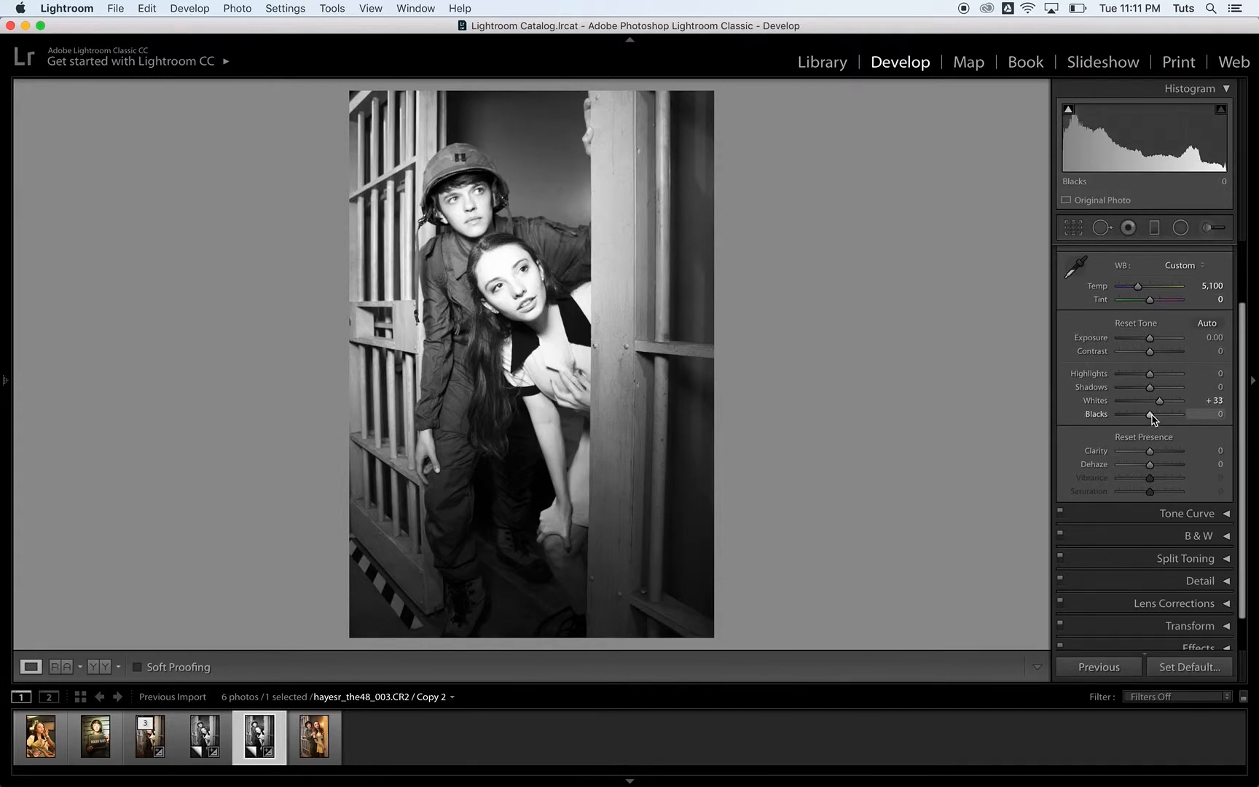
{"action": "left_click", "coordinate": [1151, 415], "text": "alt"}
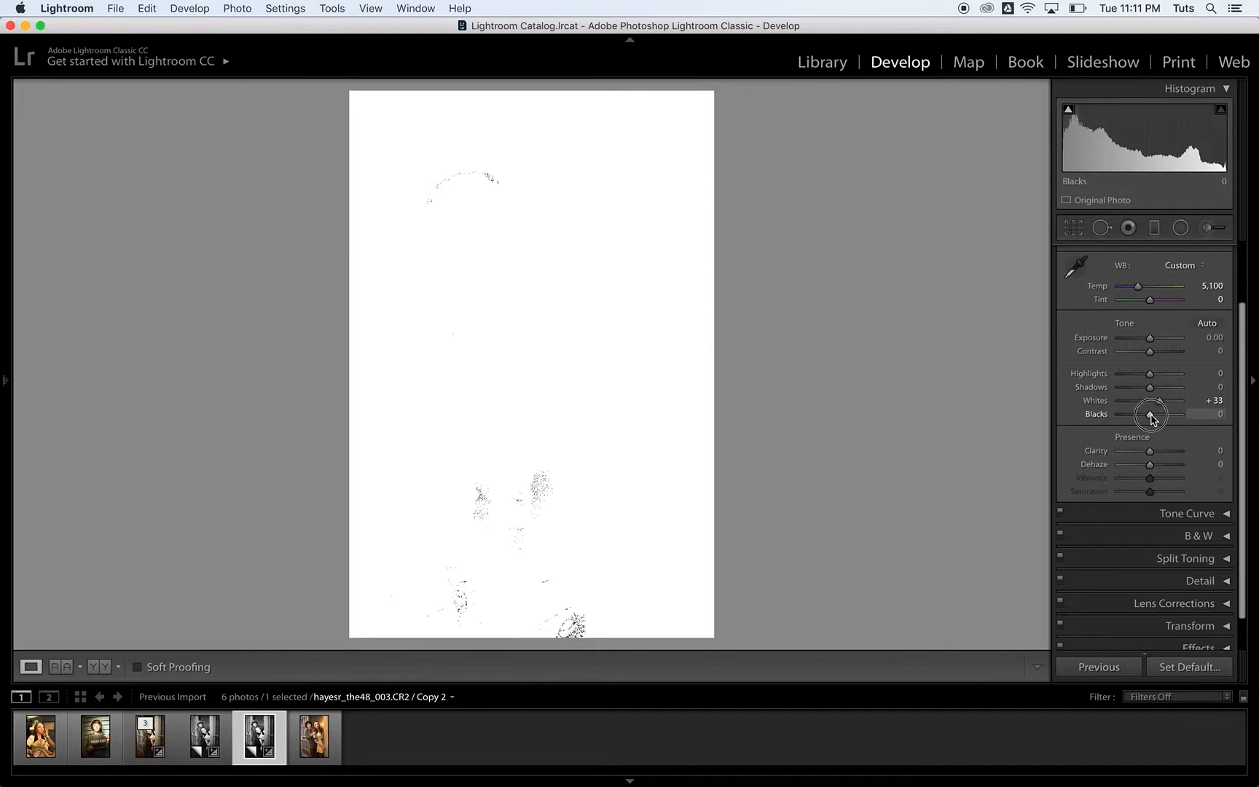
{"action": "left_click_drag", "start_coordinate": [1151, 418], "coordinate": [1149, 419]}
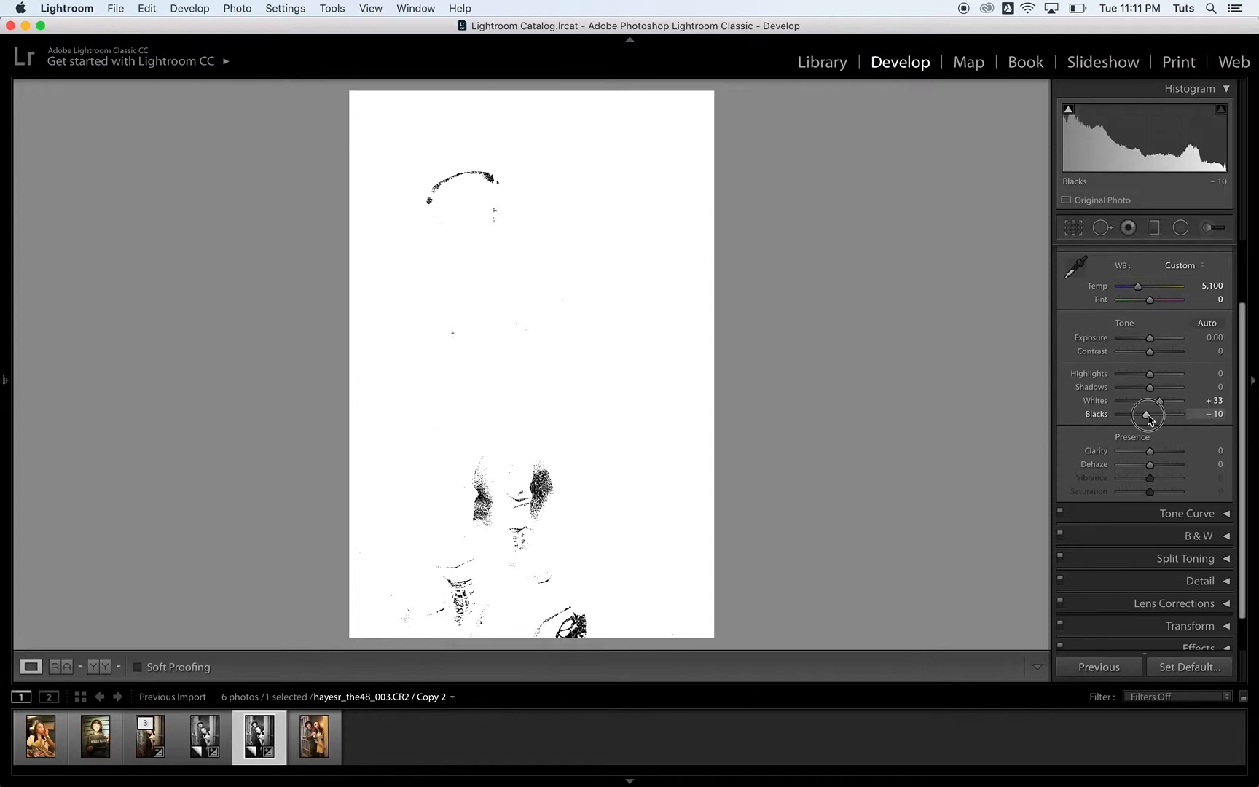
{"action": "left_click_drag", "start_coordinate": [1149, 419], "coordinate": [1149, 419]}
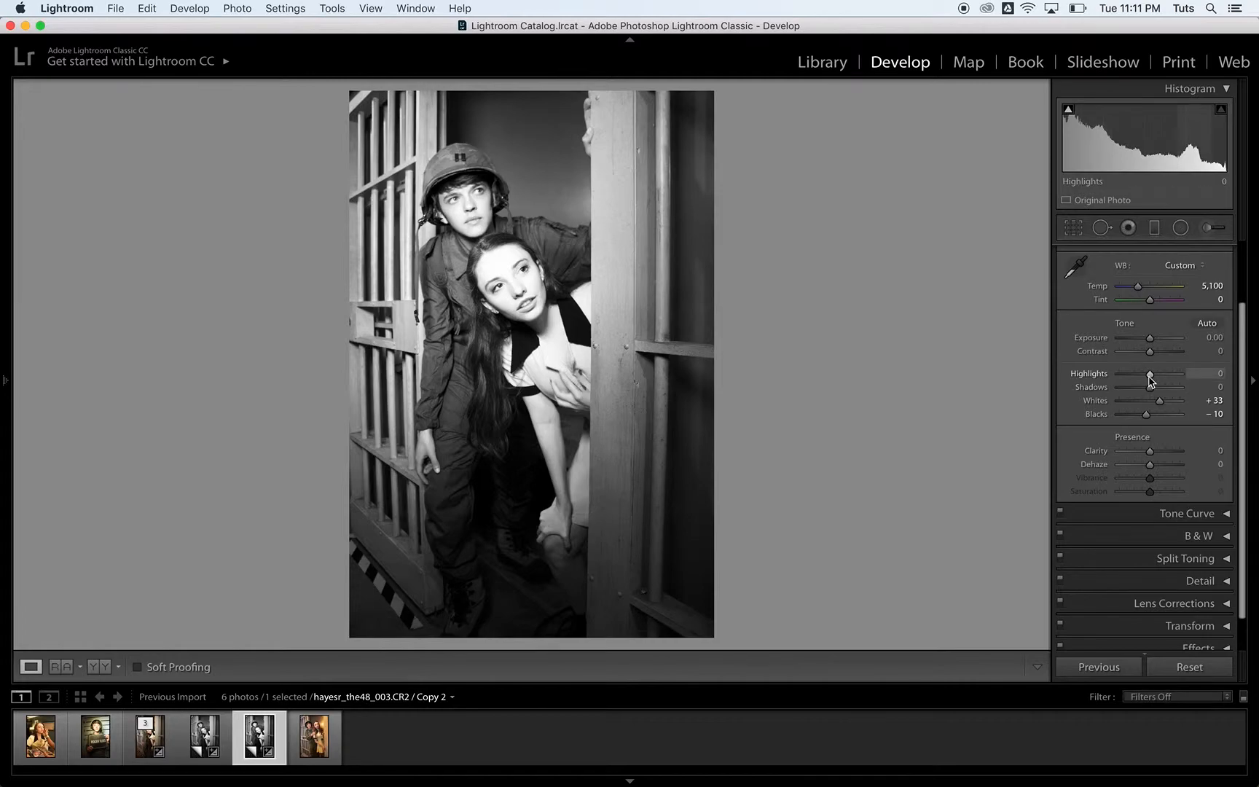
Set Highlights to -58 and Shadows to +44, and compare the result with the before view.
{"action": "key", "text": "shift"}
{"action": "left_click_drag", "start_coordinate": [1150, 375], "coordinate": [1132, 374]}
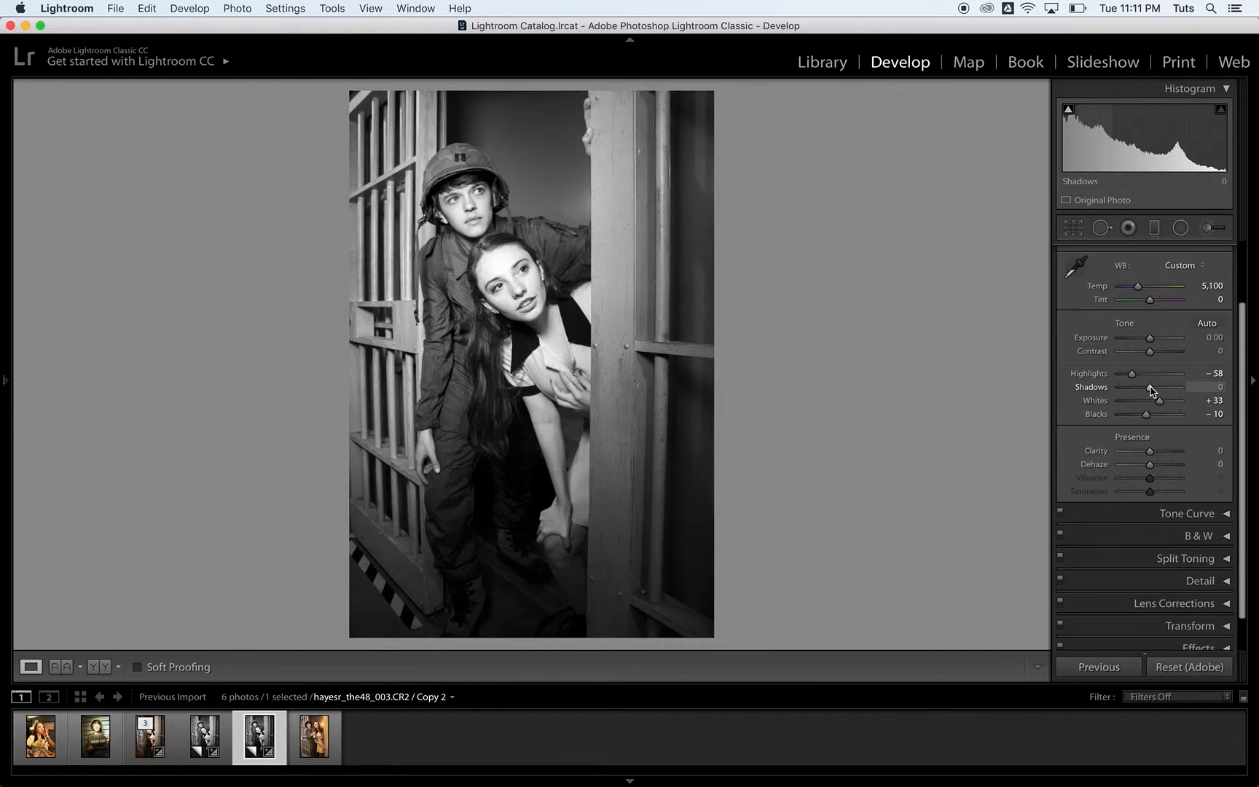
{"action": "left_click_drag", "start_coordinate": [1151, 388], "coordinate": [1163, 388]}
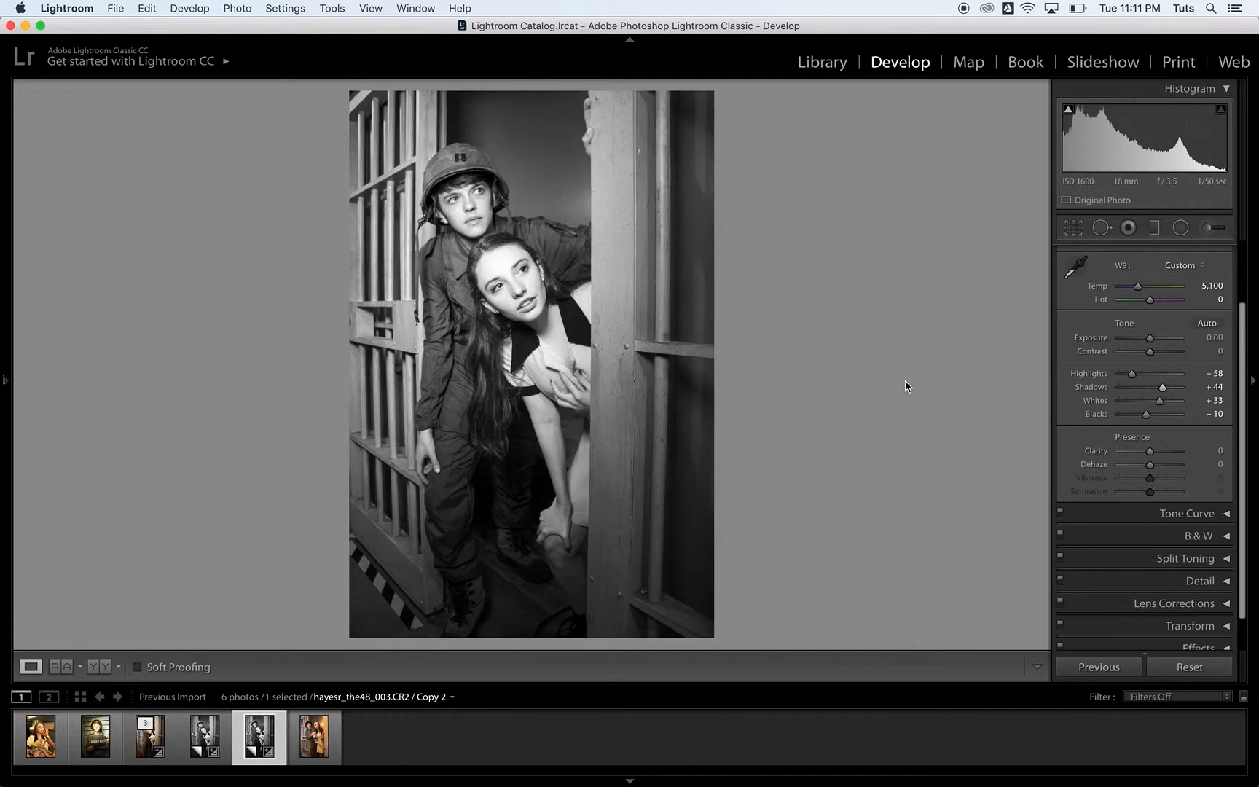
{"action": "key", "text": "backslash"}
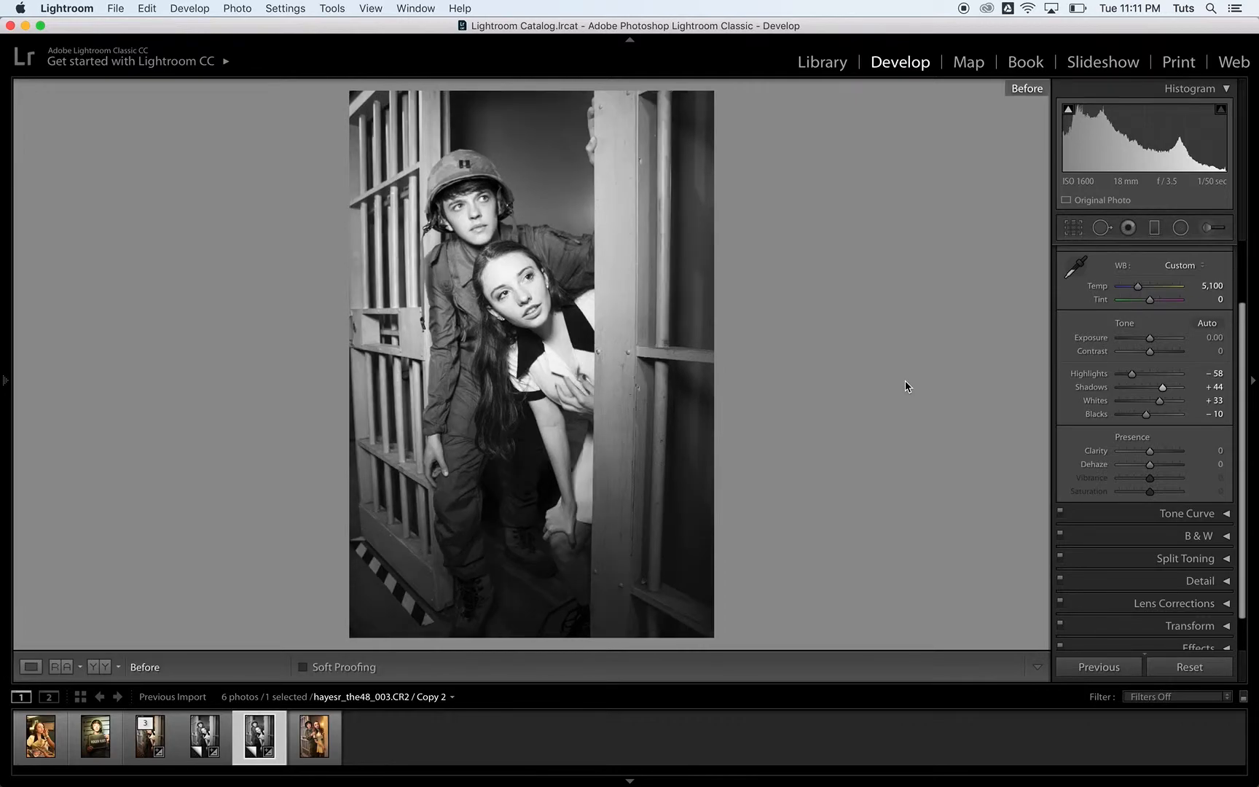
{"action": "key", "text": "backslash"}
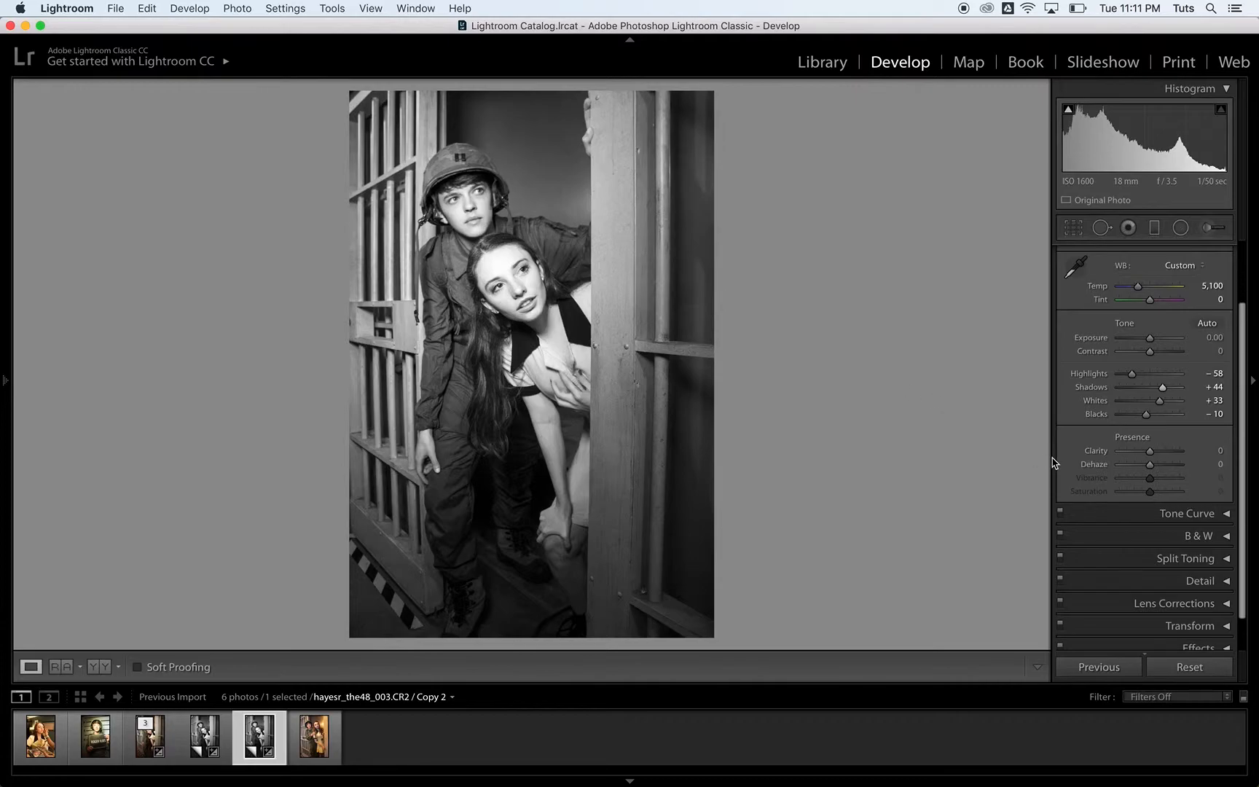
Try stronger and softer Clarity on the woman's face up close, settle on -10 and show the whole photo.
{"action": "left_click", "coordinate": [518, 290]}
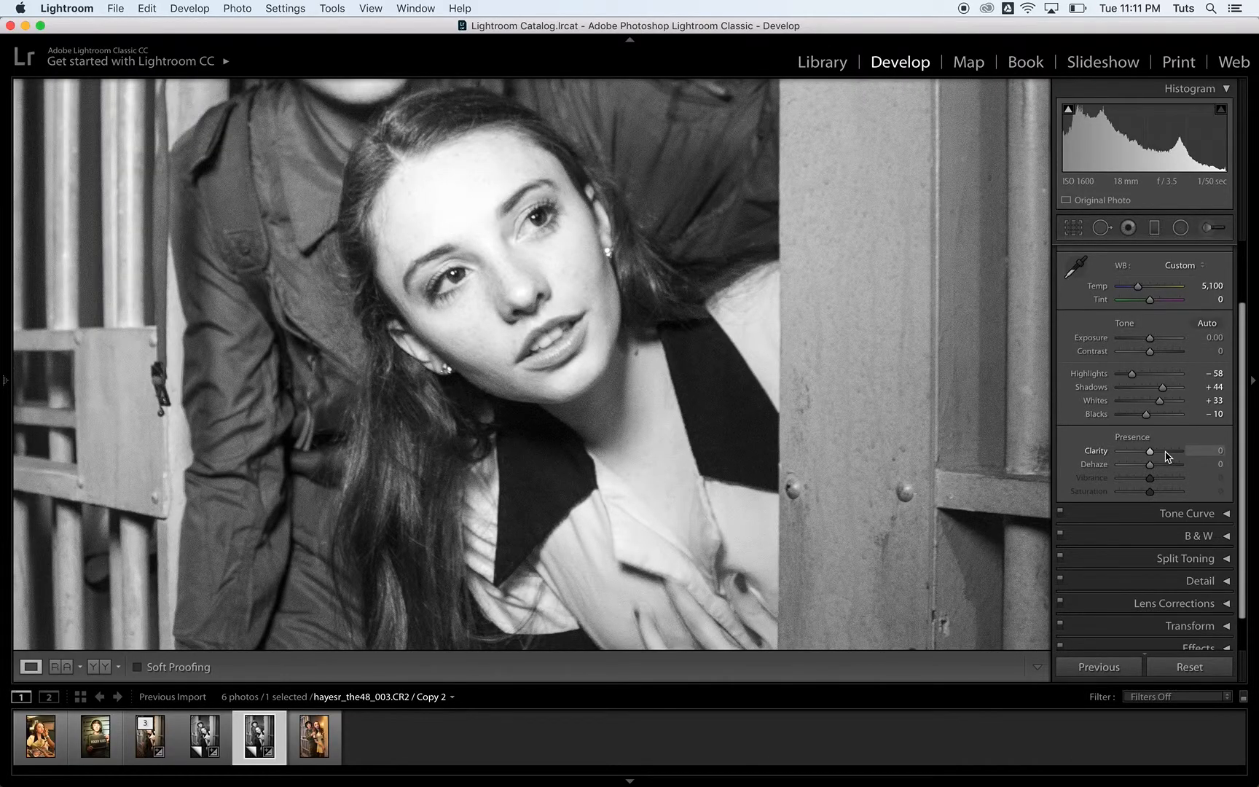
{"action": "left_click_drag", "start_coordinate": [1152, 452], "coordinate": [1175, 452]}
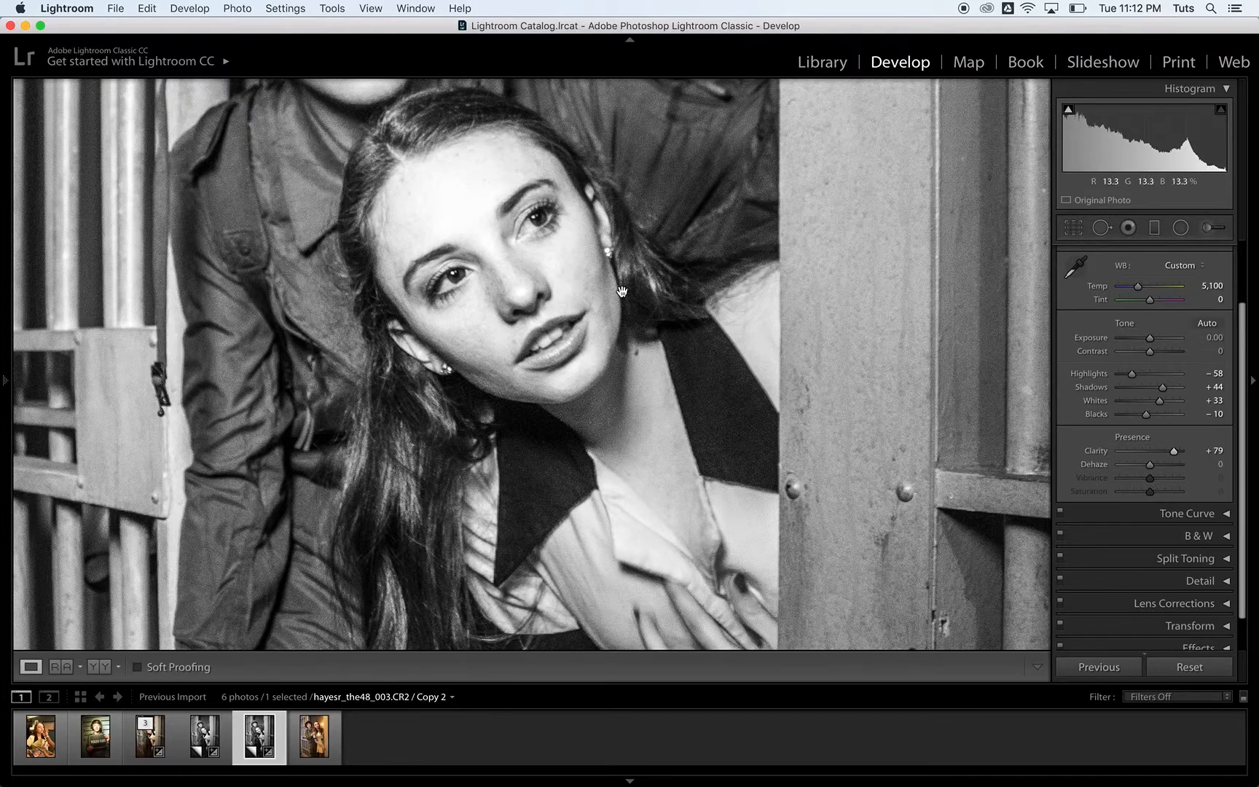
{"action": "left_click_drag", "start_coordinate": [1175, 453], "coordinate": [1152, 456]}
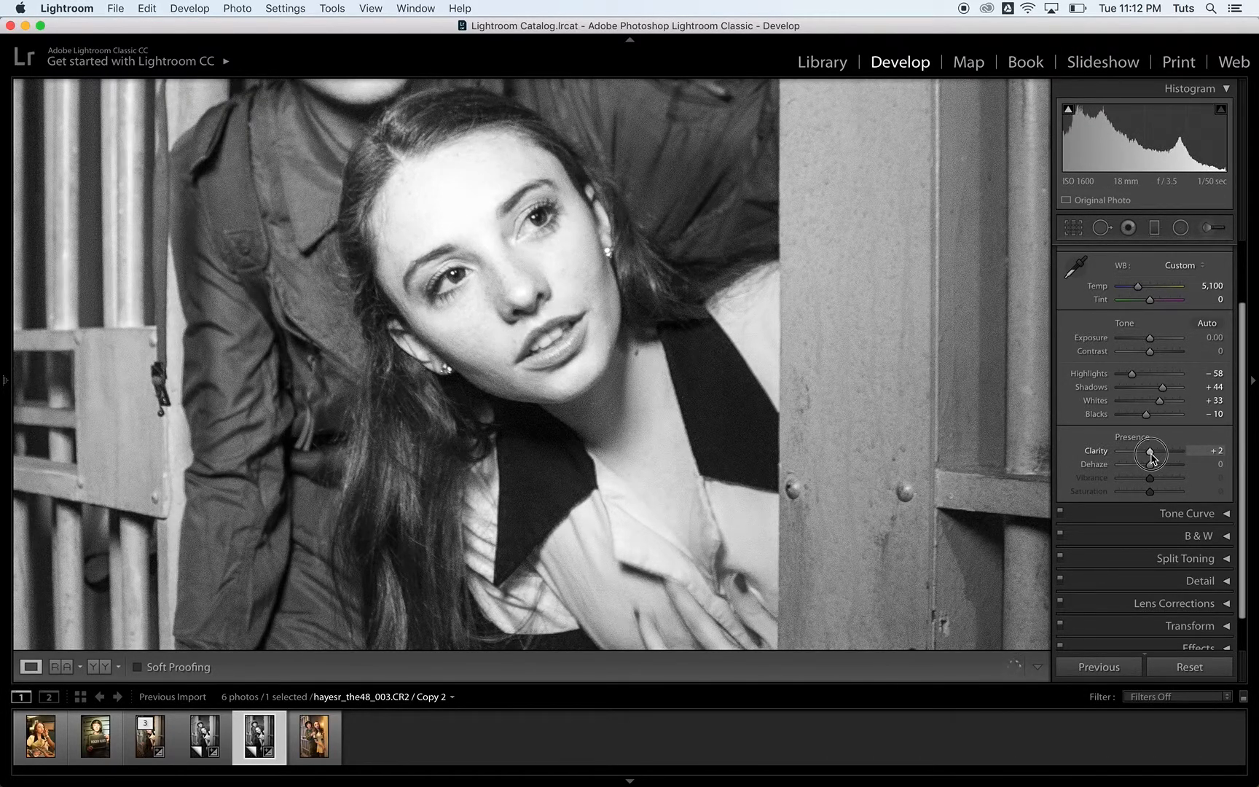
{"action": "left_click_drag", "start_coordinate": [1151, 456], "coordinate": [1146, 456]}
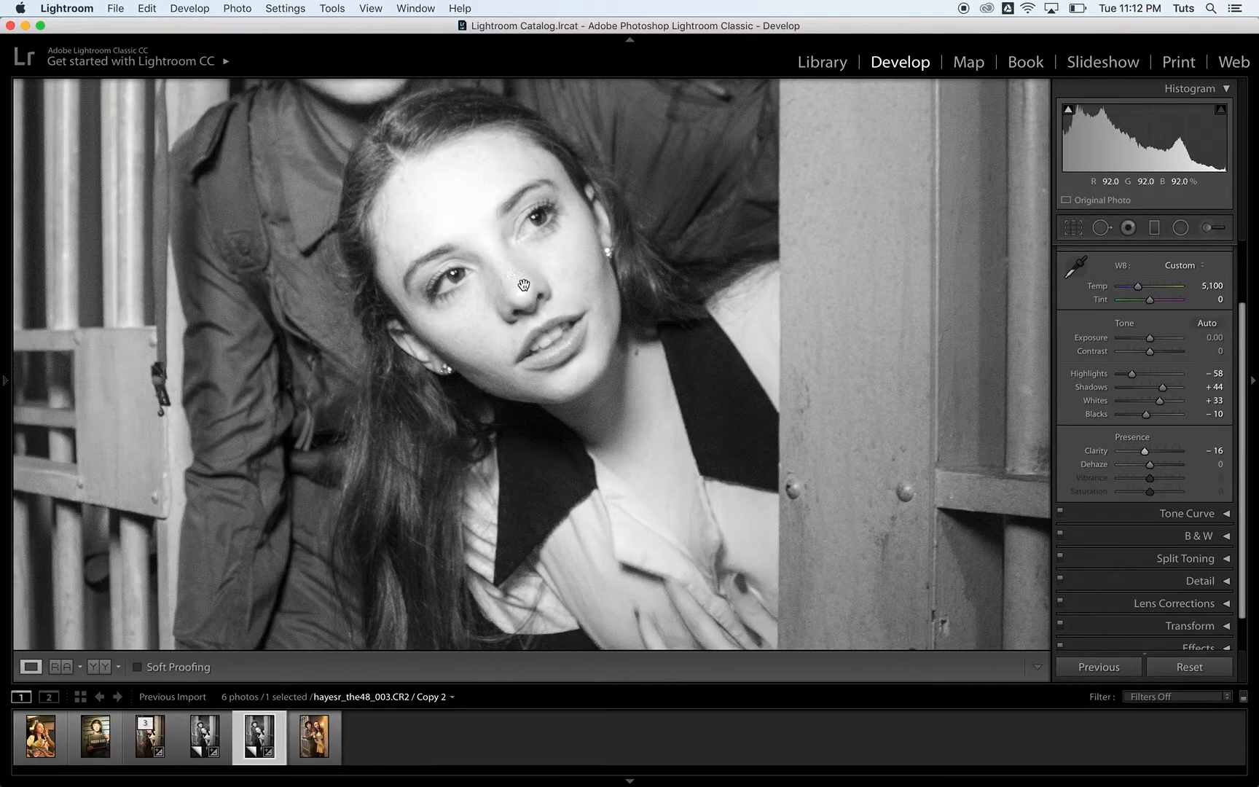
{"action": "left_click_drag", "start_coordinate": [1145, 455], "coordinate": [1146, 452]}
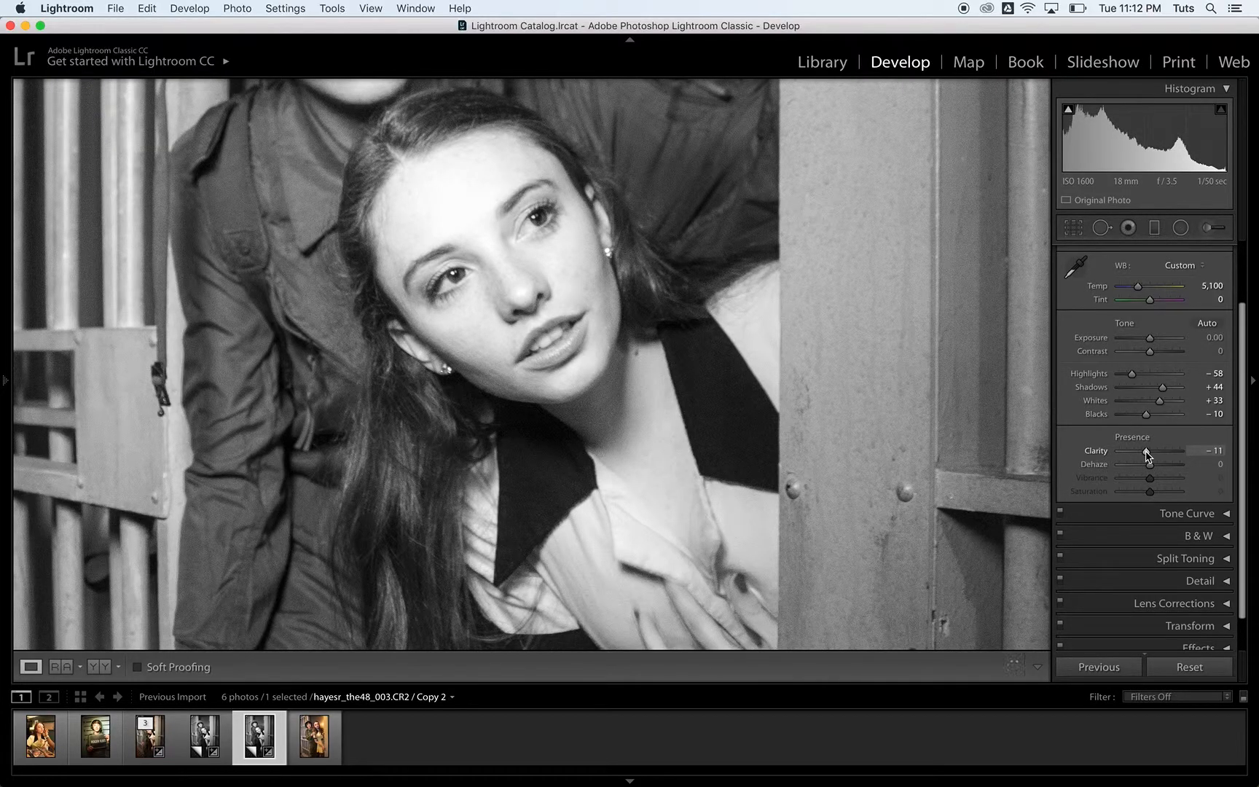
{"action": "left_click_drag", "start_coordinate": [1146, 455], "coordinate": [1158, 455]}
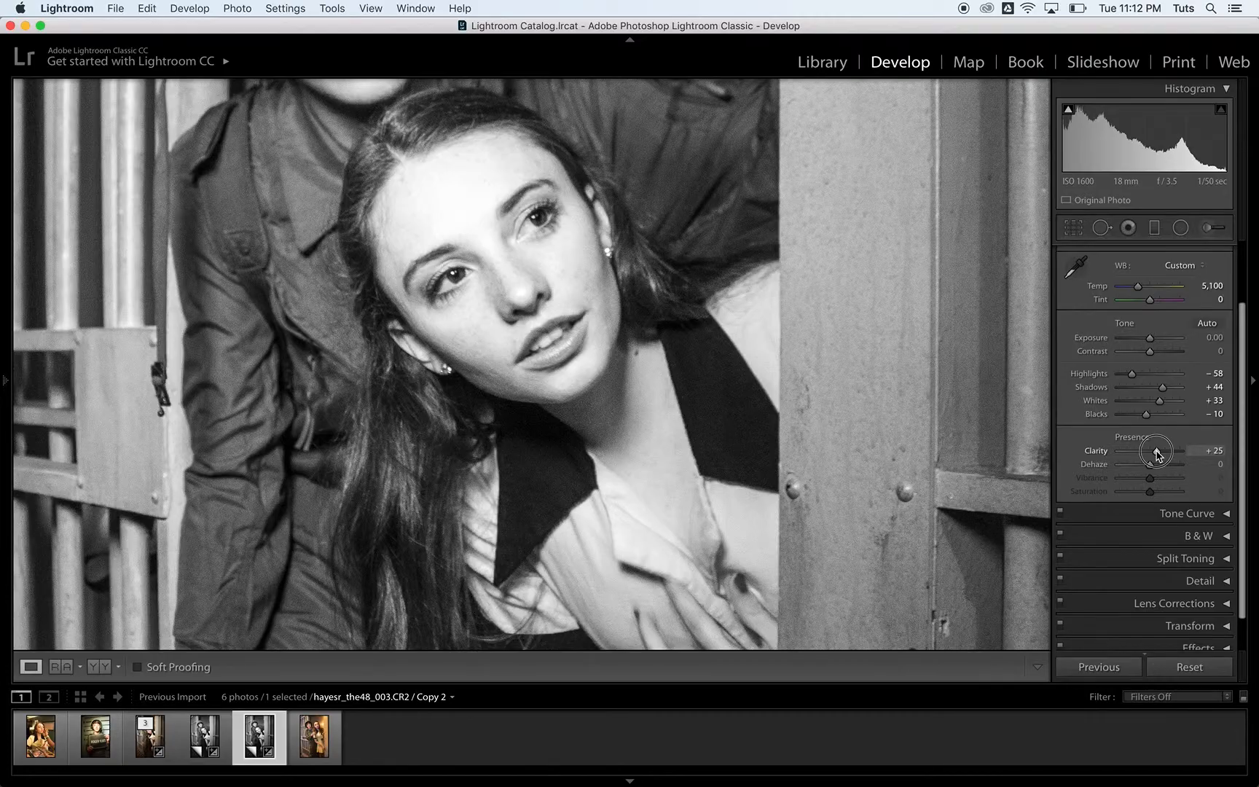
{"action": "left_click_drag", "start_coordinate": [1158, 456], "coordinate": [1148, 455]}
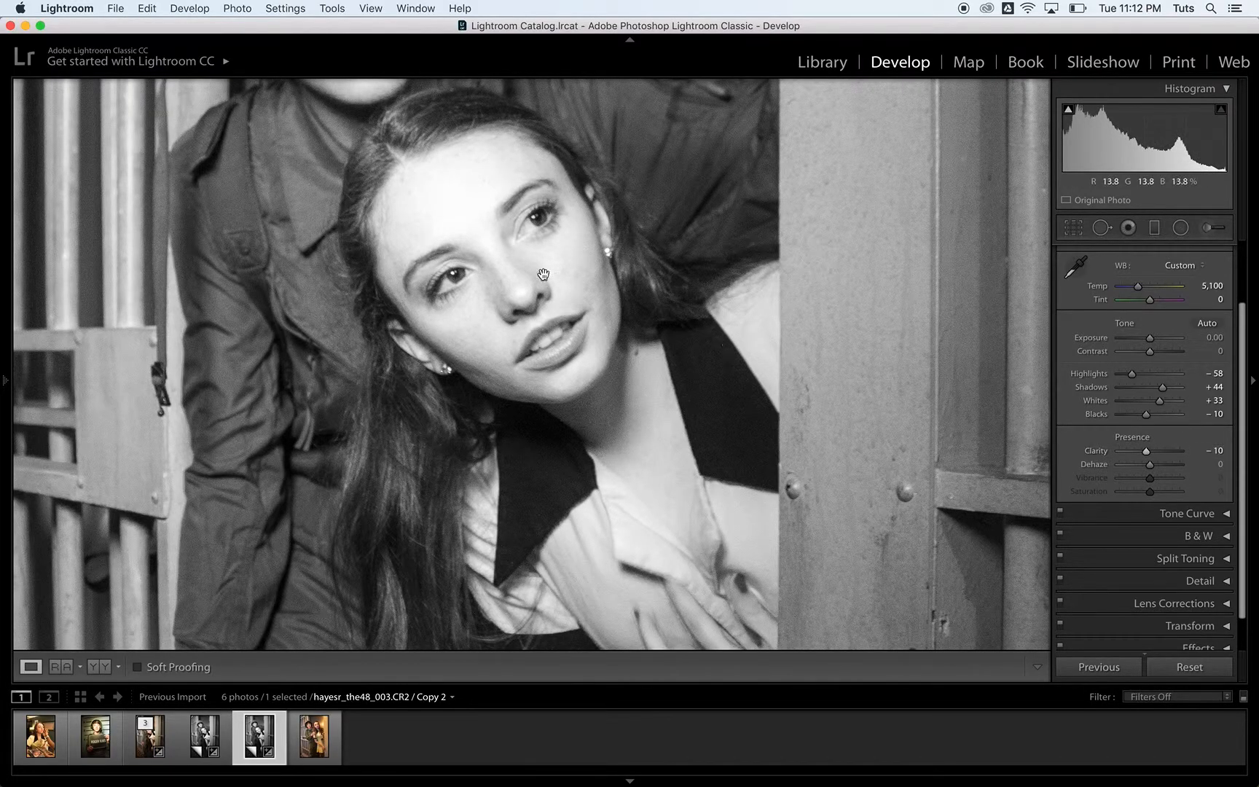
{"action": "left_click", "coordinate": [749, 466]}
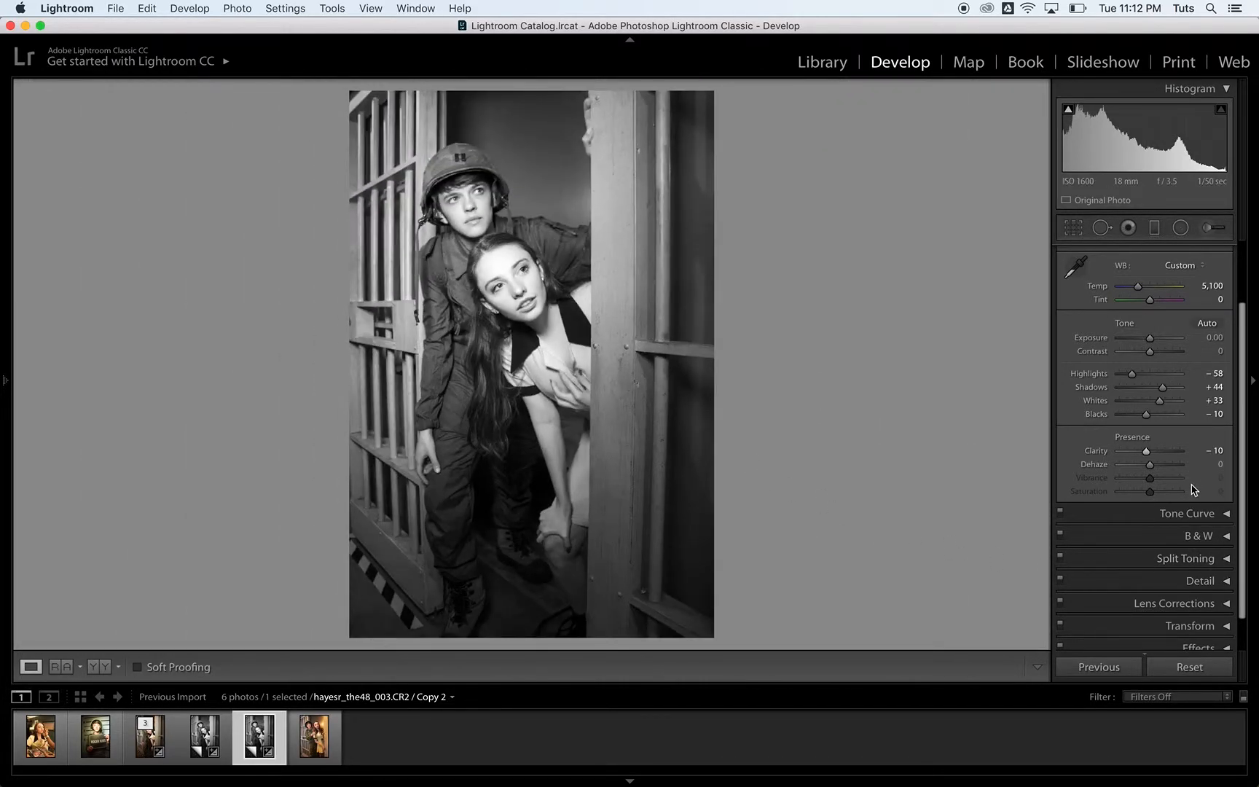
Add four points along the RGB point curve: deep shadows at about 12%, shadows, midtones, and highlights at about 74%.
{"action": "left_click", "coordinate": [1226, 514]}
{"action": "scroll", "coordinate": [1229, 518], "scroll_direction": "down", "scroll_amount": 2}
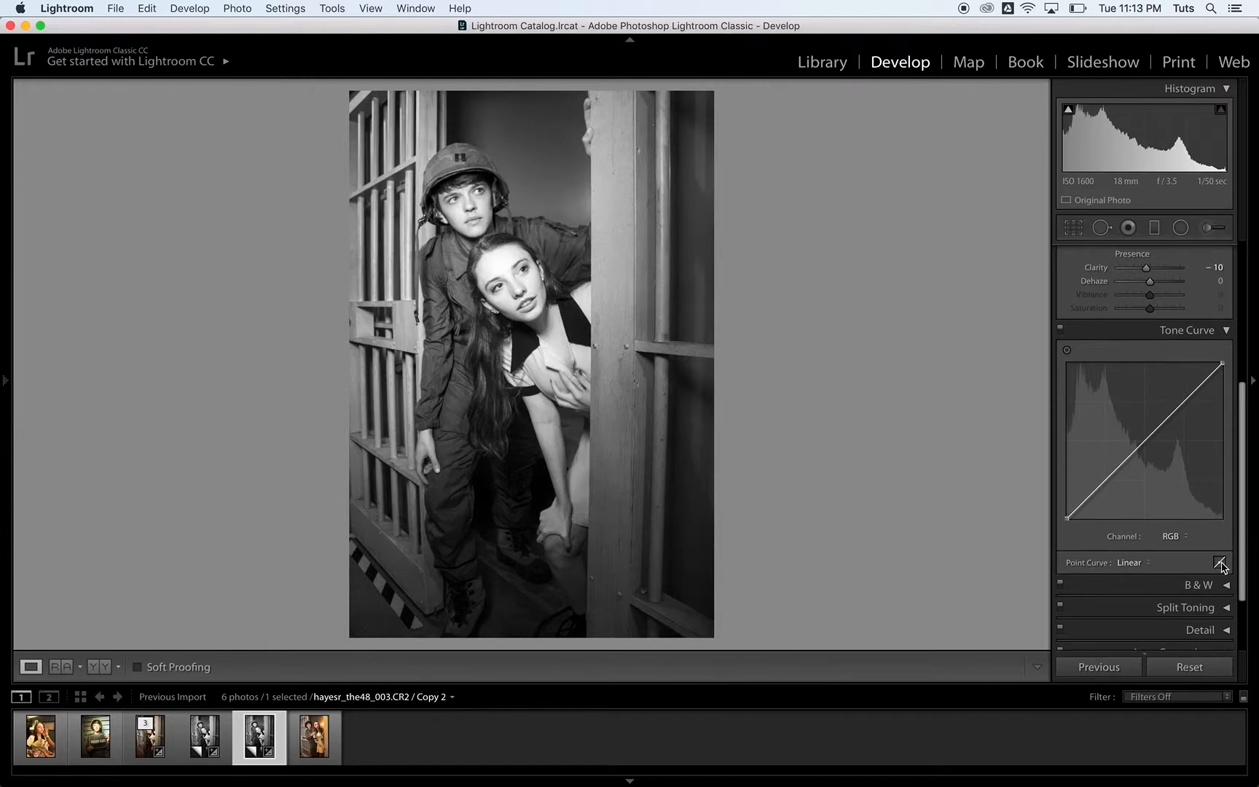
{"action": "key", "text": "alt"}
{"action": "left_click", "coordinate": [1087, 501]}
{"action": "left_click", "coordinate": [1106, 479]}
{"action": "left_click", "coordinate": [1145, 441]}
{"action": "left_click", "coordinate": [1182, 403]}
{"action": "left_click", "coordinate": [1183, 403]}
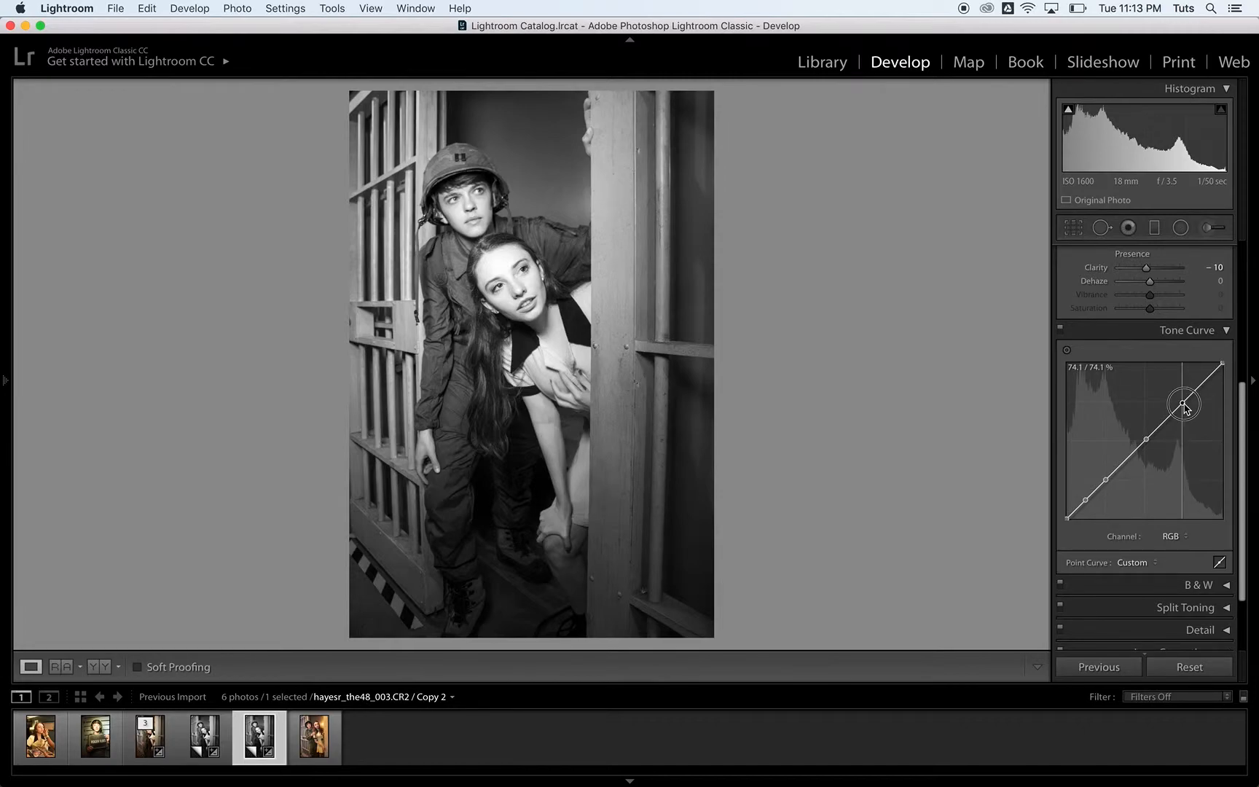
Raise the curve's highlight point and lower the two shadow points slightly for contrast, and switch the Tone Curve off to compare.
{"action": "left_click_drag", "start_coordinate": [1184, 403], "coordinate": [1181, 399]}
{"action": "left_click_drag", "start_coordinate": [1105, 482], "coordinate": [1106, 487]}
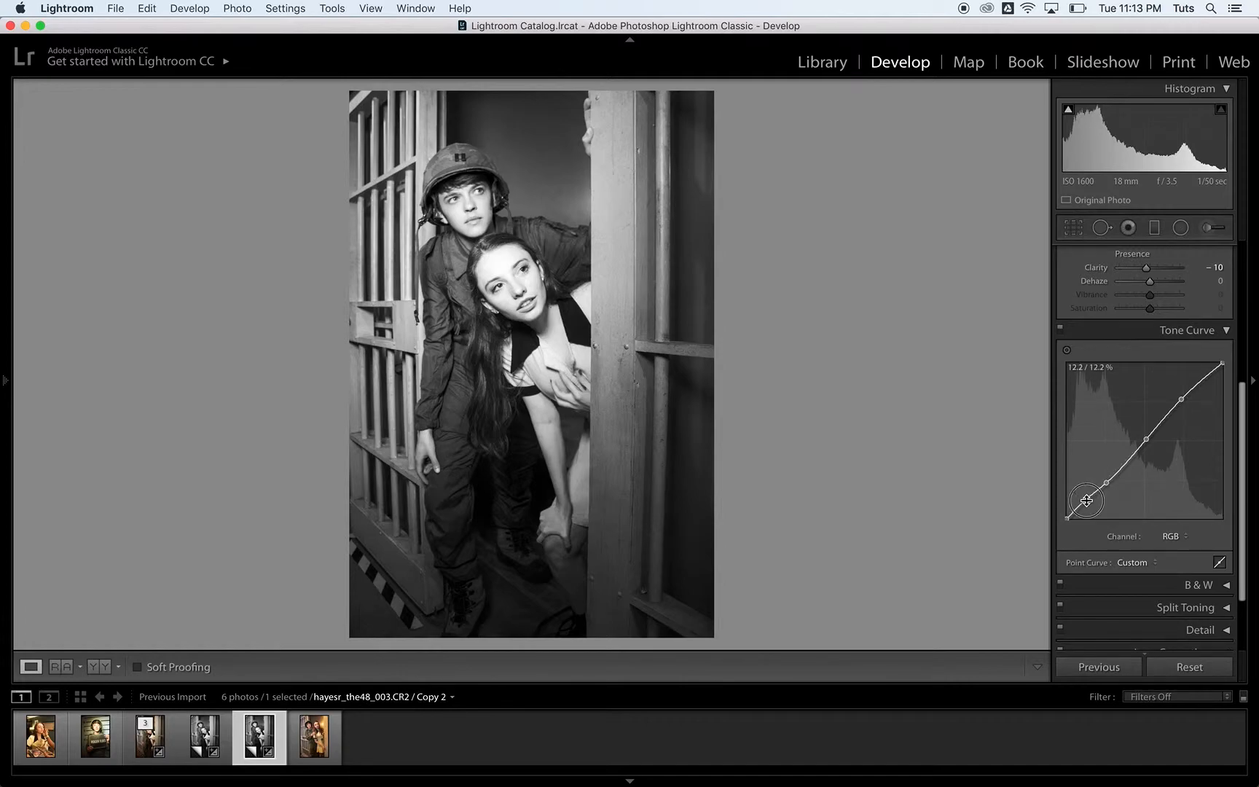
{"action": "left_click_drag", "start_coordinate": [1086, 500], "coordinate": [1088, 504]}
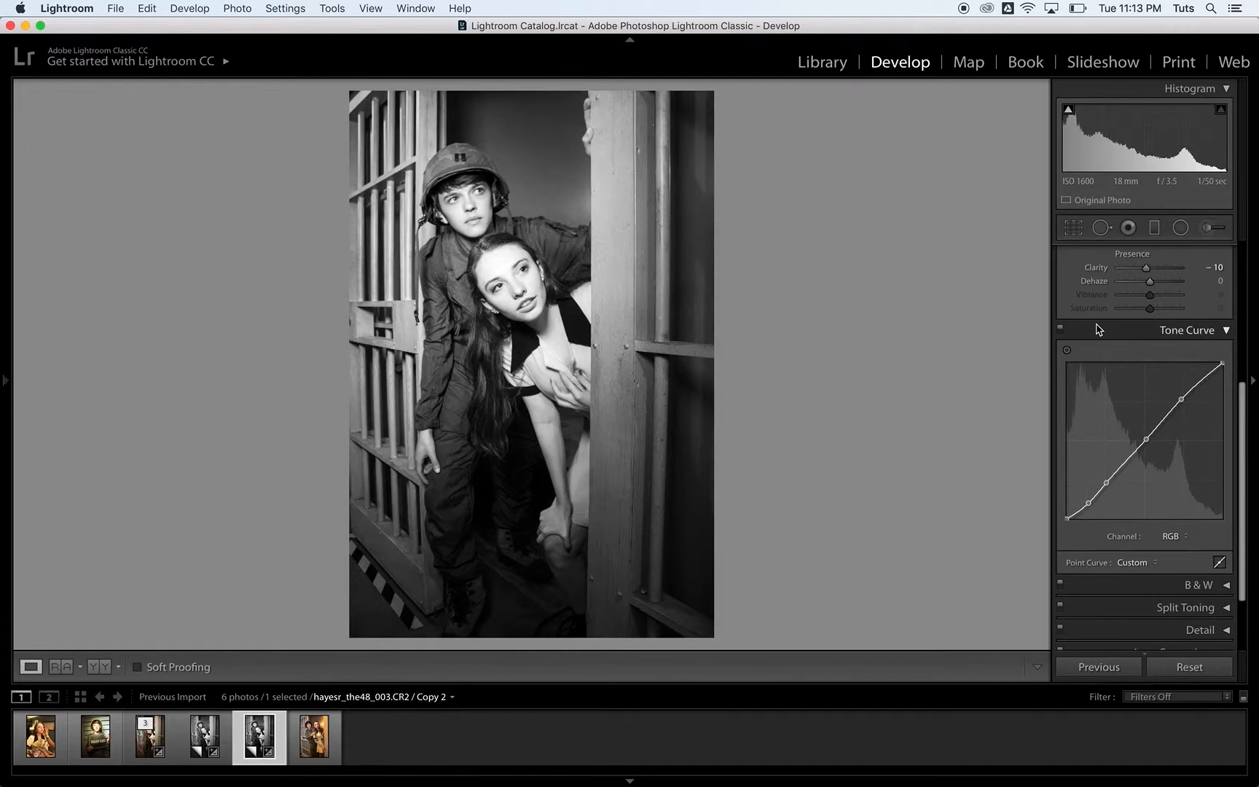
{"action": "left_click", "coordinate": [1060, 330]}
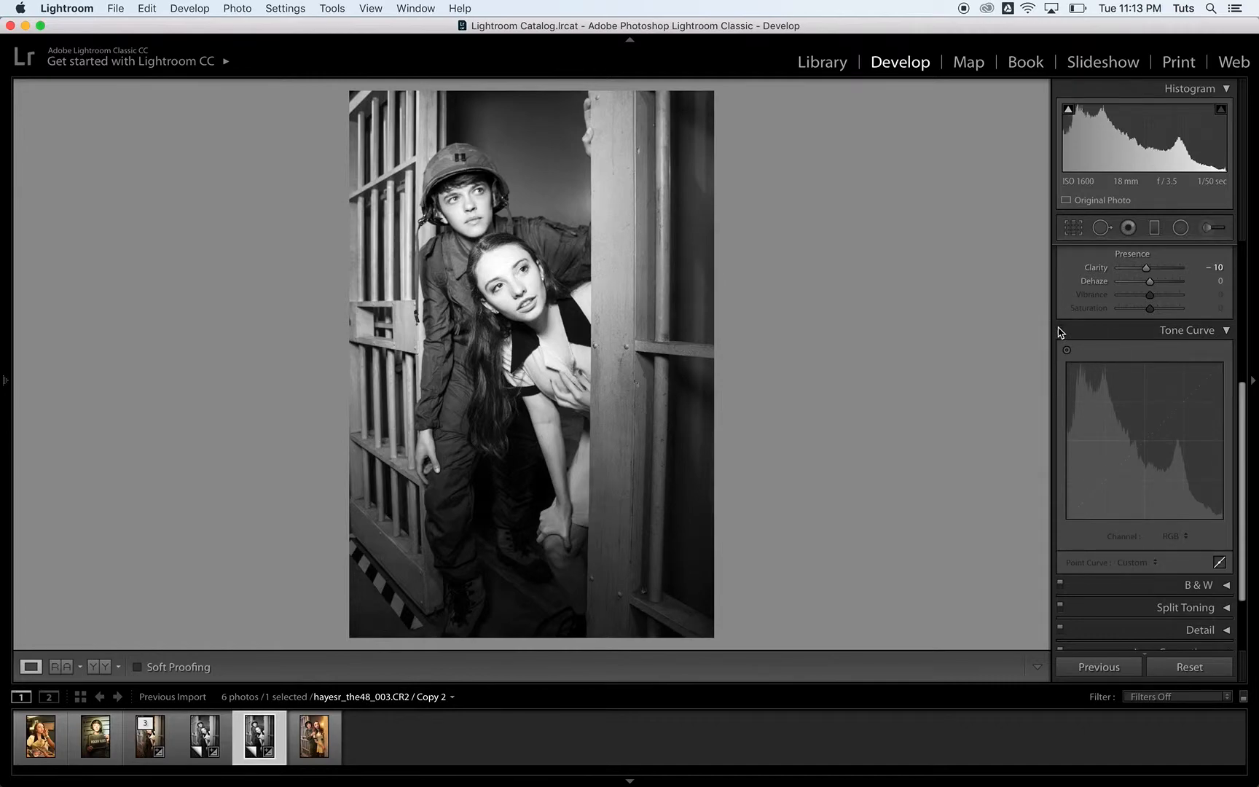
Switch the Tone Curve back on with its midtone point slightly lowered, and set Exposure to -0.40.
{"action": "left_click", "coordinate": [1060, 329]}
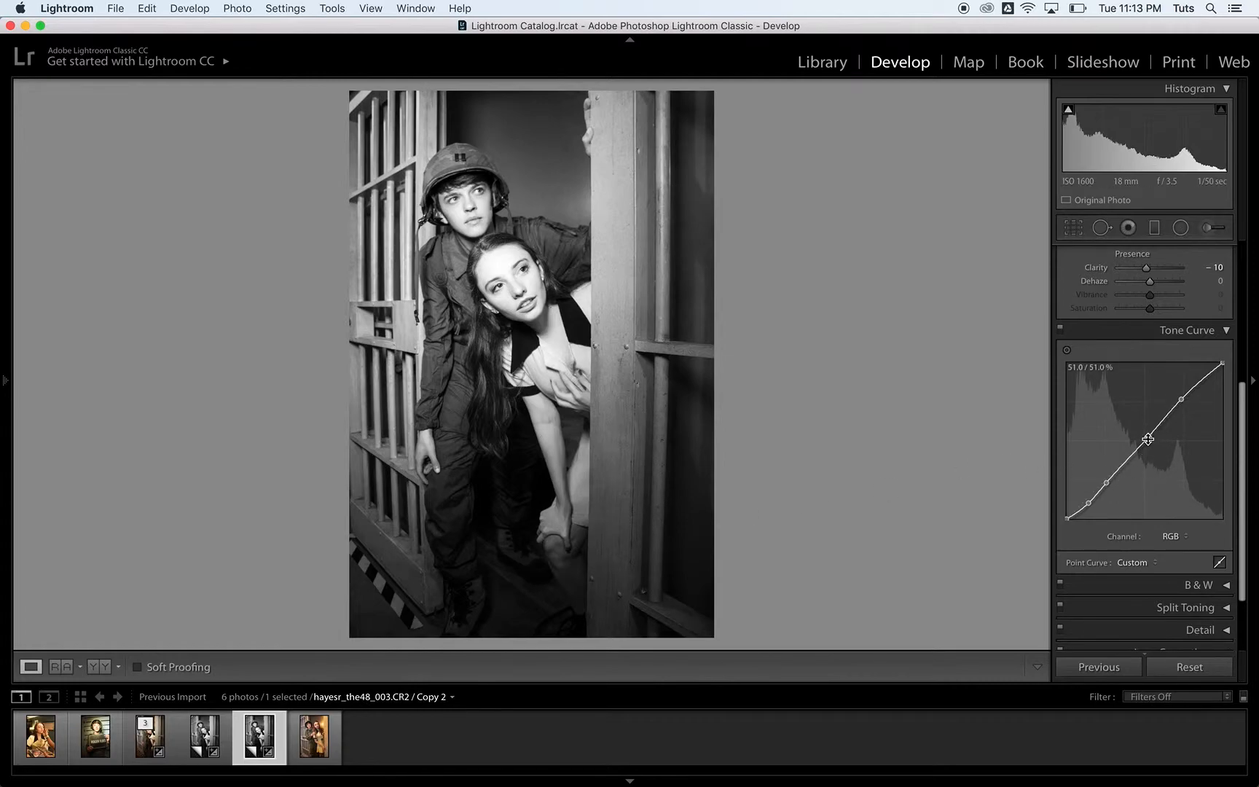
{"action": "left_click_drag", "start_coordinate": [1146, 443], "coordinate": [1142, 446]}
{"action": "scroll", "coordinate": [1163, 437], "scroll_direction": "up", "scroll_amount": 10}
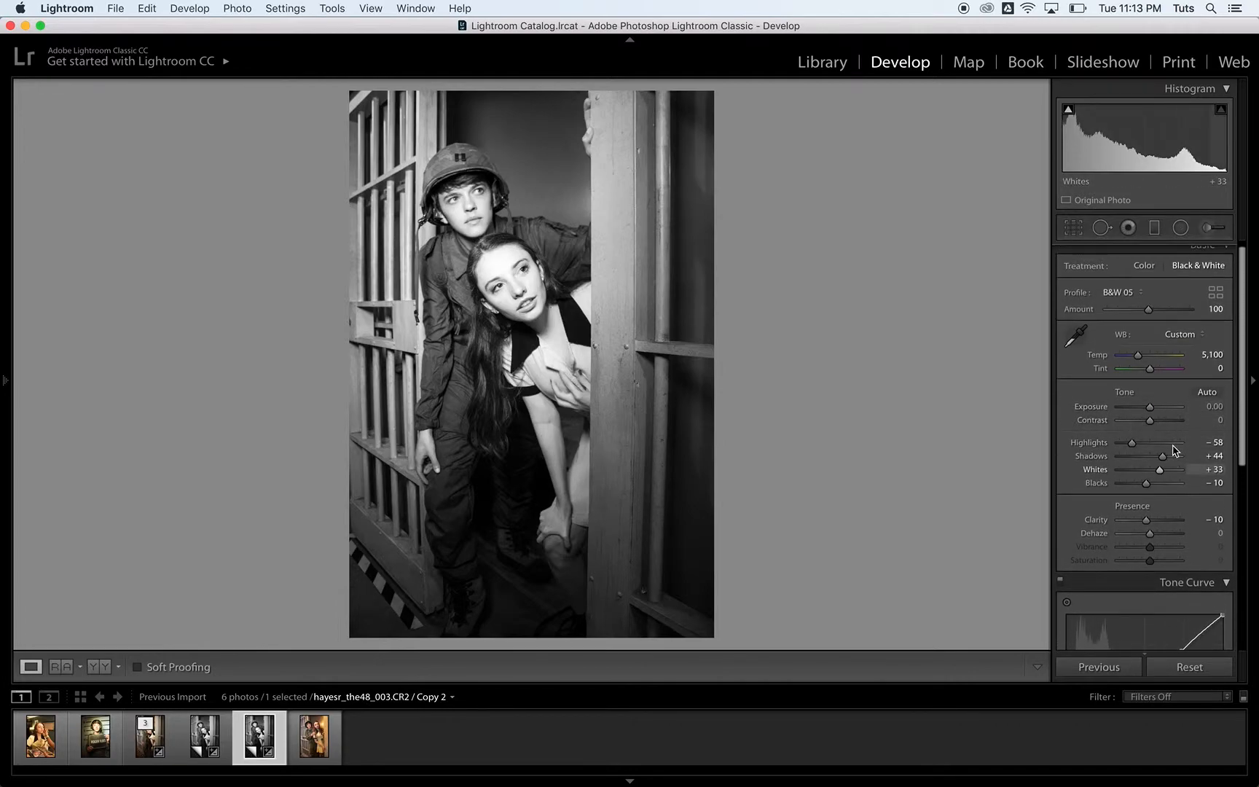
{"action": "left_click", "coordinate": [1150, 408]}
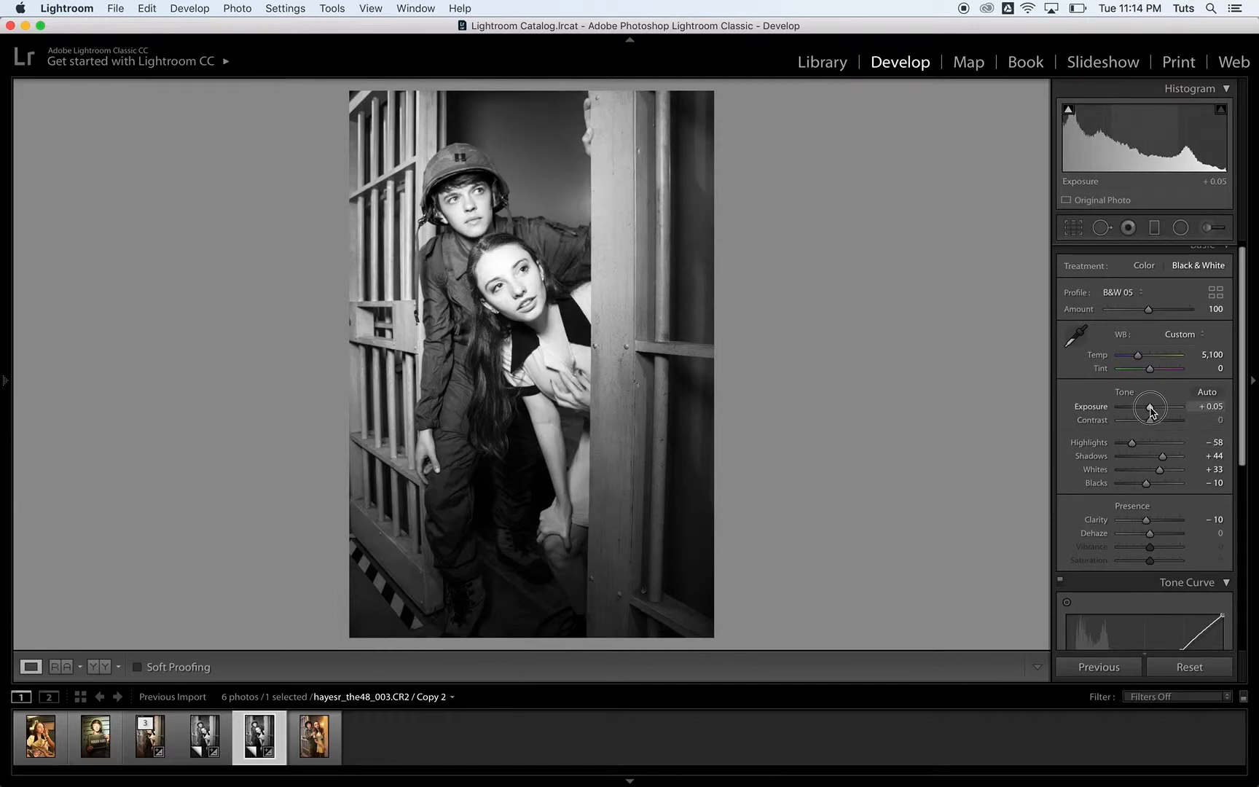
{"action": "left_click_drag", "start_coordinate": [1150, 409], "coordinate": [1148, 411]}
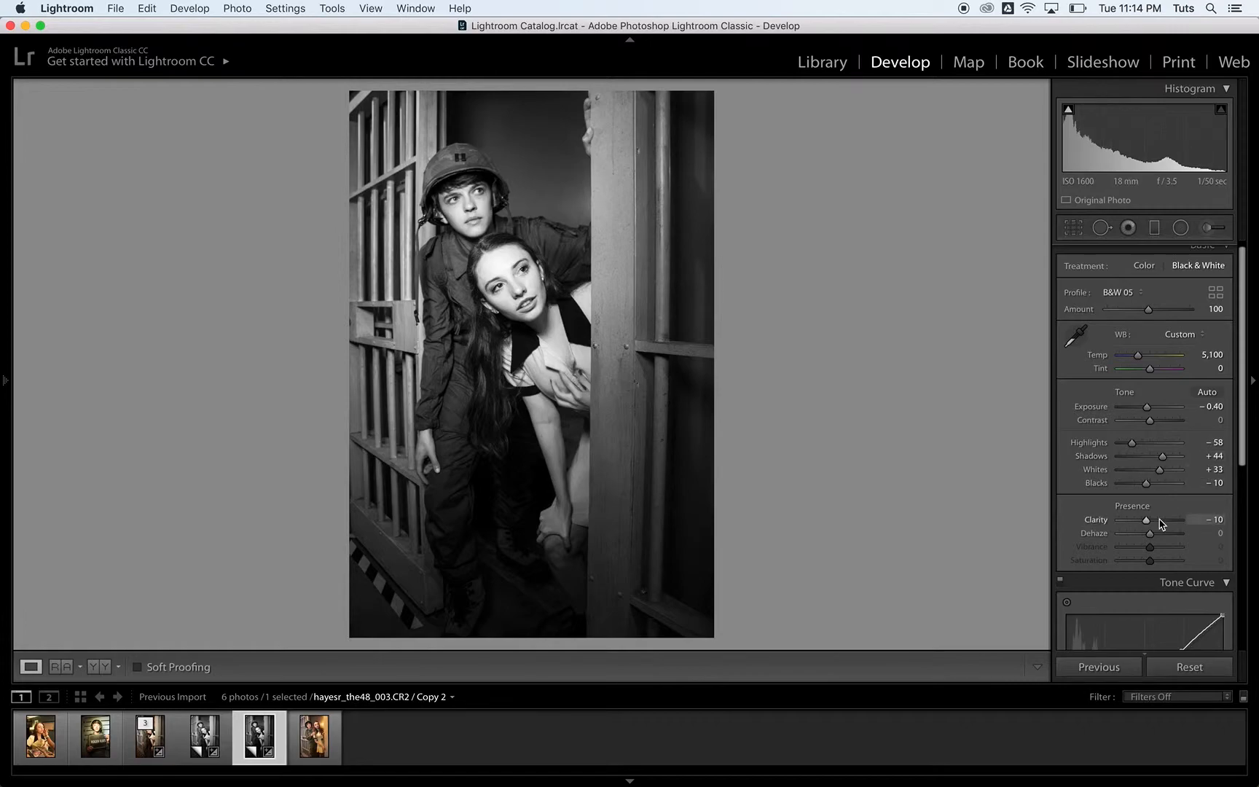
Open the Detail settings, centre the detail preview on the woman's eye, and enlarge her face in the main view.
{"action": "scroll", "coordinate": [1157, 520], "scroll_direction": "down", "scroll_amount": 5}
{"action": "scroll", "coordinate": [1161, 523], "scroll_direction": "down", "scroll_amount": 4}
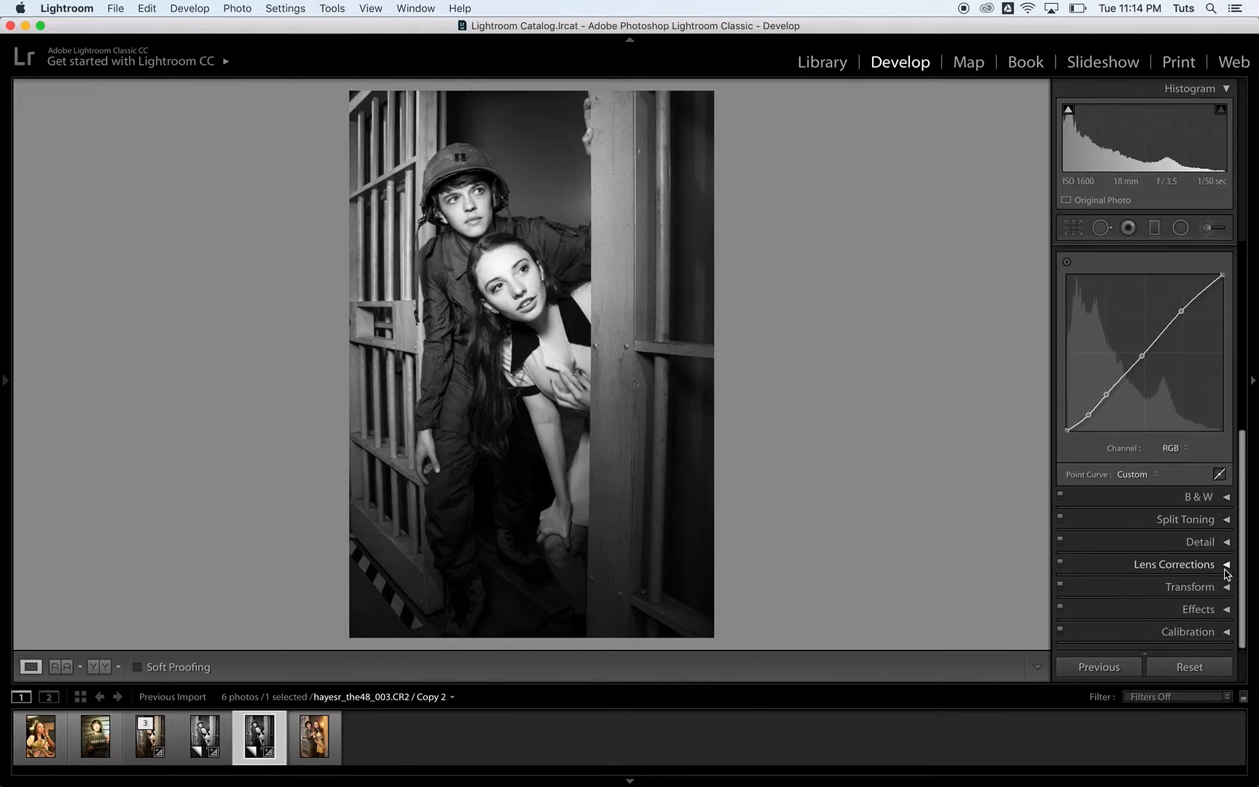
{"action": "left_click", "coordinate": [1227, 544]}
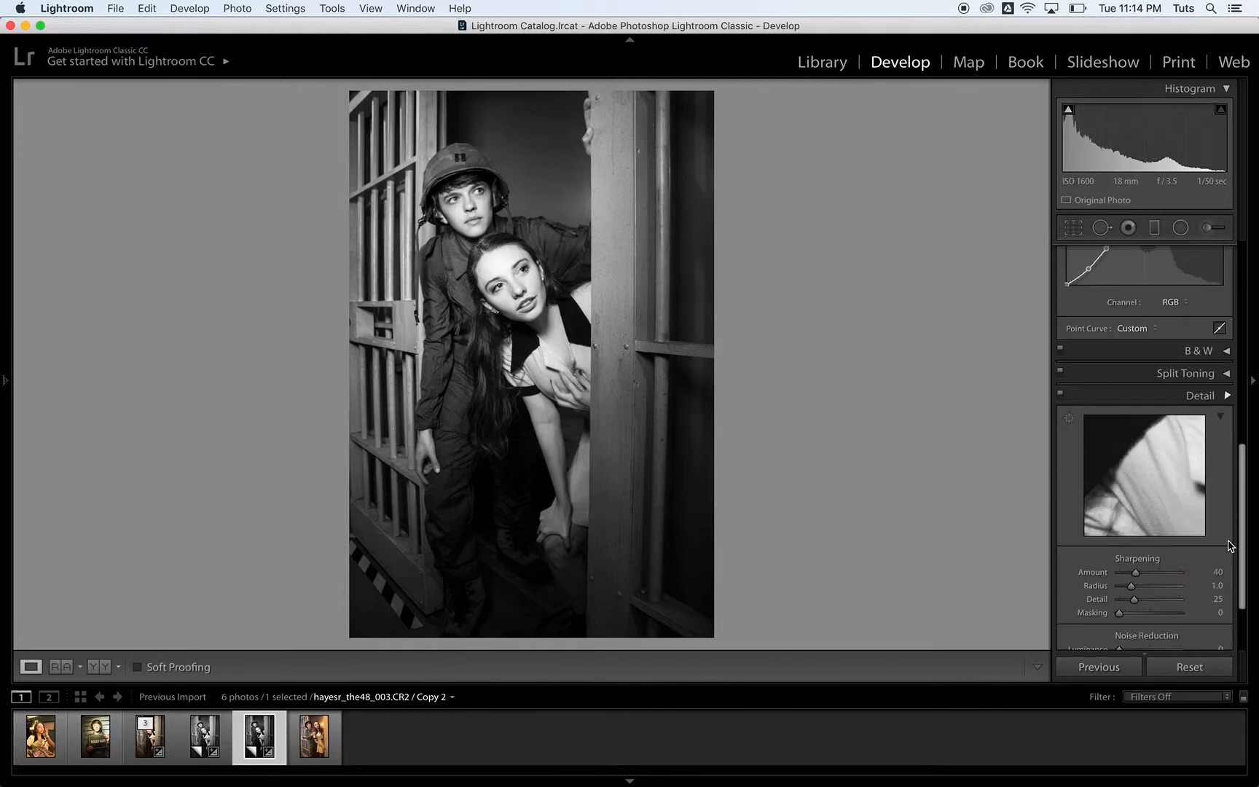
{"action": "left_click", "coordinate": [1150, 395]}
{"action": "left_click", "coordinate": [1150, 395]}
{"action": "left_click_drag", "start_coordinate": [1149, 382], "coordinate": [1181, 430]}
{"action": "left_click_drag", "start_coordinate": [1144, 365], "coordinate": [1110, 418]}
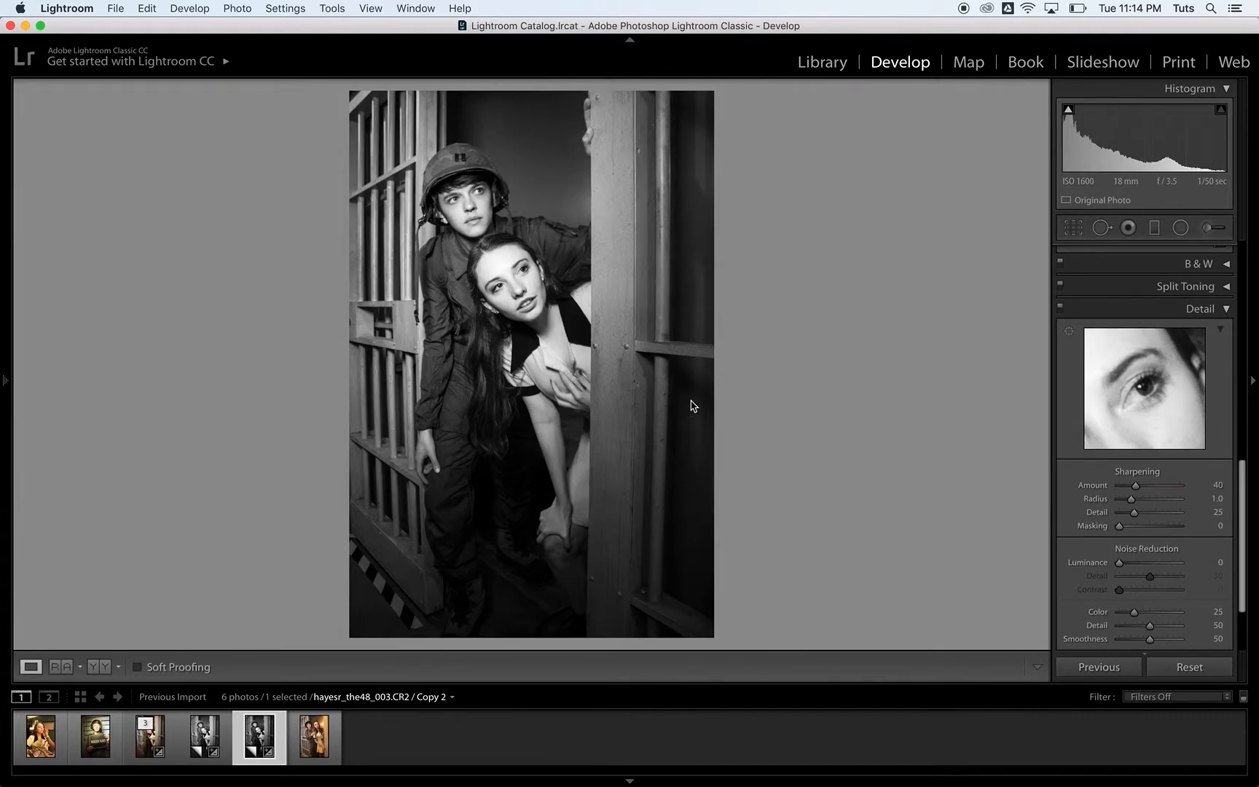
{"action": "left_click", "coordinate": [522, 302]}
{"action": "left_click_drag", "start_coordinate": [542, 220], "coordinate": [569, 279]}
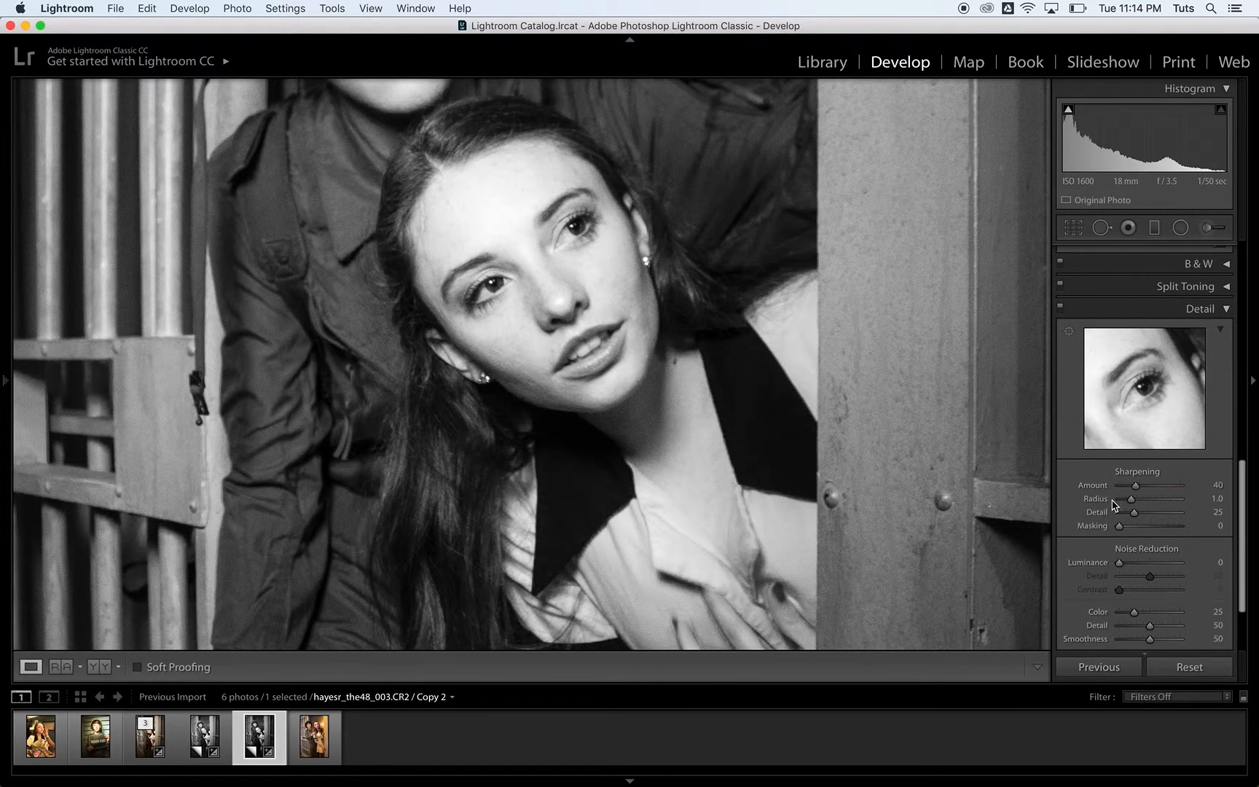
Try a stronger sharpening Radius of 2.3 using the grayscale edge preview, and settle on 1.4.
{"action": "key", "text": "alt"}
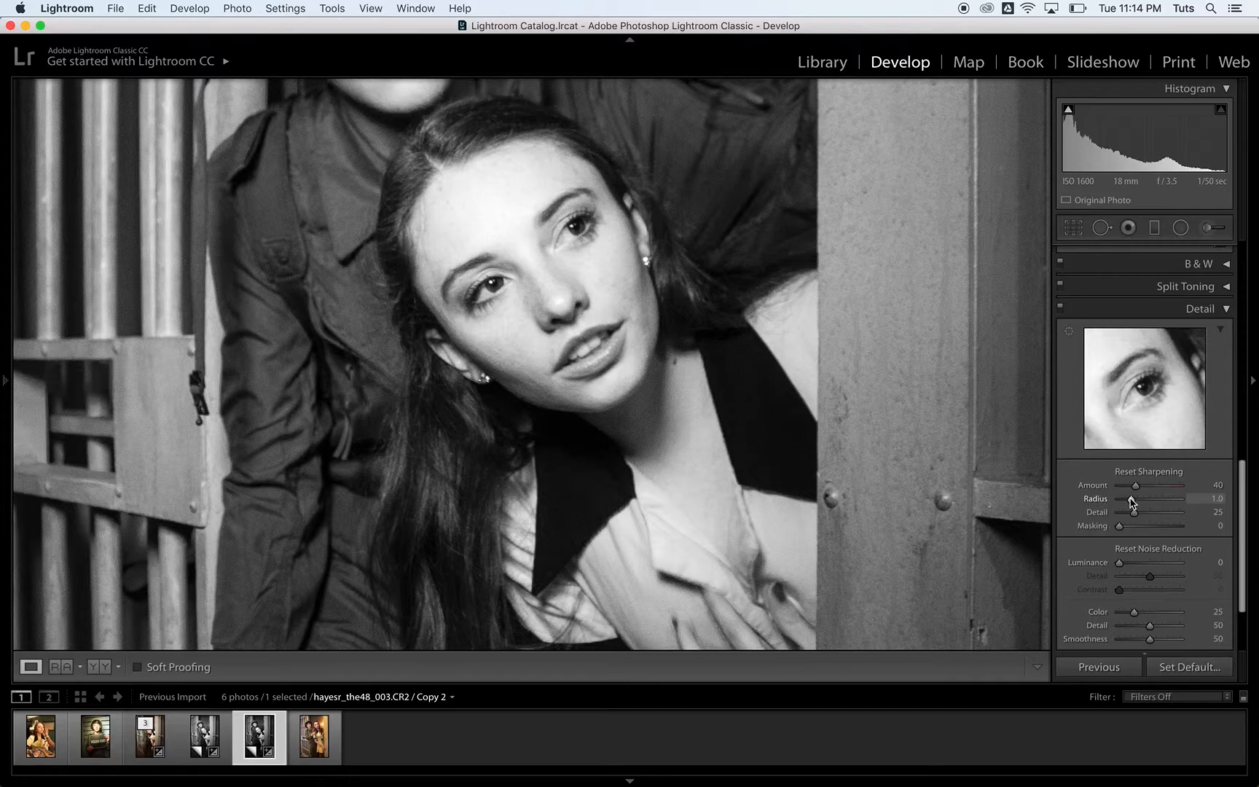
{"action": "left_click", "coordinate": [1132, 500], "text": "alt"}
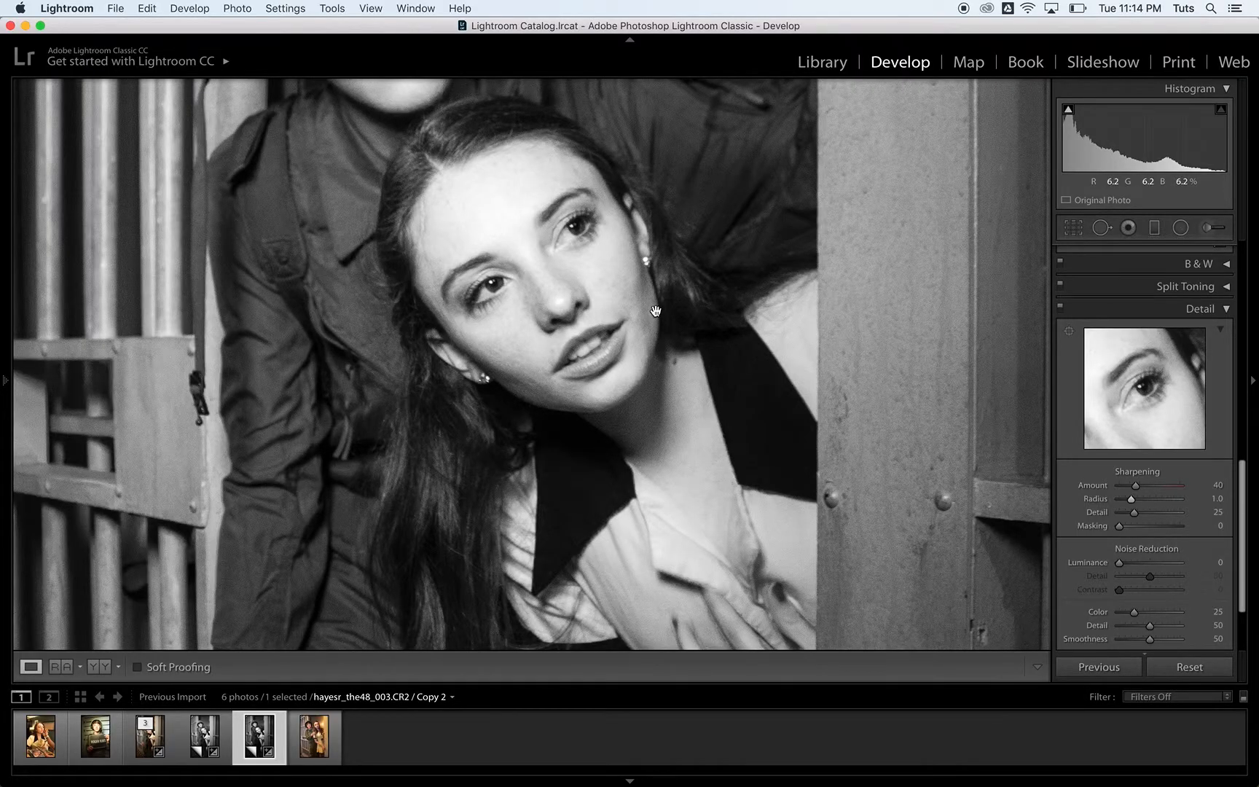
{"action": "key", "text": "alt"}
{"action": "left_click_drag", "start_coordinate": [1132, 501], "coordinate": [1164, 501]}
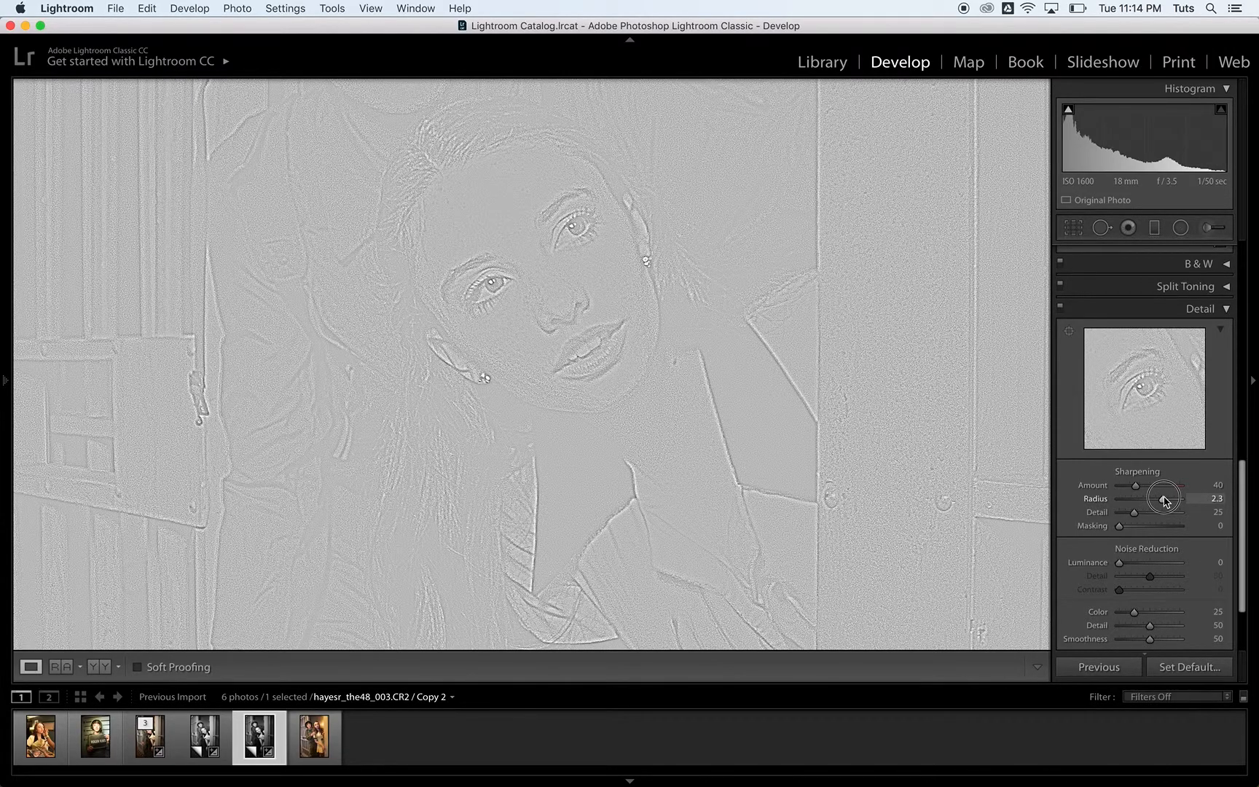
{"action": "left_click_drag", "start_coordinate": [1164, 502], "coordinate": [1144, 500]}
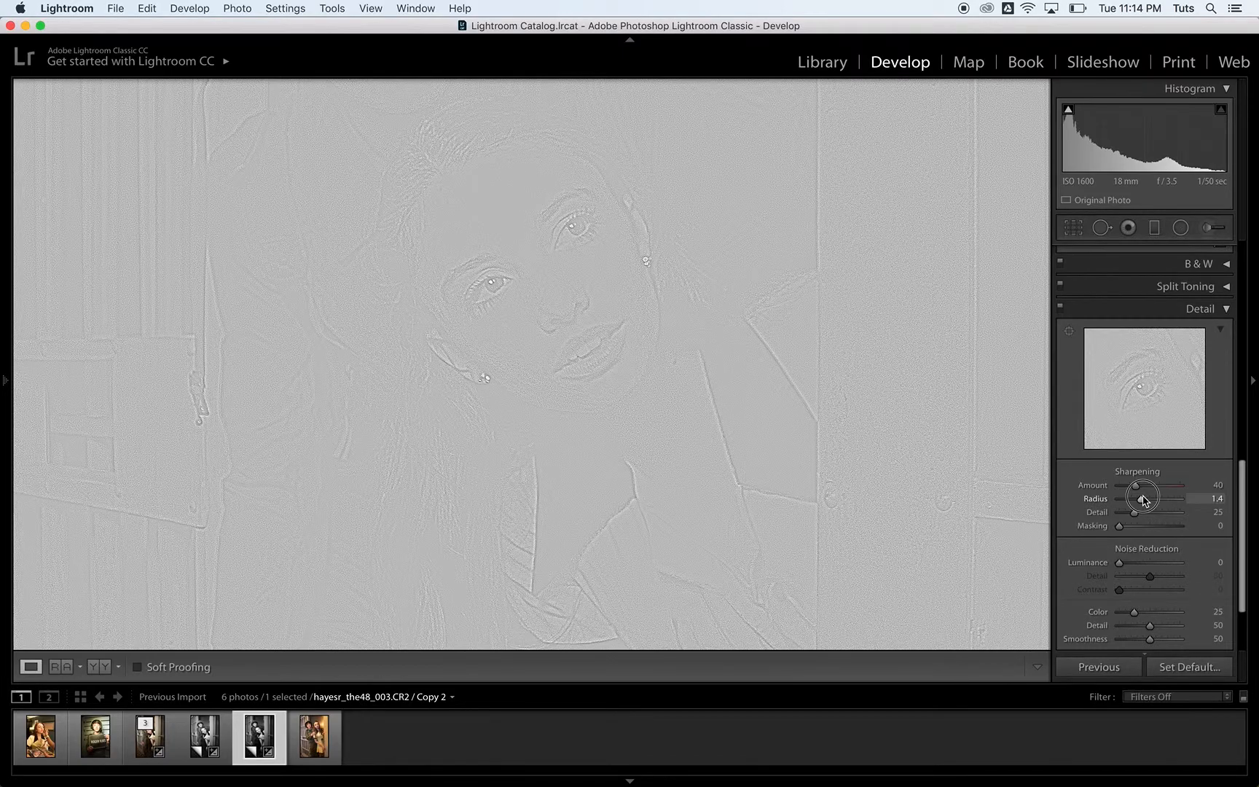
{"action": "left_click_drag", "start_coordinate": [1144, 500], "coordinate": [1144, 499]}
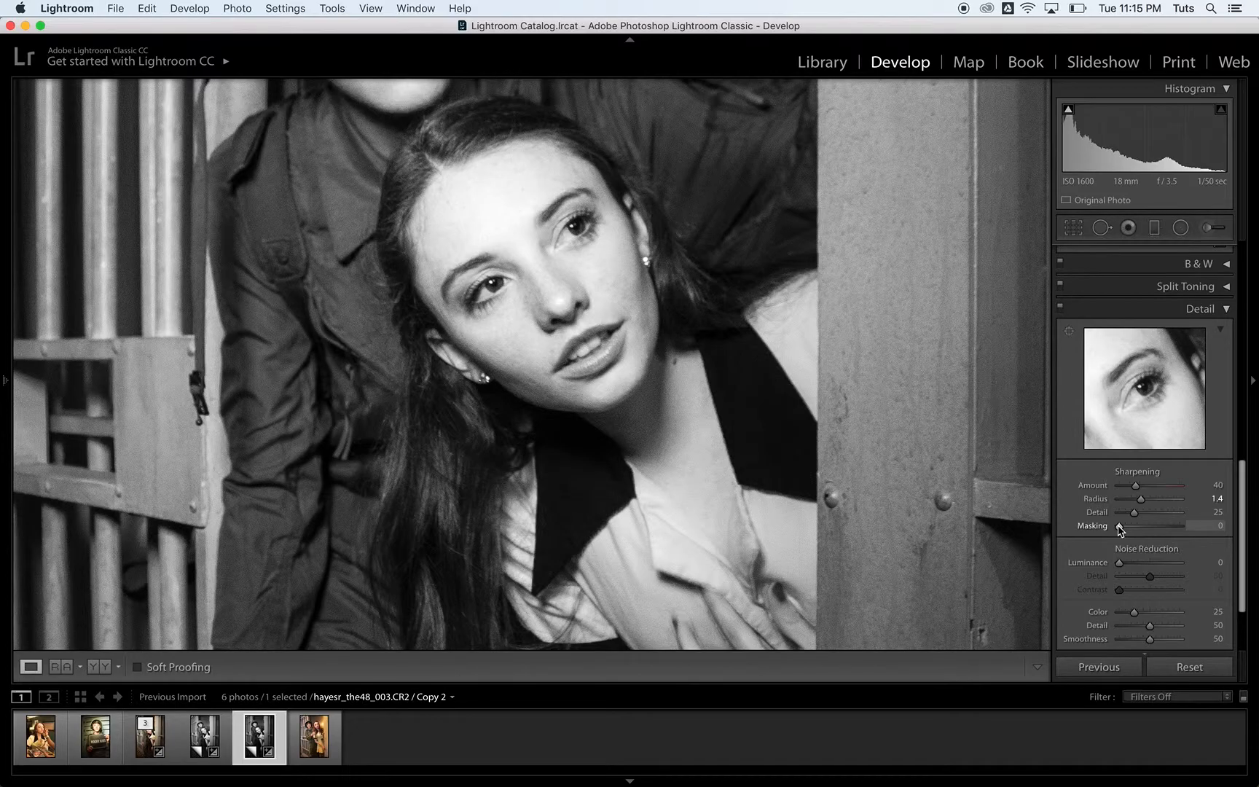
Set the sharpening Masking to 80 using the mask preview and the Amount to 60, and collapse the Detail settings.
{"action": "left_click_drag", "start_coordinate": [1120, 525], "coordinate": [1145, 527]}
{"action": "left_click_drag", "start_coordinate": [1145, 526], "coordinate": [1168, 528]}
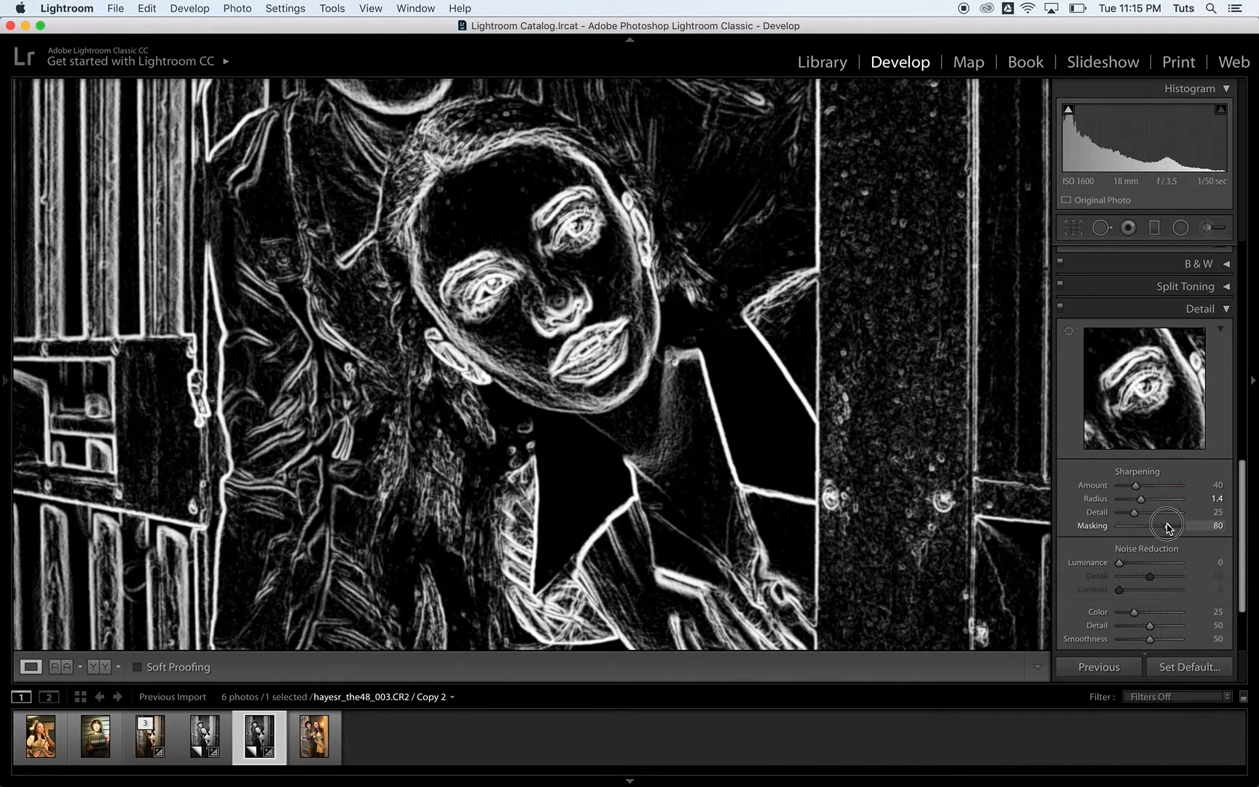
{"action": "left_click_drag", "start_coordinate": [1169, 526], "coordinate": [1147, 489]}
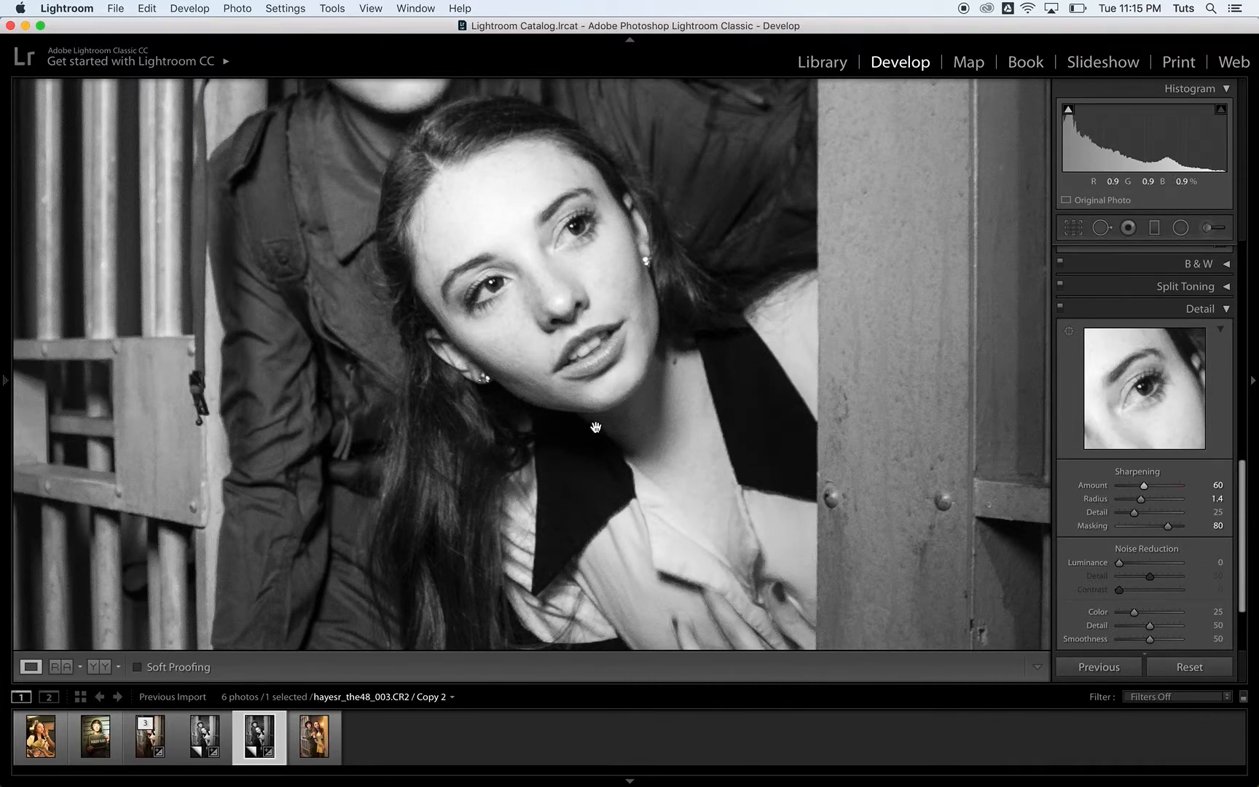
{"action": "left_click", "coordinate": [1228, 309]}
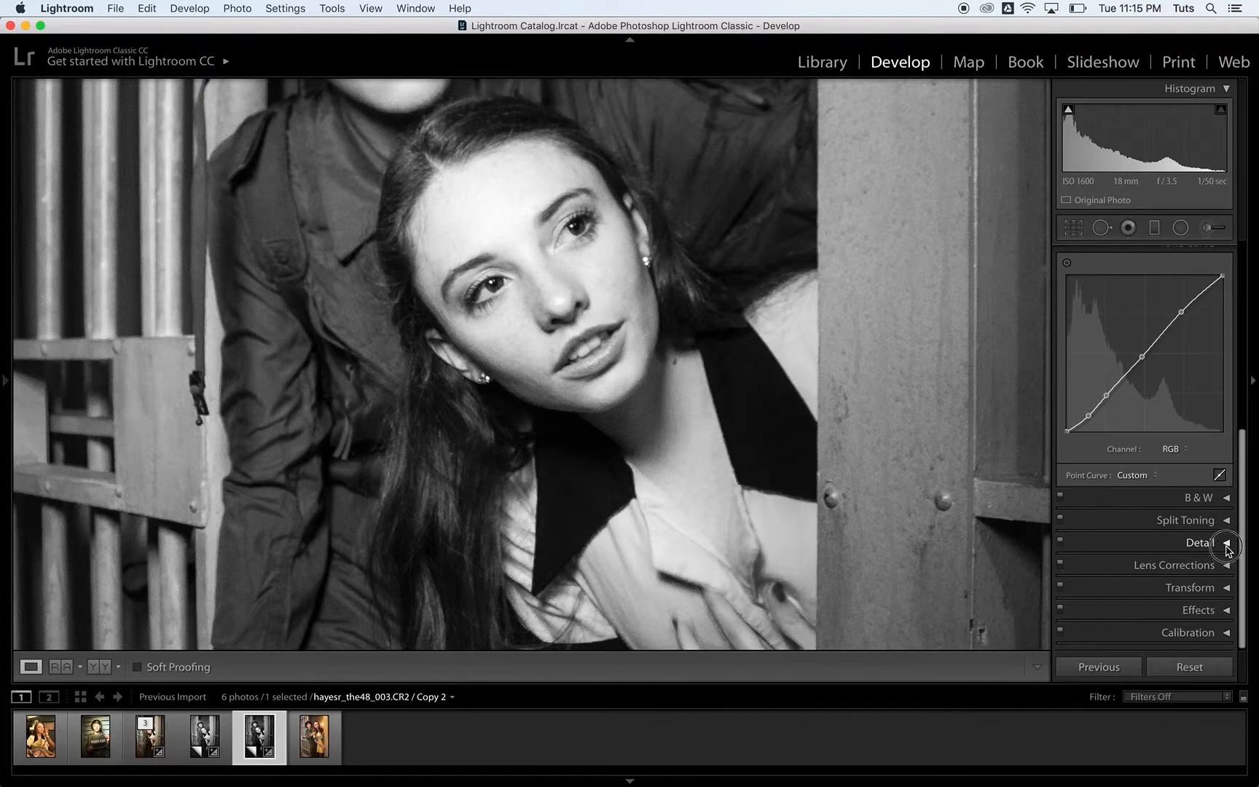
{"action": "left_click", "coordinate": [1228, 547]}
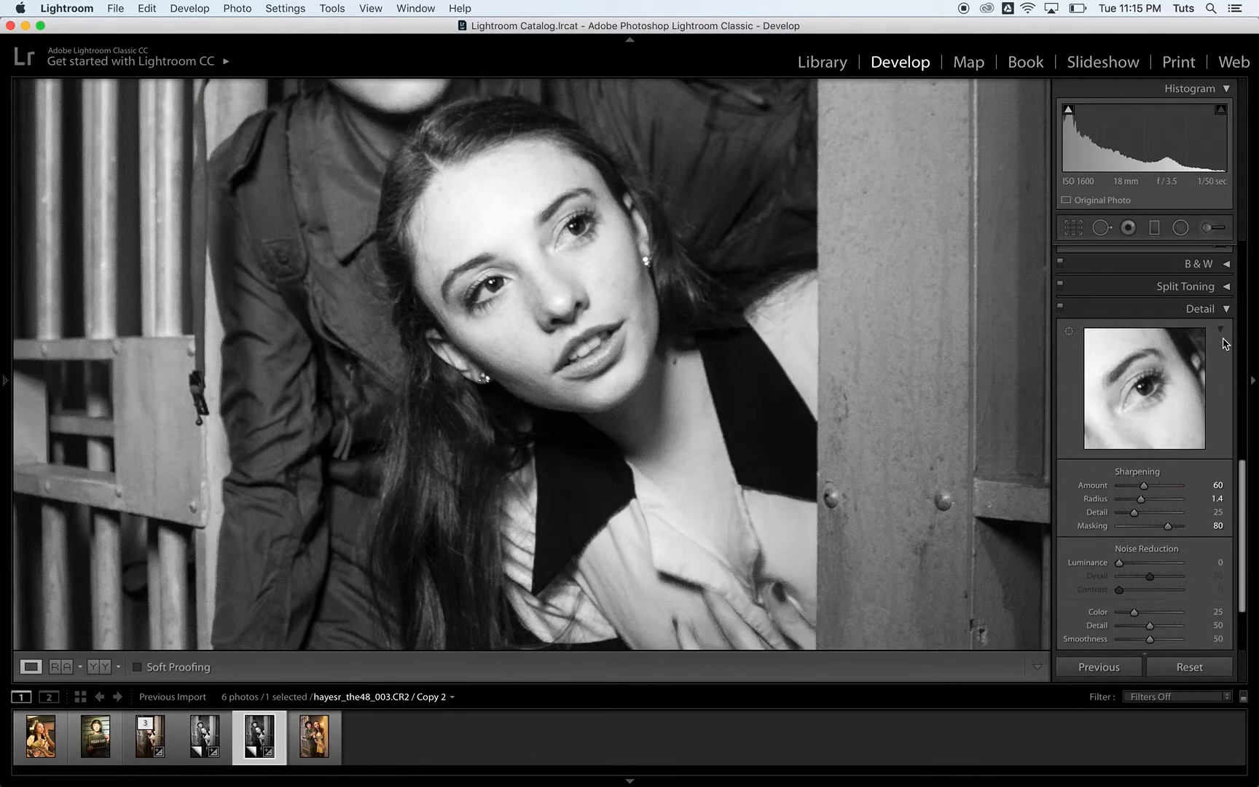
{"action": "left_click", "coordinate": [1226, 309]}
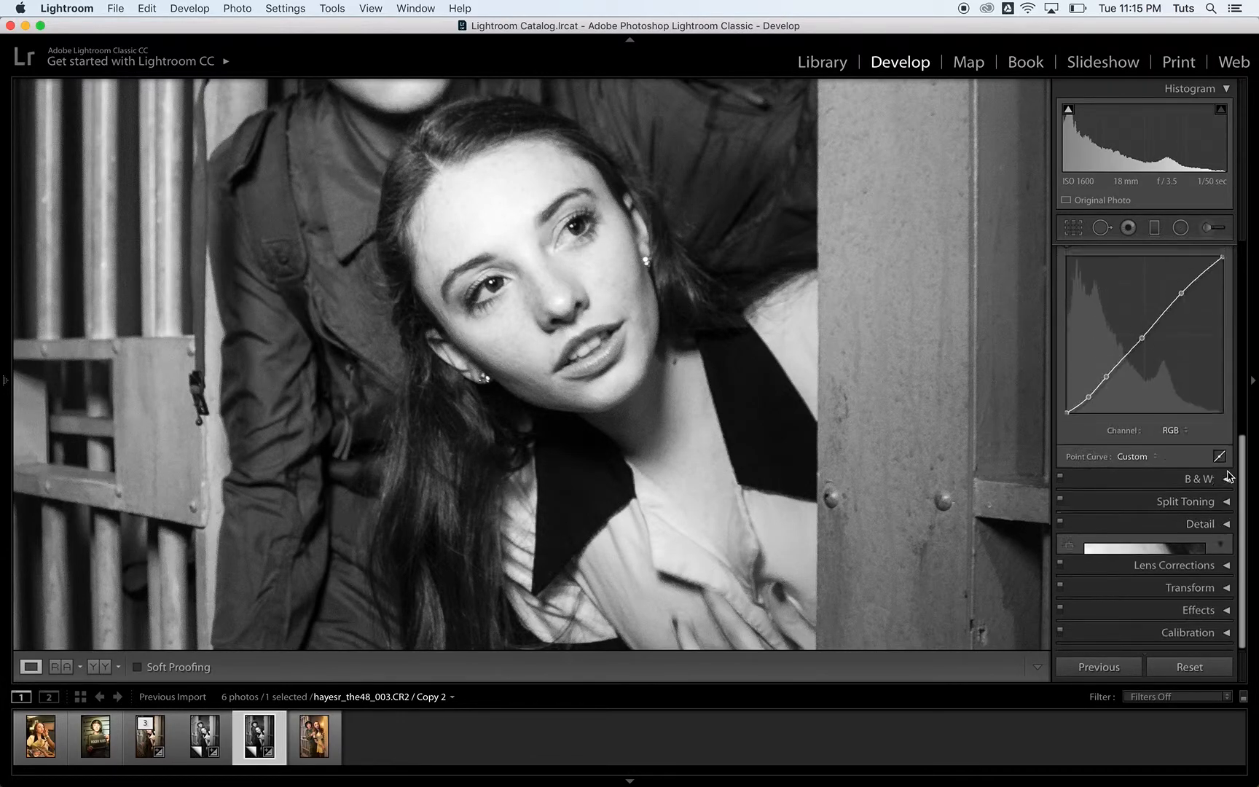
Add a Highlight Priority post-crop vignette with Amount -30 and check its effect on the photo up close.
{"action": "left_click", "coordinate": [1226, 611]}
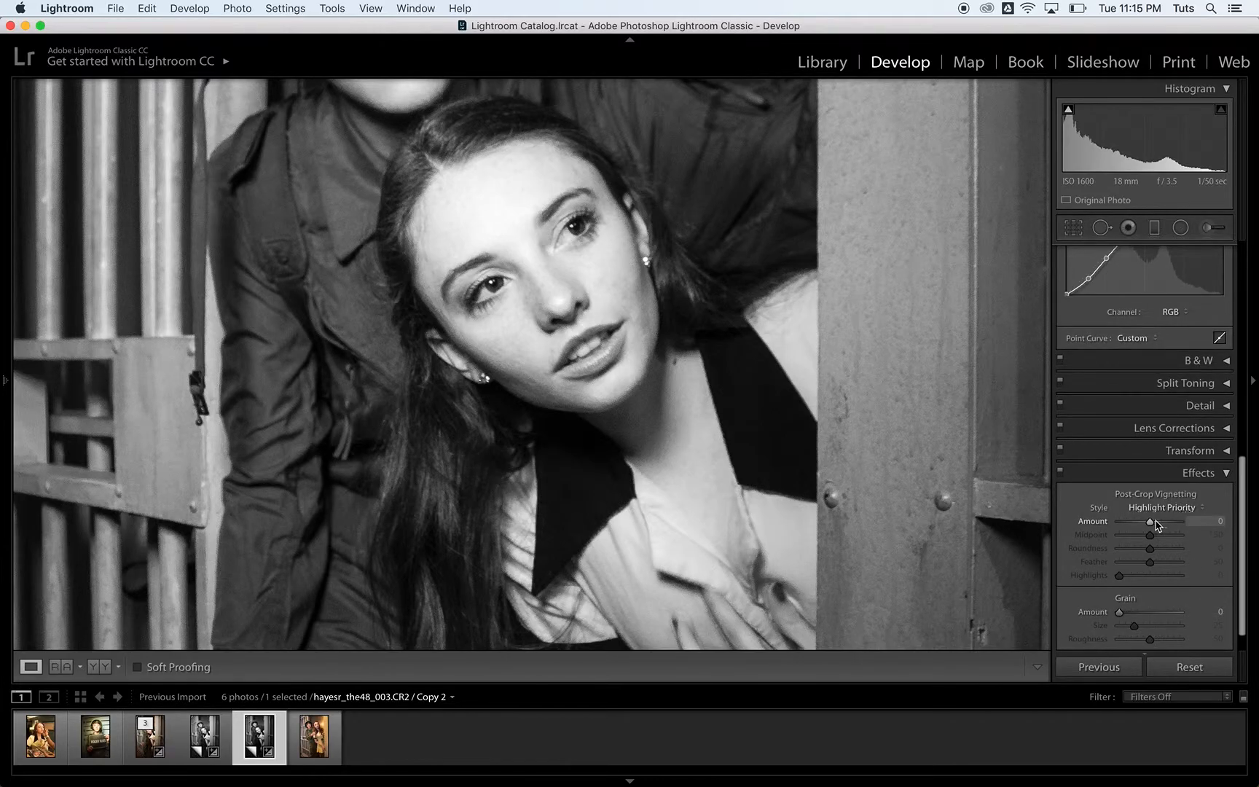
{"action": "left_click", "coordinate": [658, 443]}
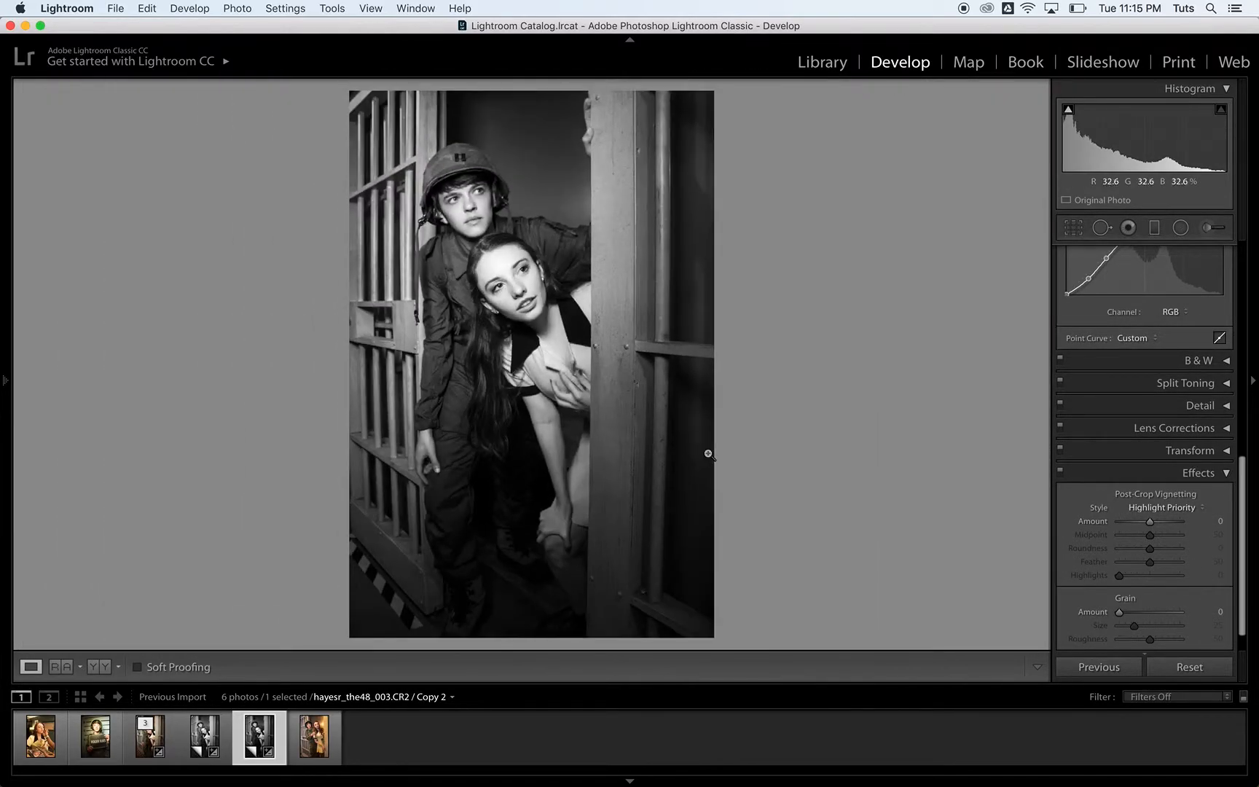
{"action": "left_click", "coordinate": [1150, 521]}
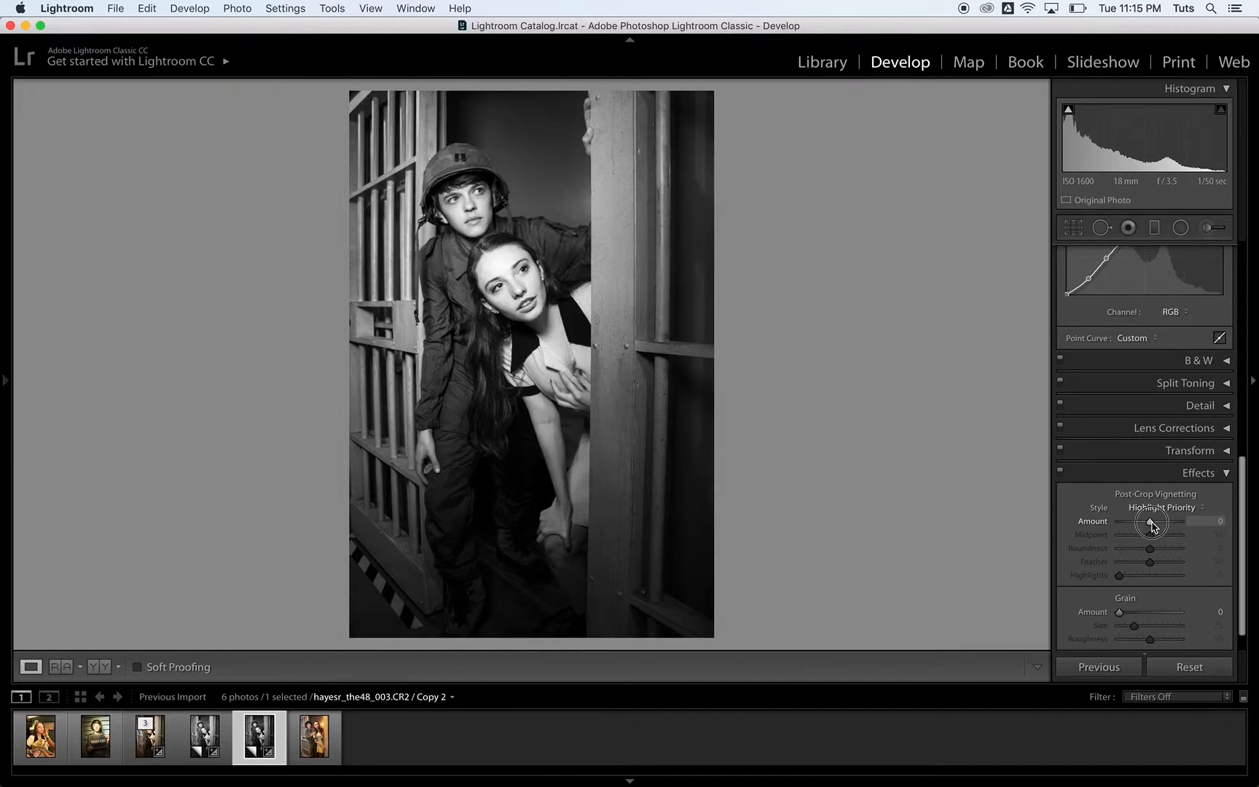
{"action": "left_click_drag", "start_coordinate": [1152, 524], "coordinate": [1142, 526]}
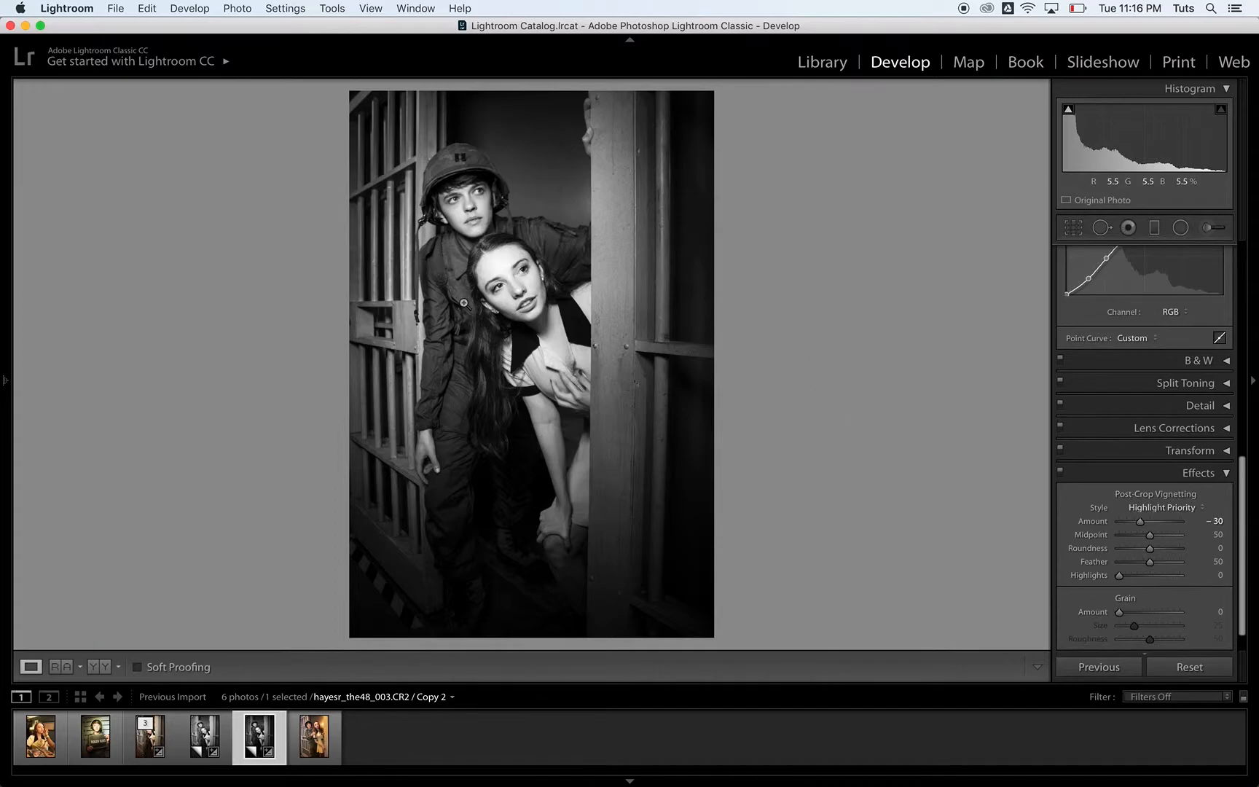
{"action": "left_click", "coordinate": [474, 295]}
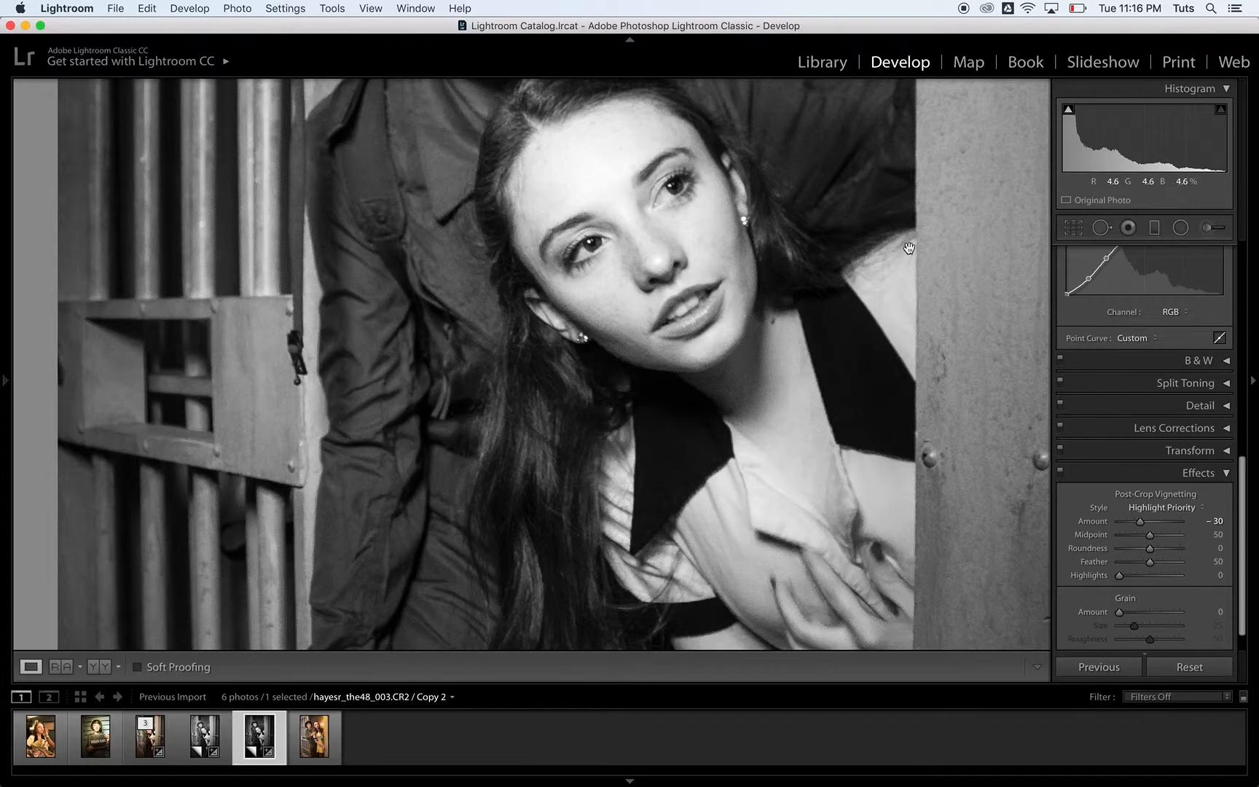
{"action": "left_click", "coordinate": [752, 416]}
{"action": "left_click", "coordinate": [1227, 473]}
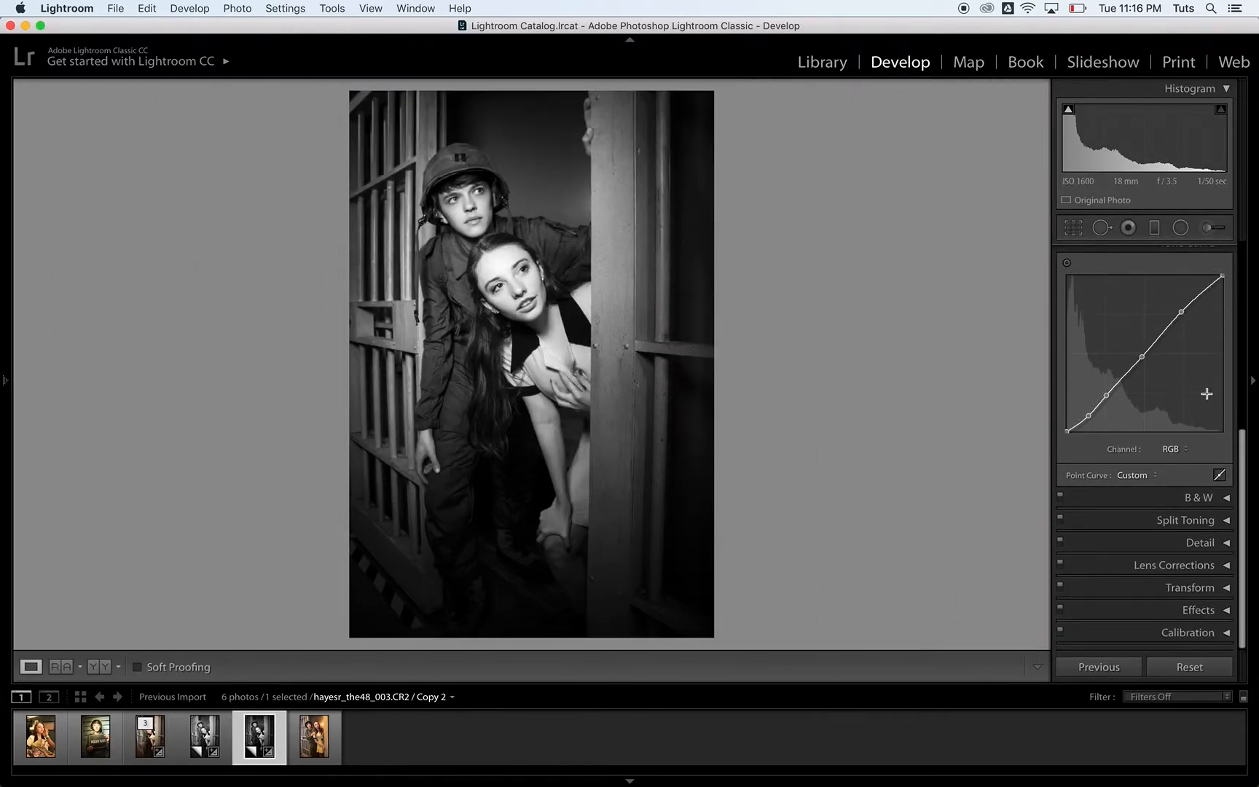
Collapse the Tone Curve settings and start a crop of the photo with the 4 x 5 / 8 x 10 aspect ratio.
{"action": "scroll", "coordinate": [1188, 346], "scroll_direction": "up", "scroll_amount": 5}
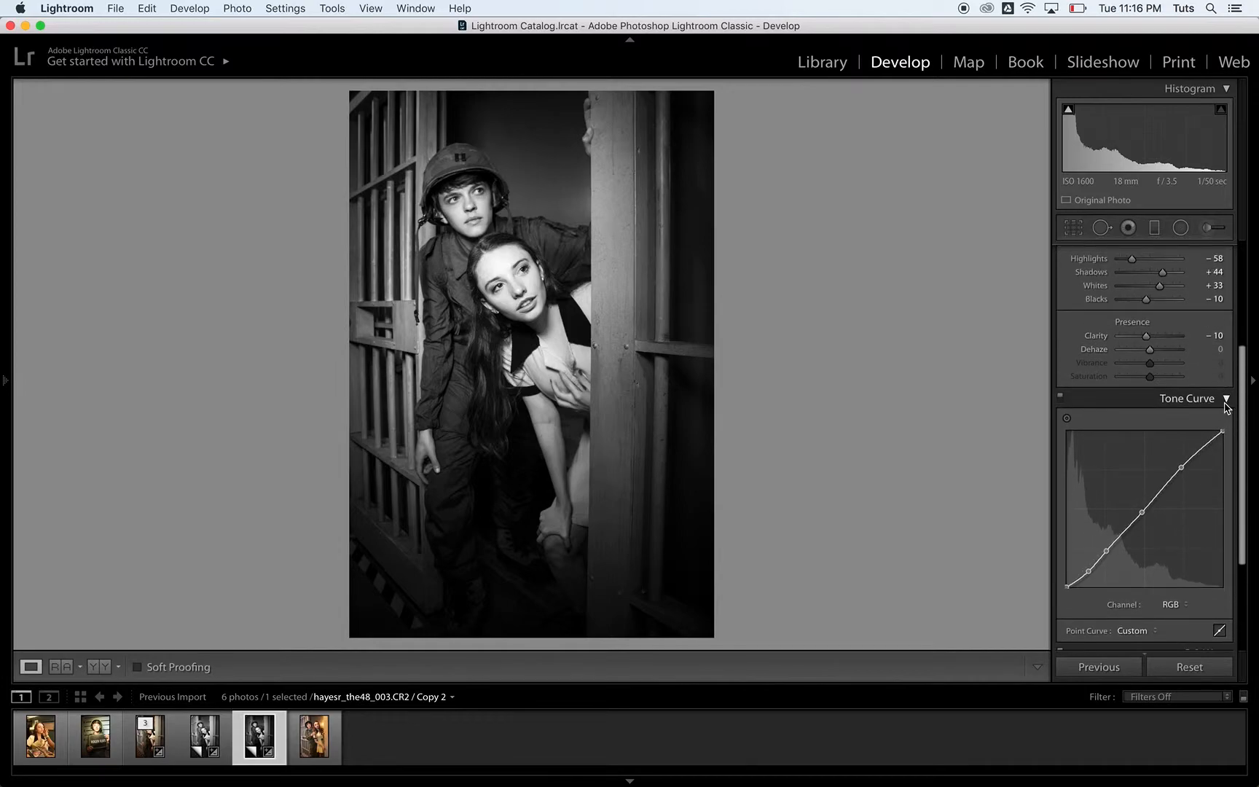
{"action": "left_click", "coordinate": [1226, 400]}
{"action": "scroll", "coordinate": [1225, 406], "scroll_direction": "up", "scroll_amount": 5}
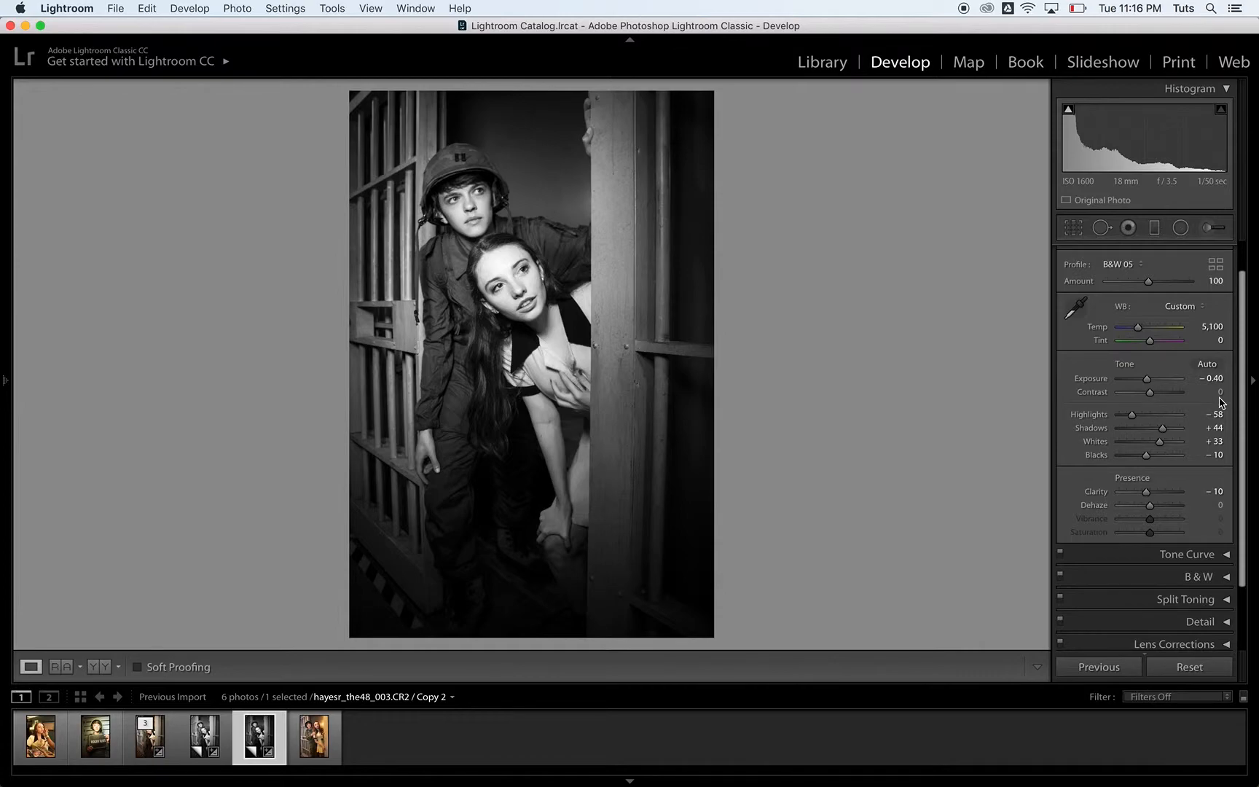
{"action": "left_click", "coordinate": [1077, 234]}
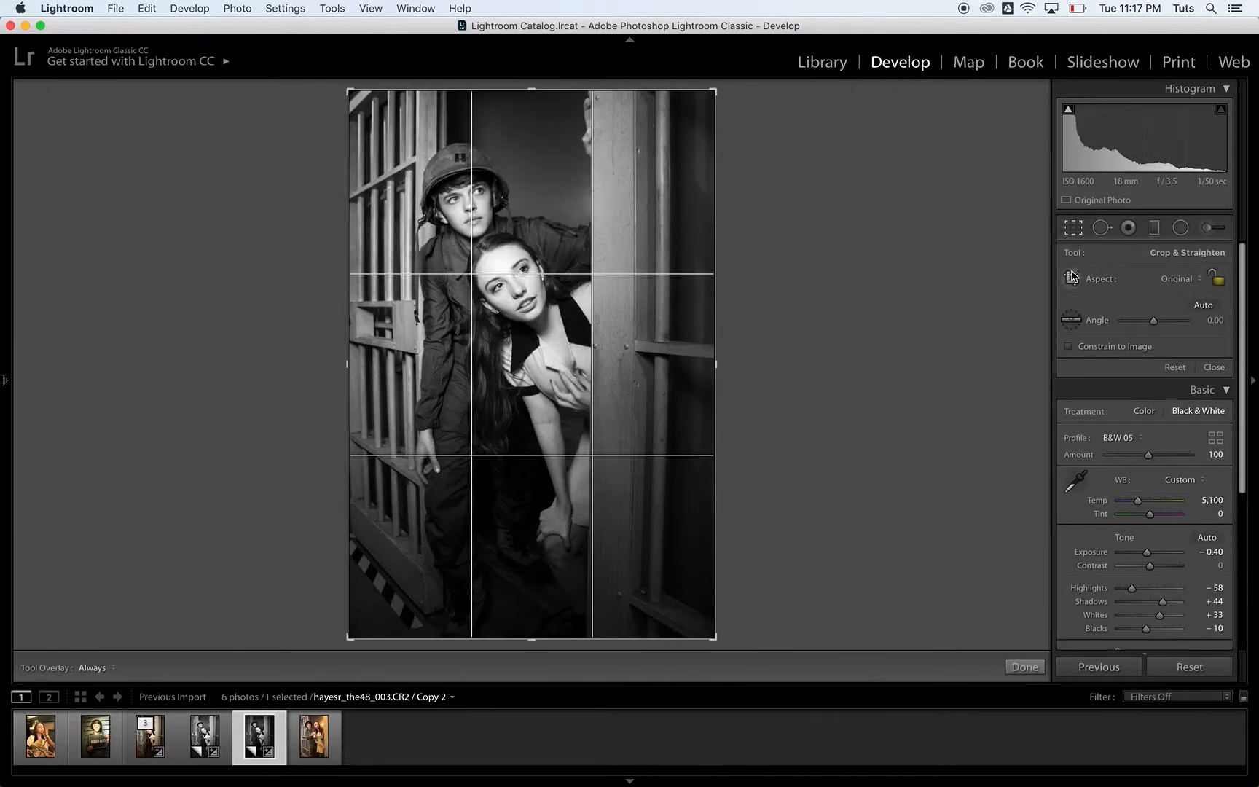
{"action": "left_click", "coordinate": [1177, 279]}
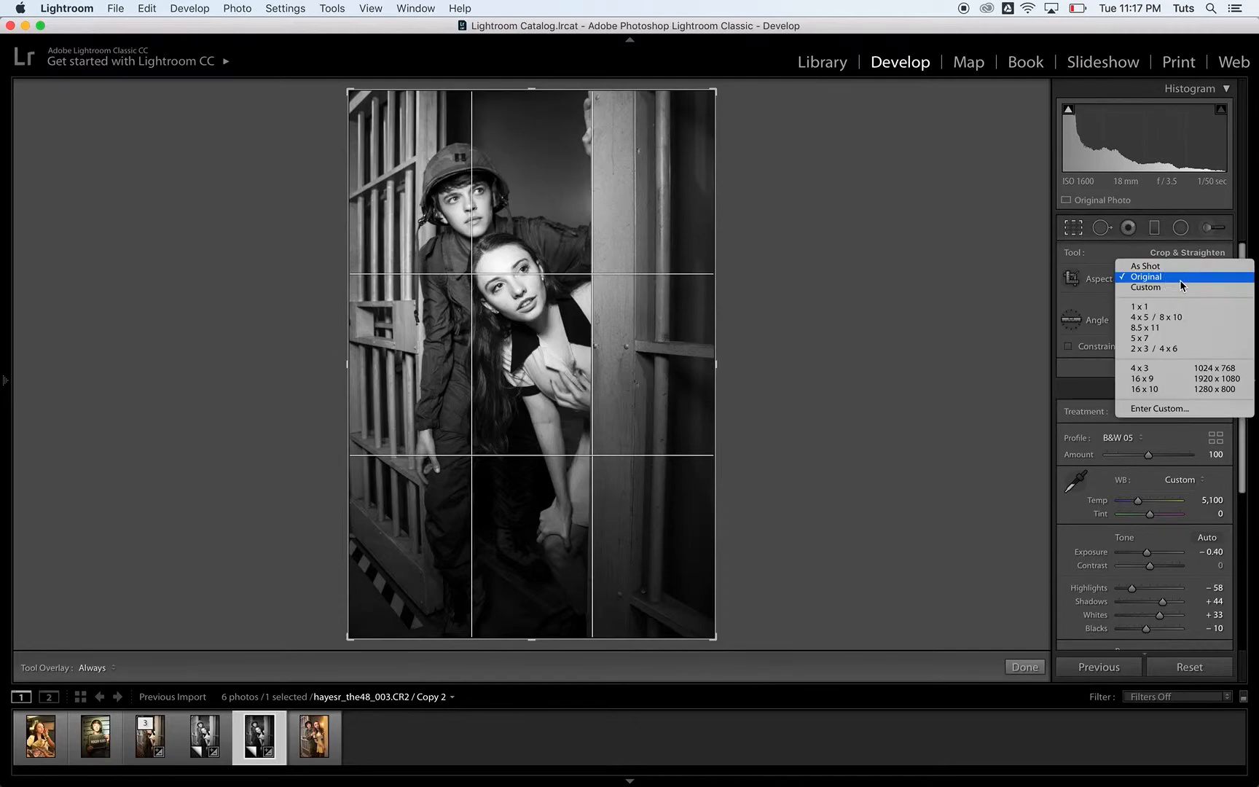
{"action": "left_click", "coordinate": [1171, 318]}
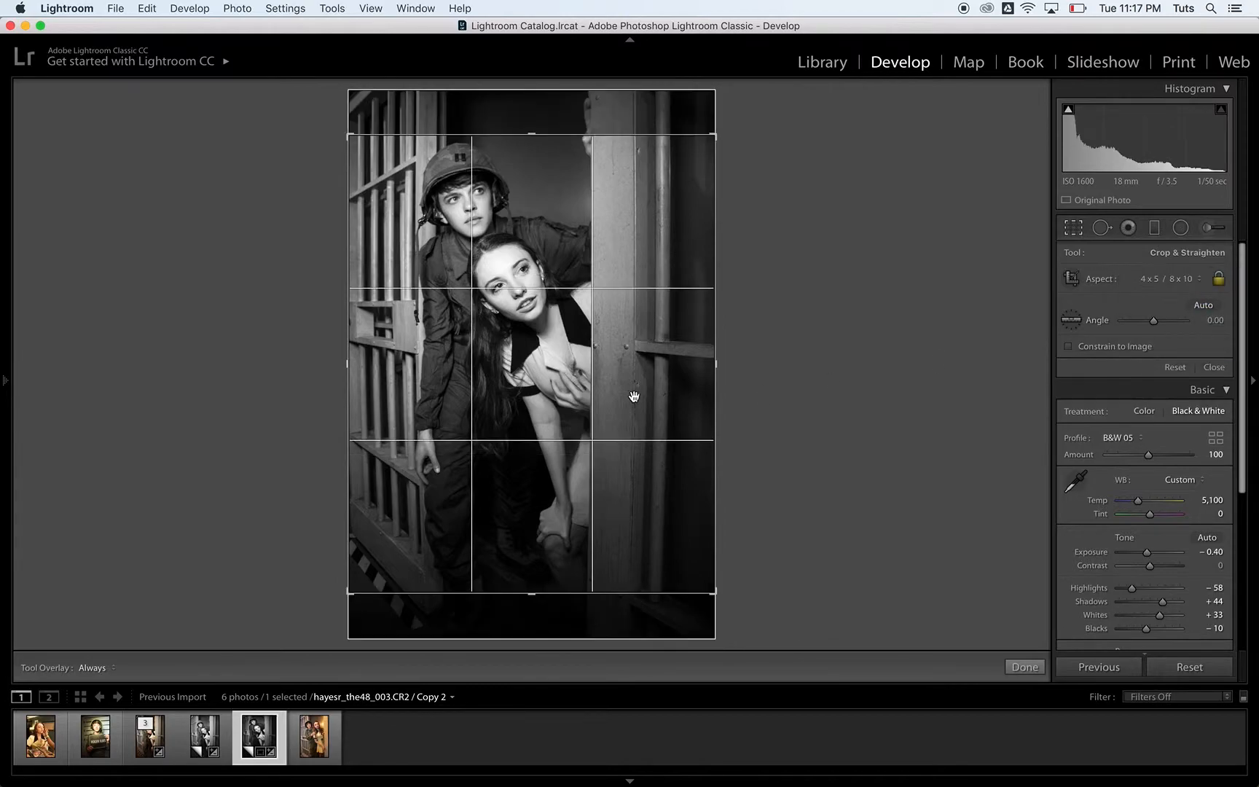
Tighten and reposition the crop around the two people, apply it, and show the before view for comparison.
{"action": "mouse_move", "coordinate": [530, 310]}
{"action": "left_mouse_down"}
{"action": "mouse_move", "coordinate": [529, 333]}
{"action": "mouse_move", "coordinate": [530, 318]}
{"action": "left_mouse_up"}
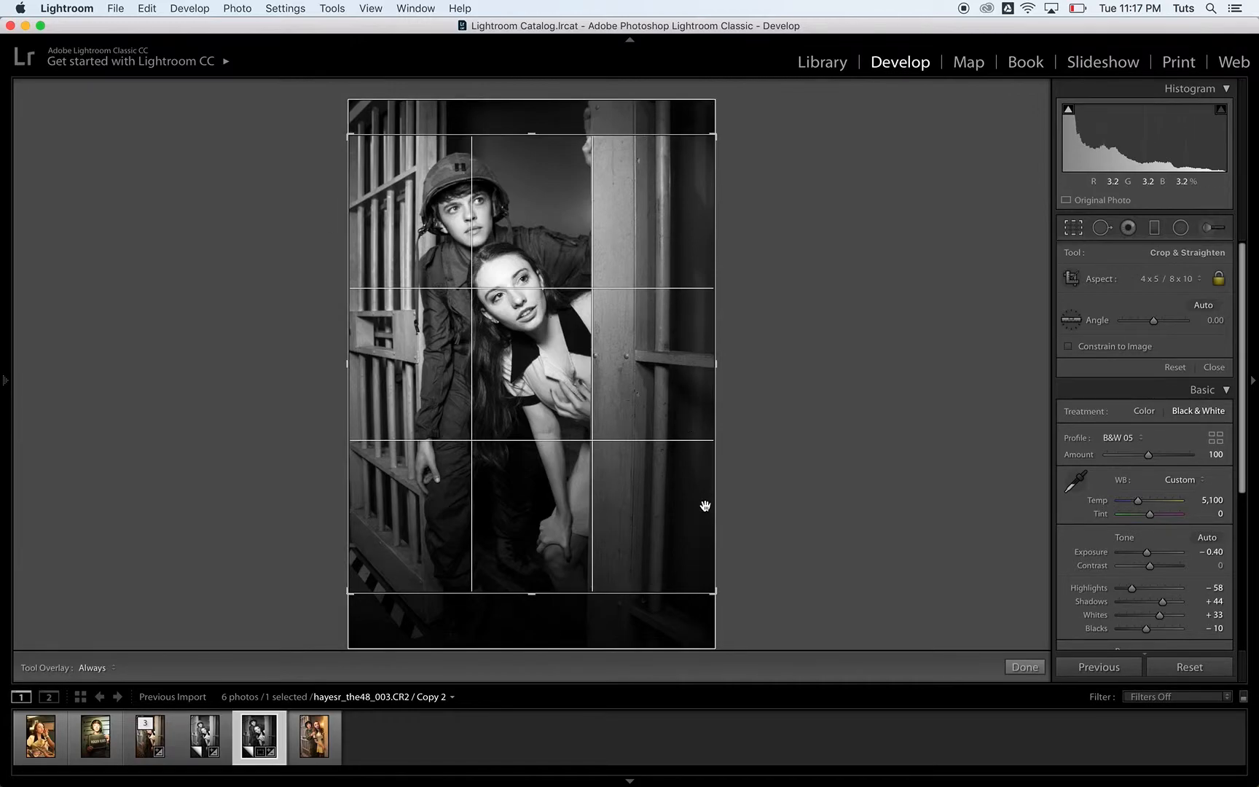
{"action": "left_click_drag", "start_coordinate": [717, 593], "coordinate": [685, 573]}
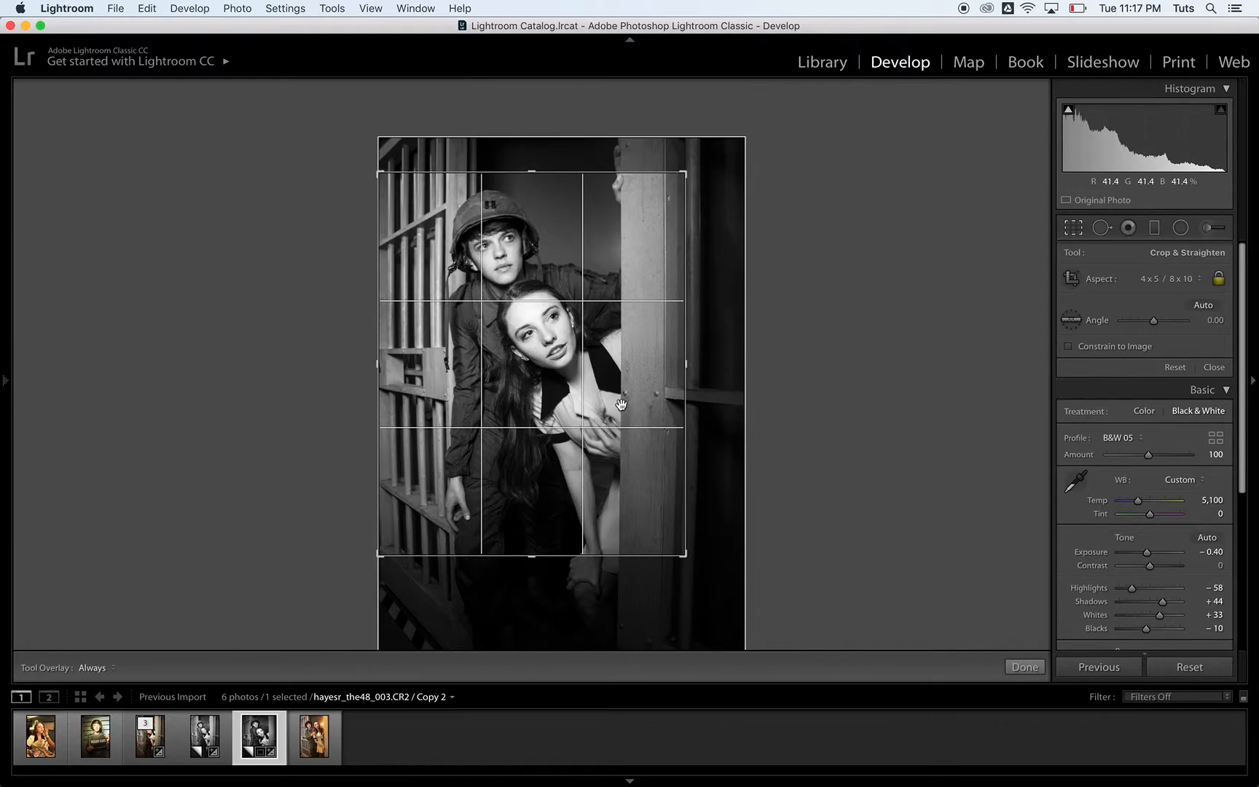
{"action": "mouse_move", "coordinate": [571, 371]}
{"action": "left_mouse_down"}
{"action": "mouse_move", "coordinate": [571, 338]}
{"action": "mouse_move", "coordinate": [572, 355]}
{"action": "left_mouse_up"}
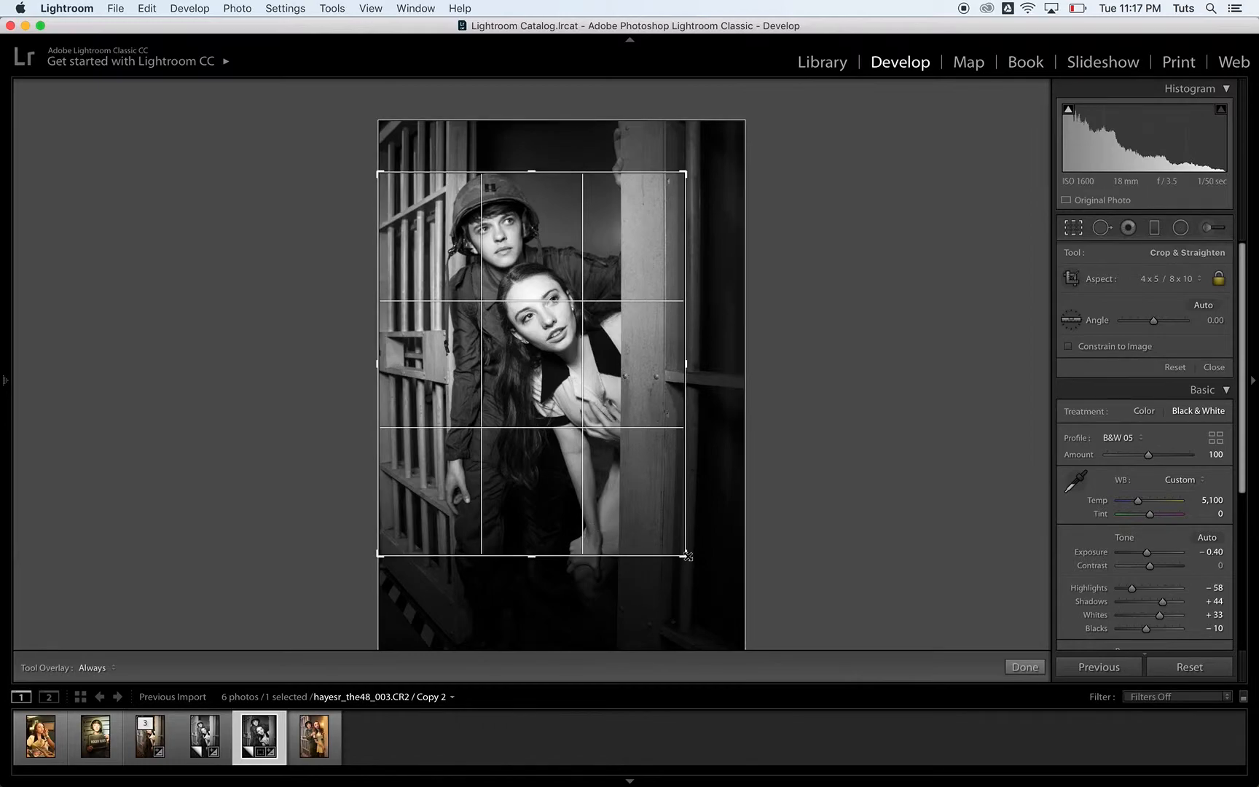
{"action": "left_click_drag", "start_coordinate": [685, 555], "coordinate": [690, 560]}
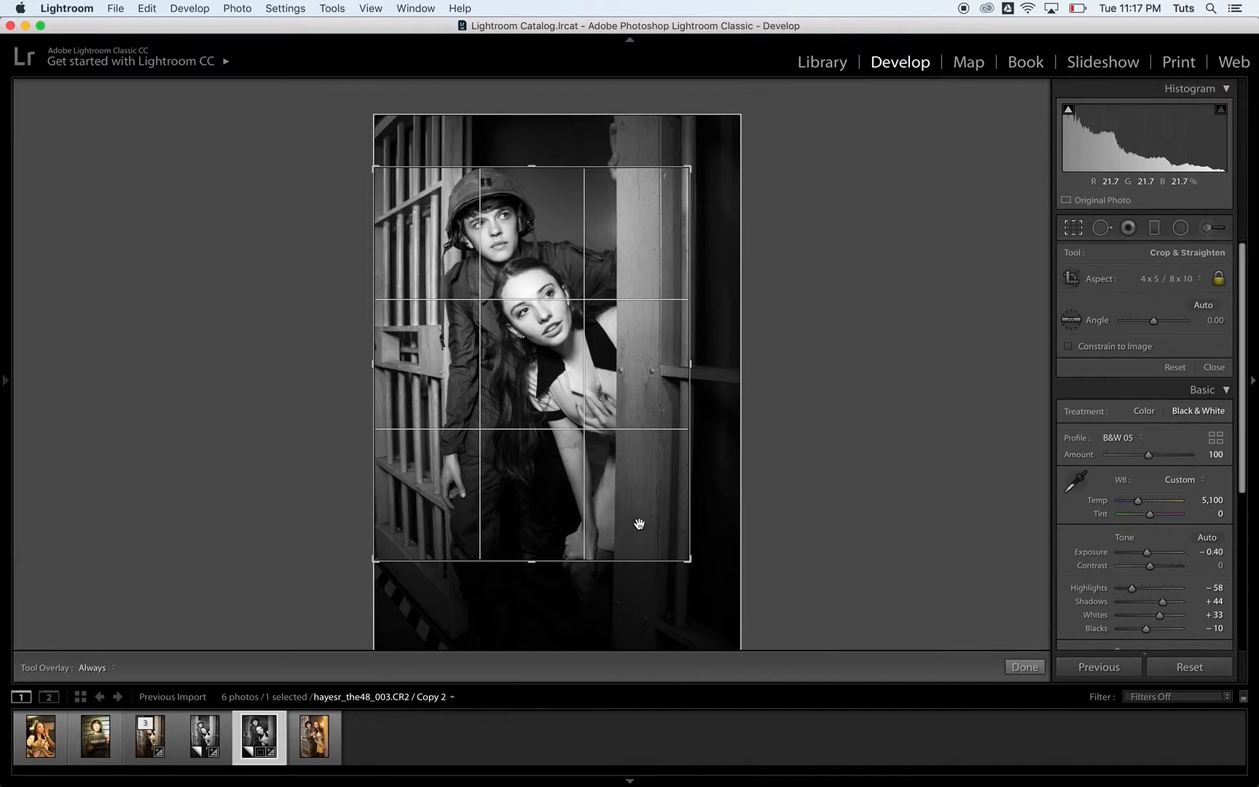
{"action": "key", "text": "Return"}
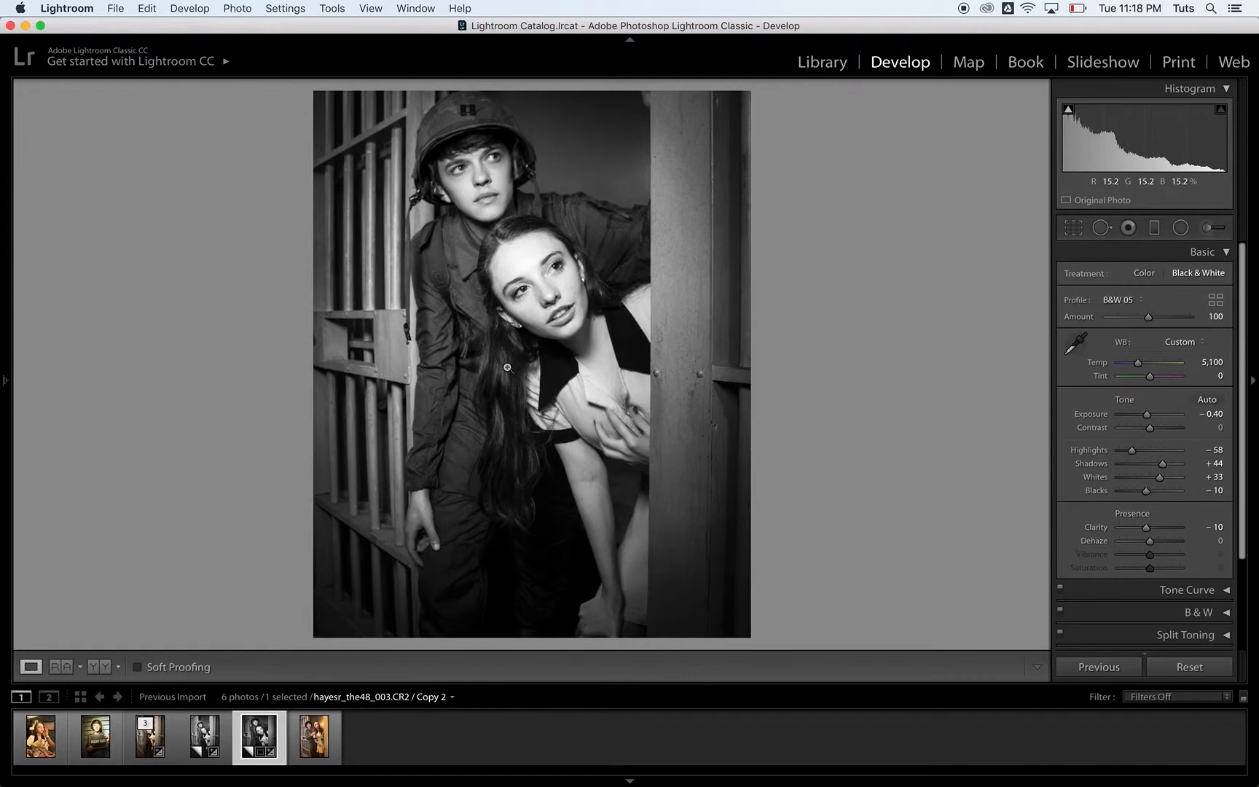
{"action": "key", "text": "backslash"}
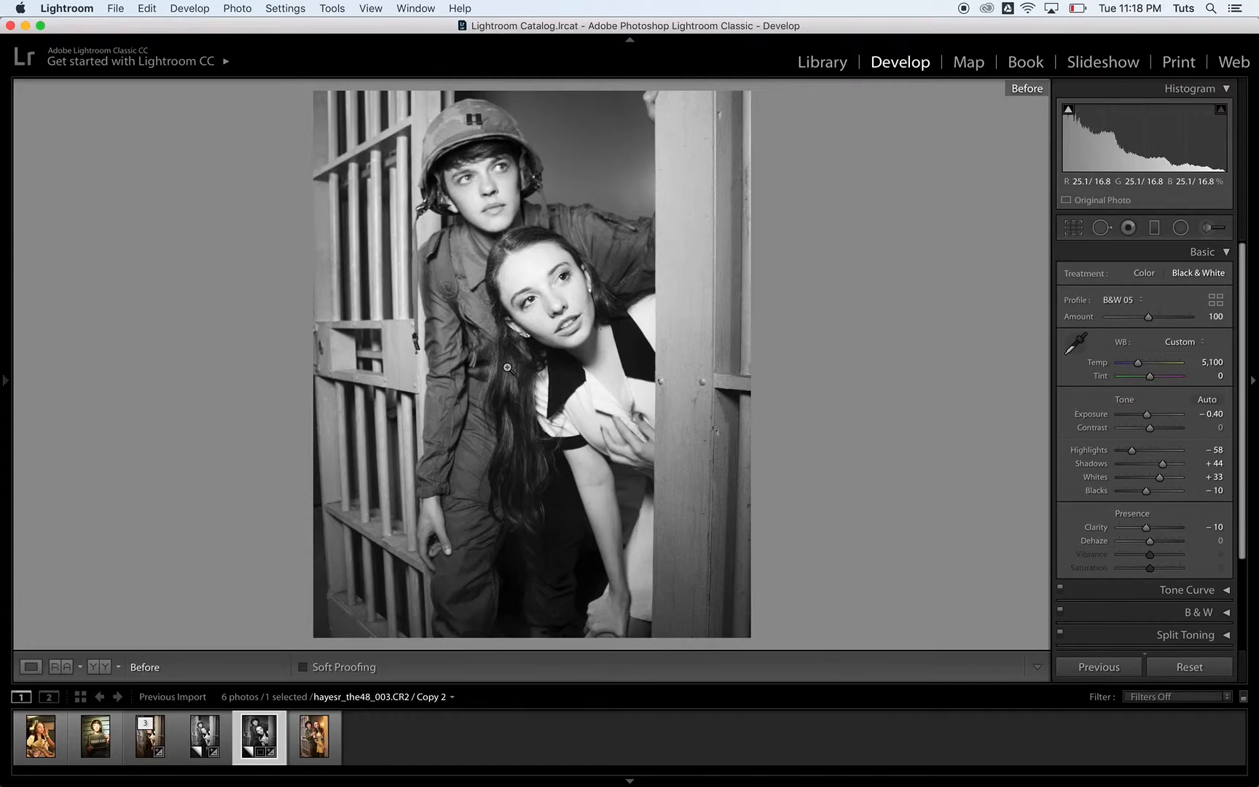
Leave the before view and open Reference View with the other black-and-white virtual copy as the reference photo.
{"action": "key", "text": "backslash"}
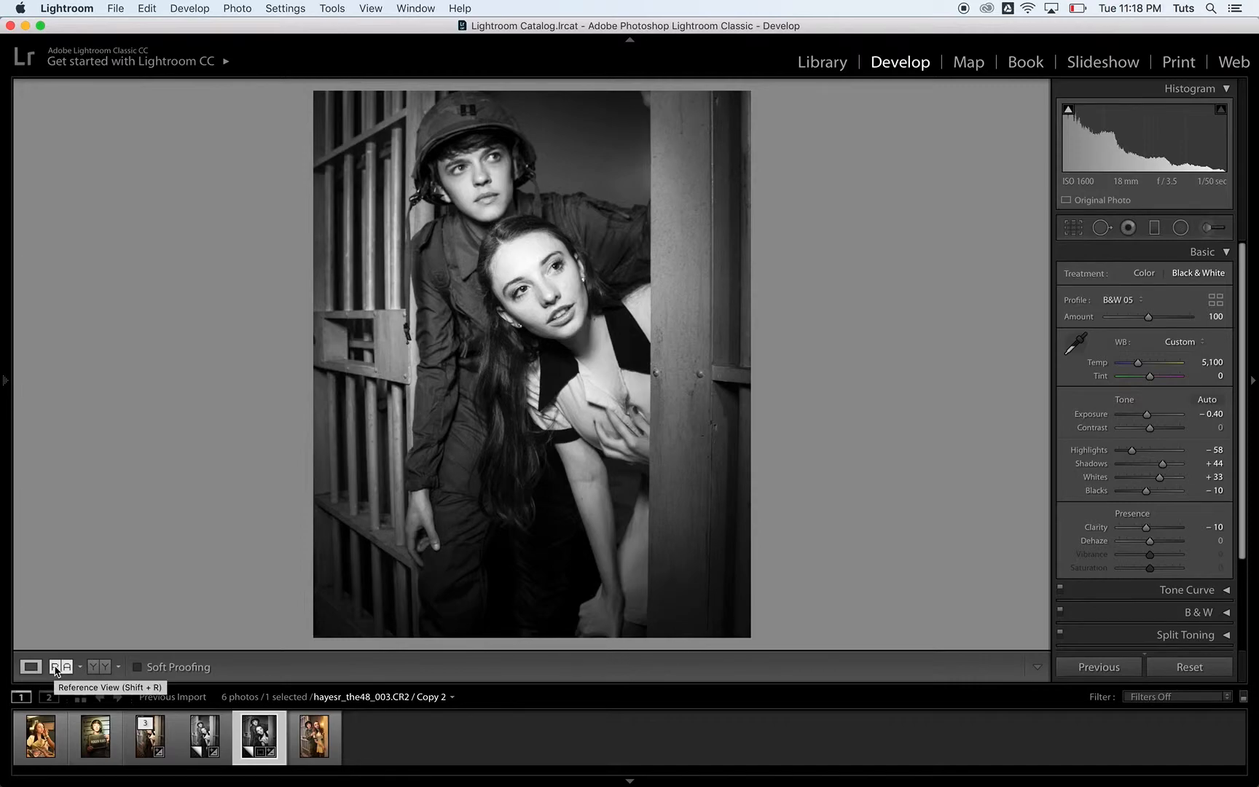
{"action": "left_click", "coordinate": [55, 667]}
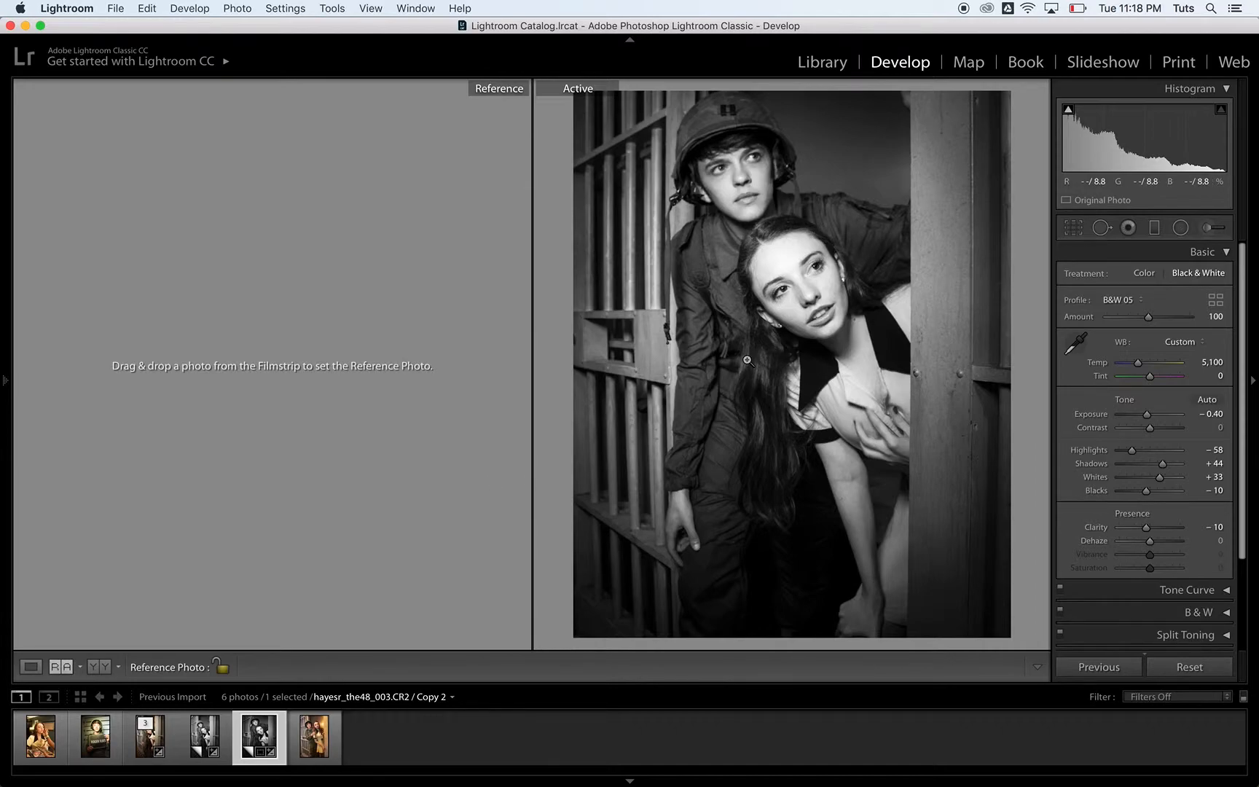
{"action": "left_click_drag", "start_coordinate": [195, 744], "coordinate": [226, 420]}
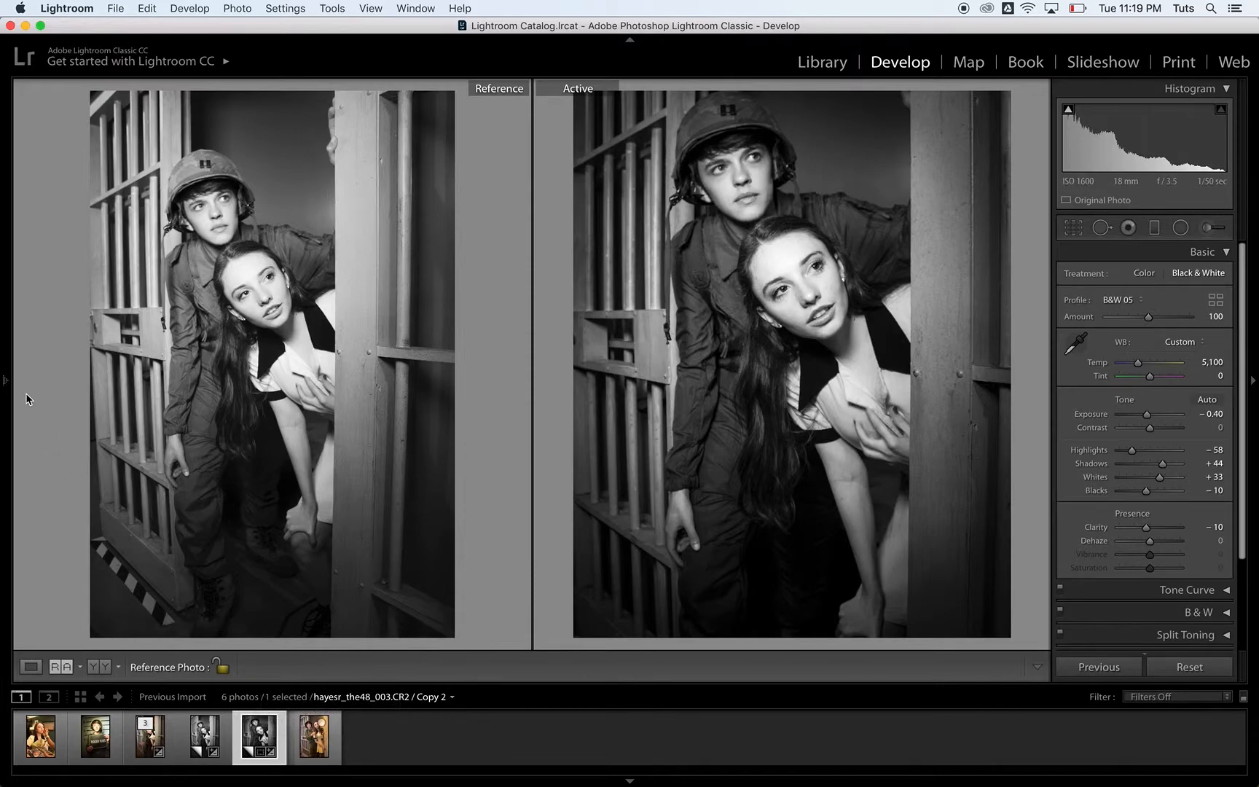
Save the current develop settings as a new preset named "Natural Light B&W" in the User Presets group.
{"action": "mouse_move", "coordinate": [3, 382]}
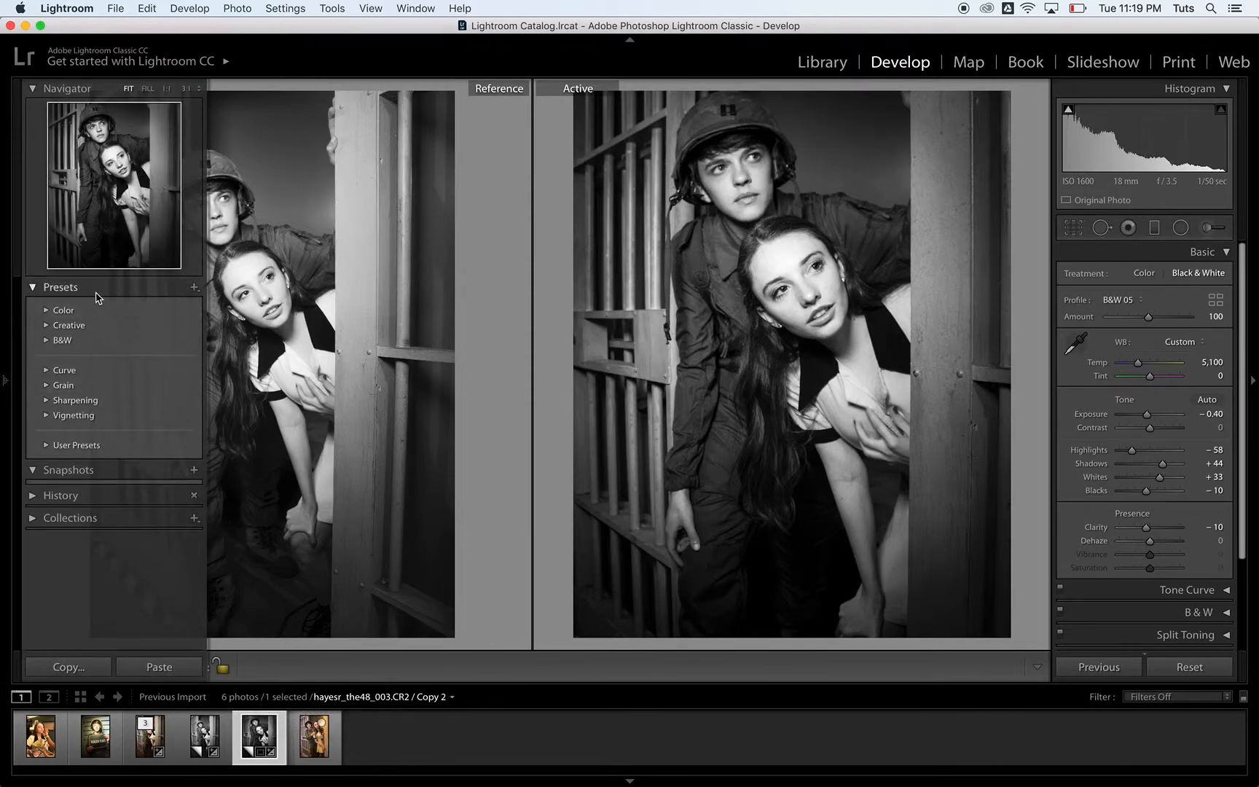
{"action": "left_click", "coordinate": [195, 290]}
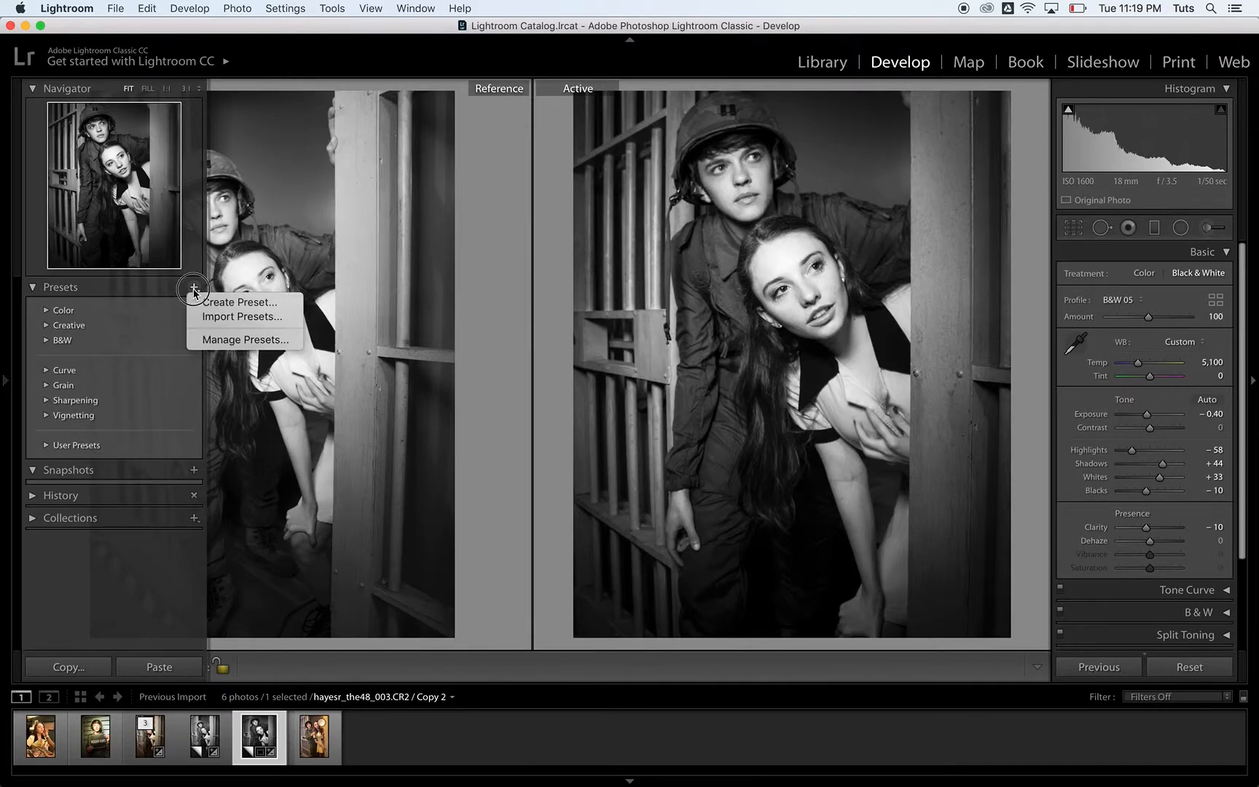
{"action": "left_click", "coordinate": [211, 304]}
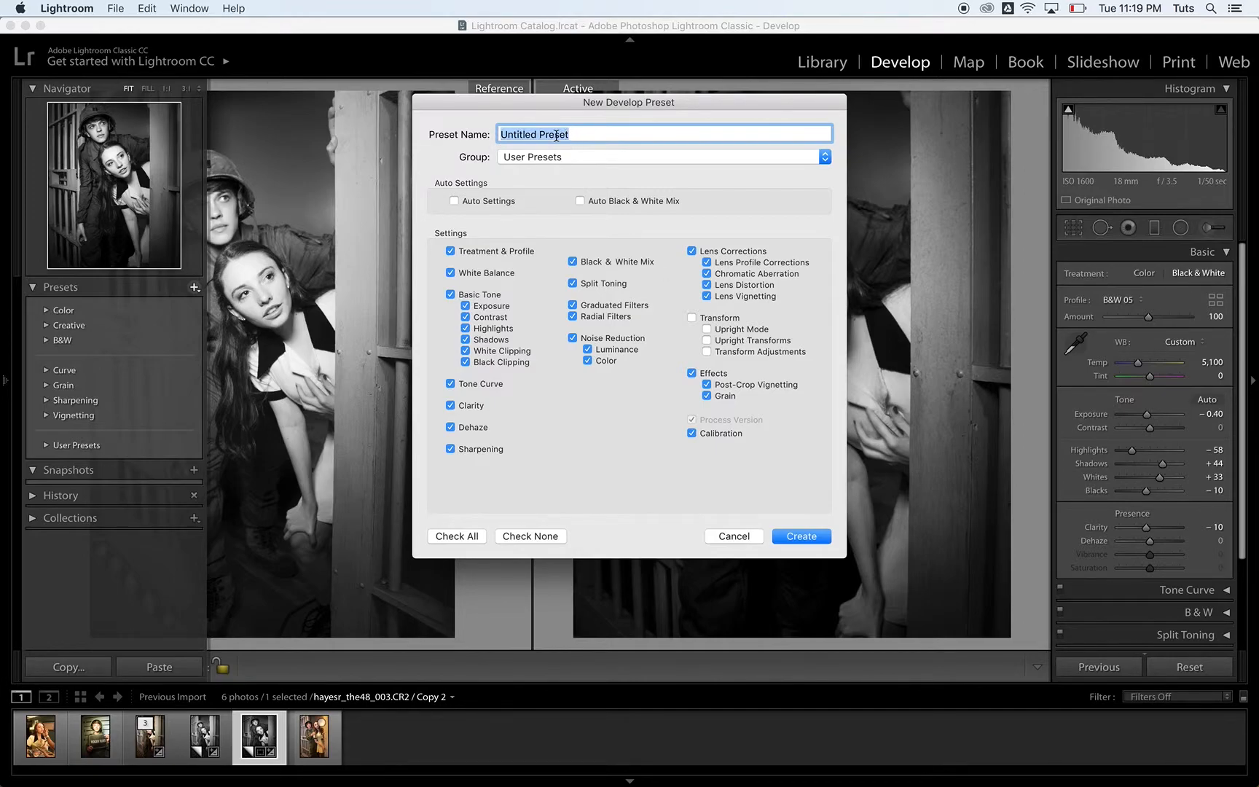
{"action": "type", "text": "Nat"}
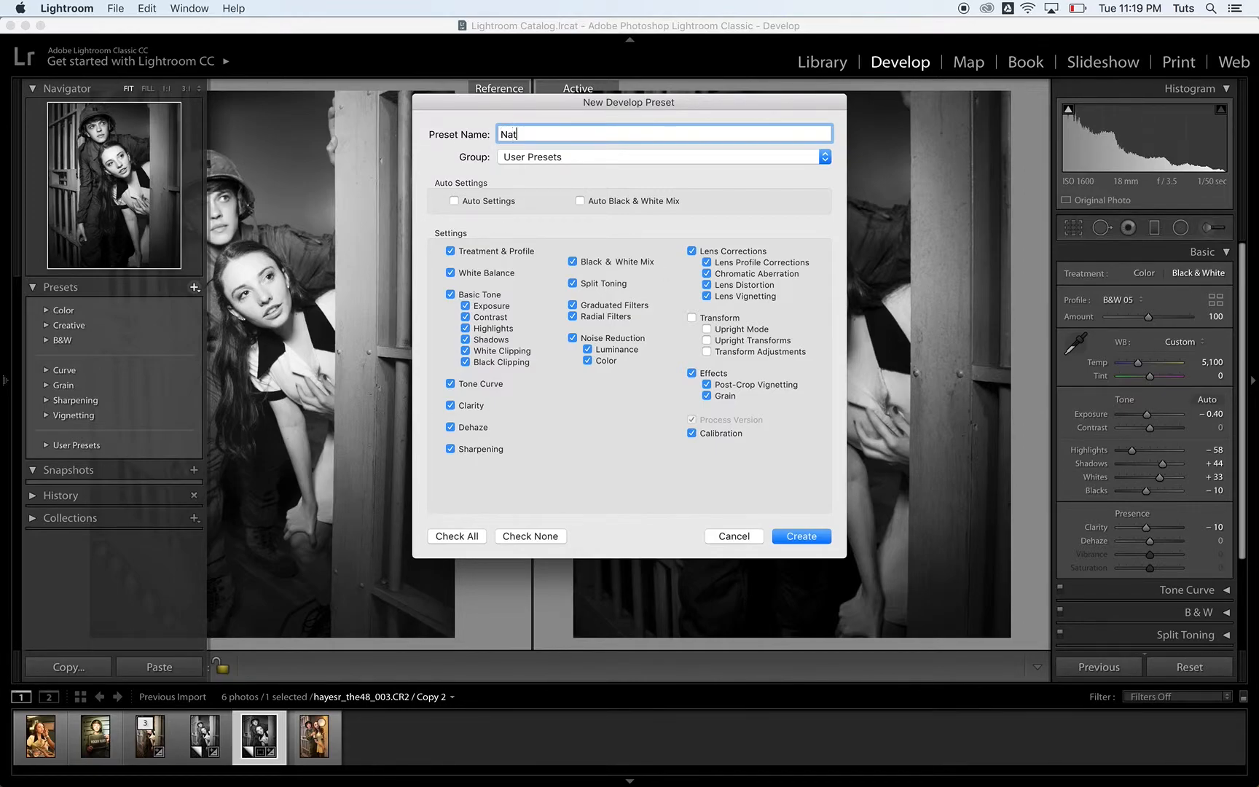
{"action": "type", "text": "ural Lioght"}
{"action": "key", "text": "BackSpace"}
{"action": "key", "text": "BackSpace"}
{"action": "key", "text": "BackSpace"}
{"action": "type", "text": "ght B&W"}
{"action": "left_click", "coordinate": [802, 537]}
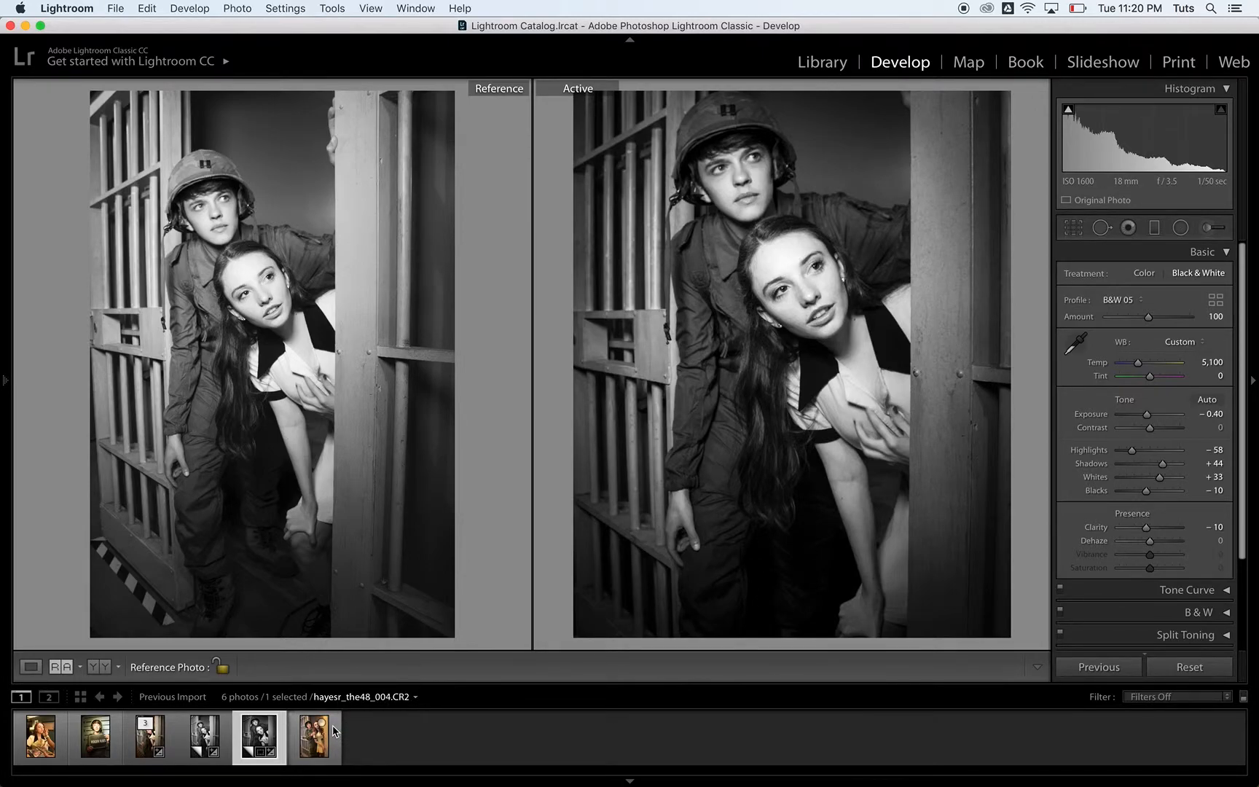
Create a virtual copy of hayesr_the48_004.CR2 and apply the Natural Light B&W user preset to it.
{"action": "left_click", "coordinate": [315, 739]}
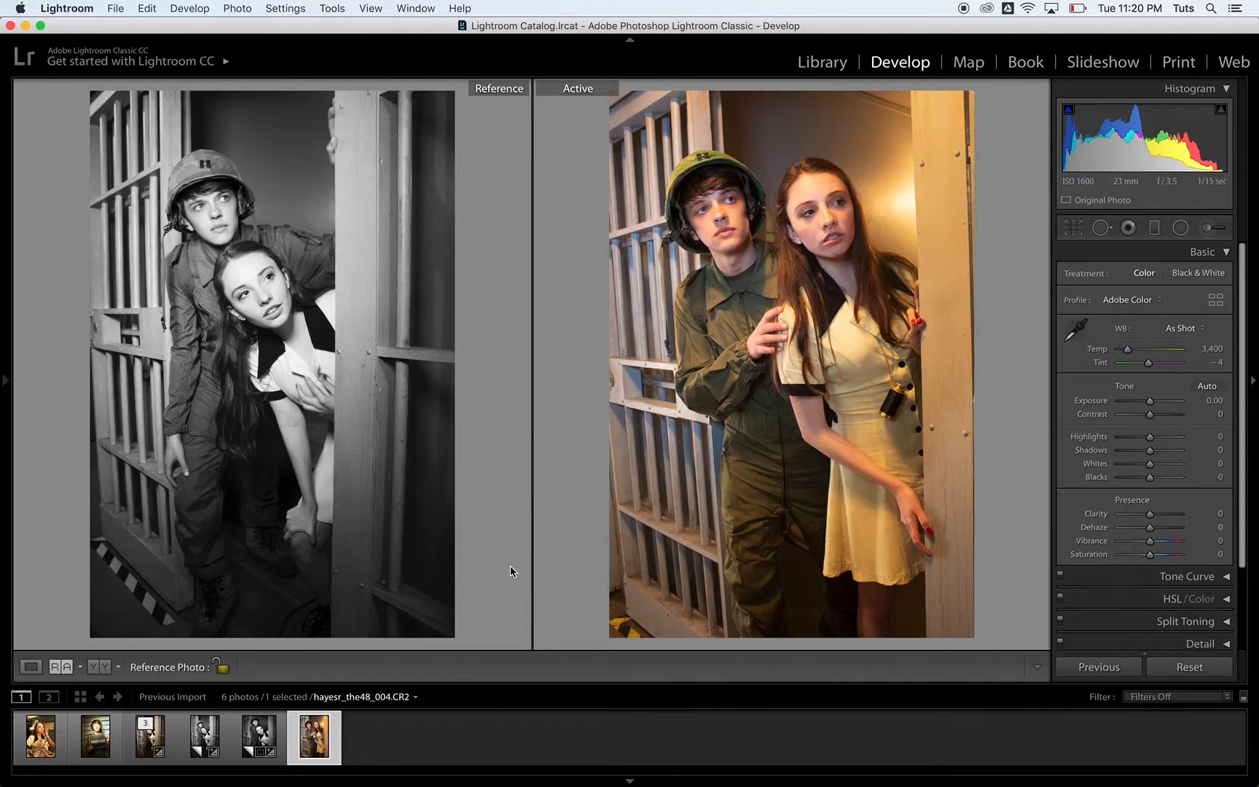
{"action": "right_click", "coordinate": [317, 740]}
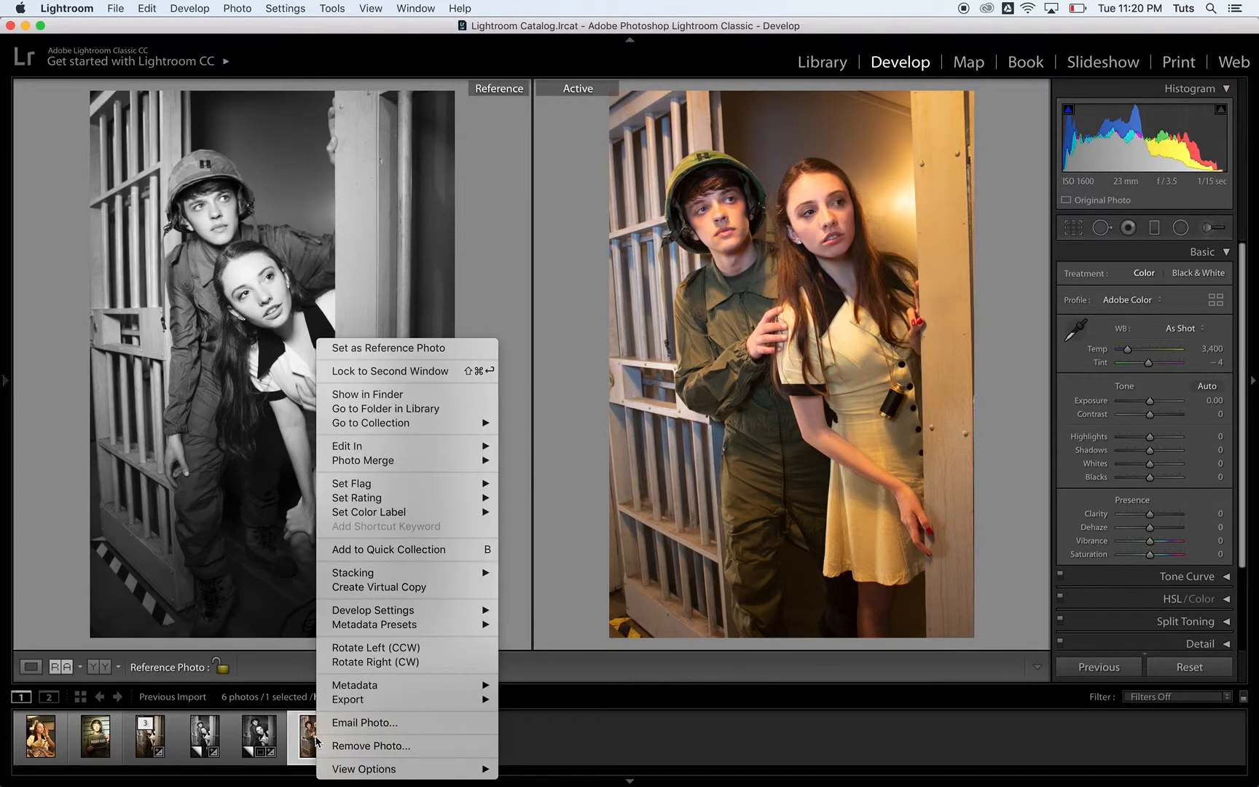
{"action": "left_click", "coordinate": [409, 588]}
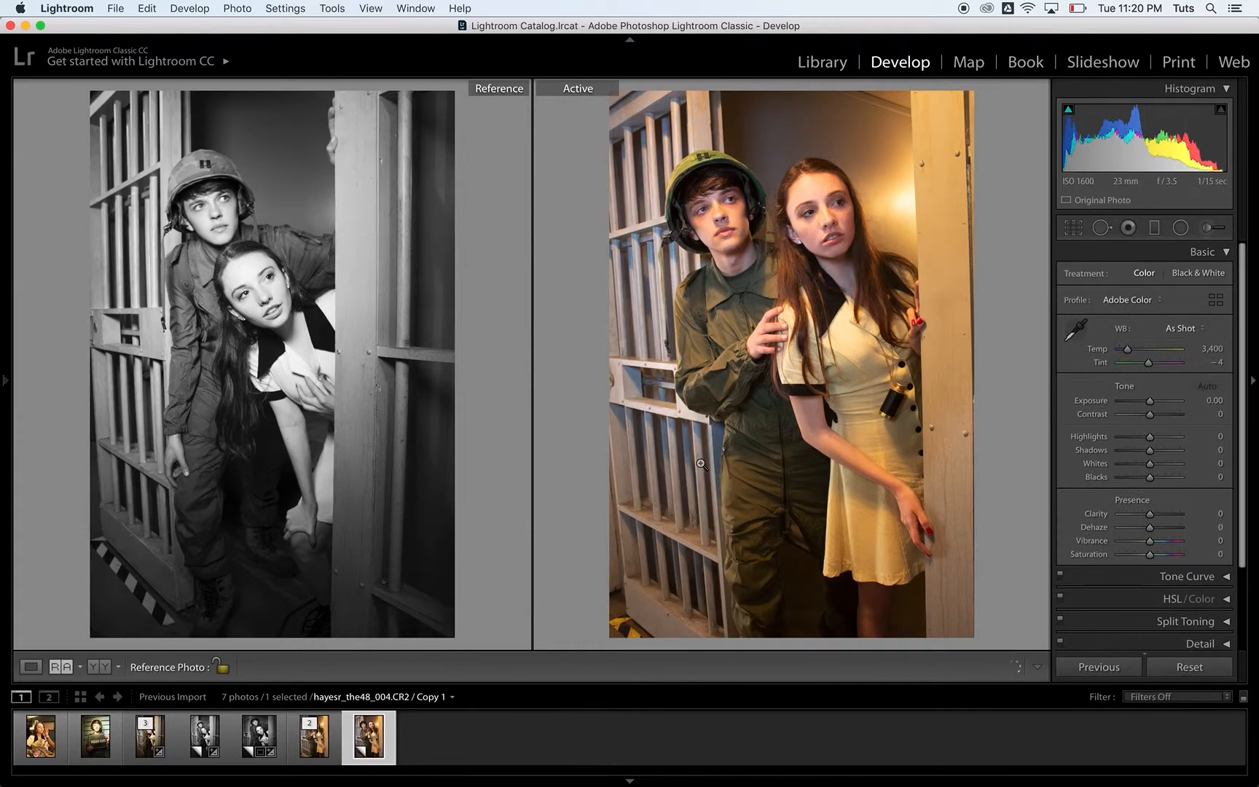
{"action": "mouse_move", "coordinate": [2, 406]}
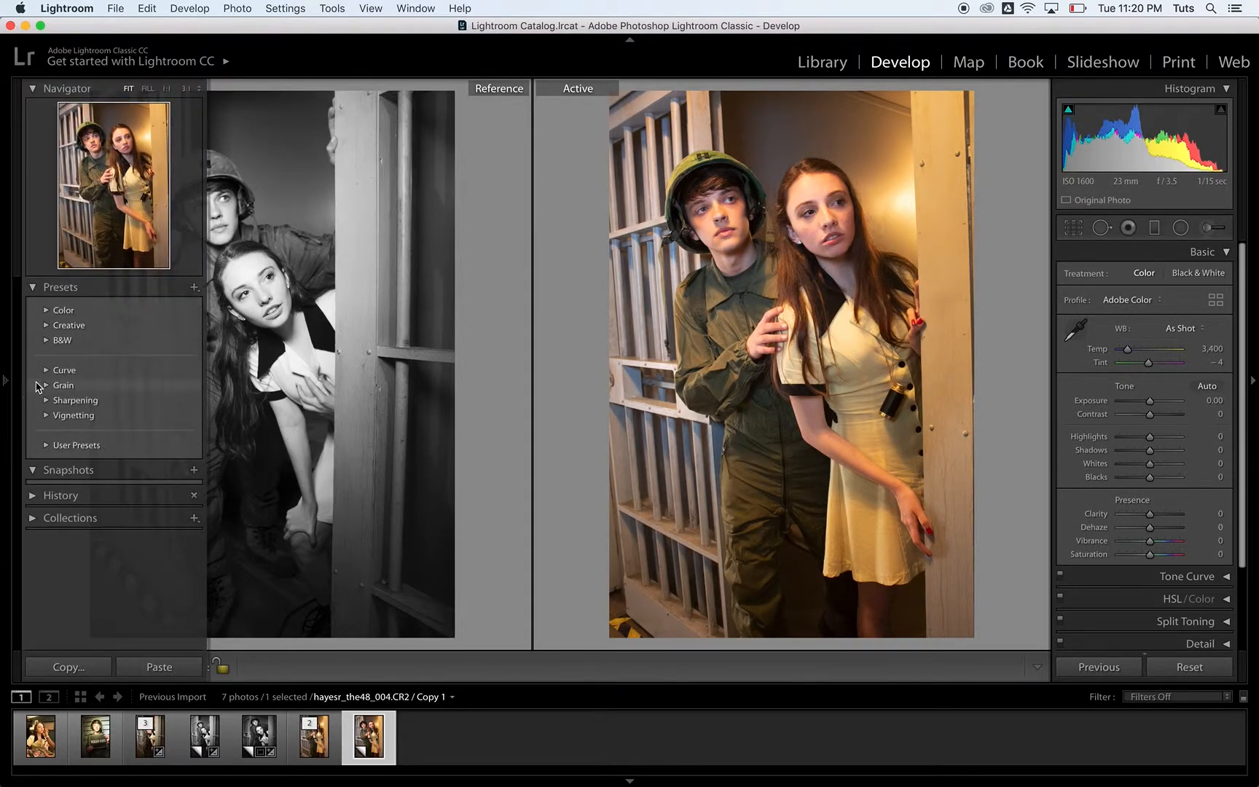
{"action": "left_click", "coordinate": [47, 446]}
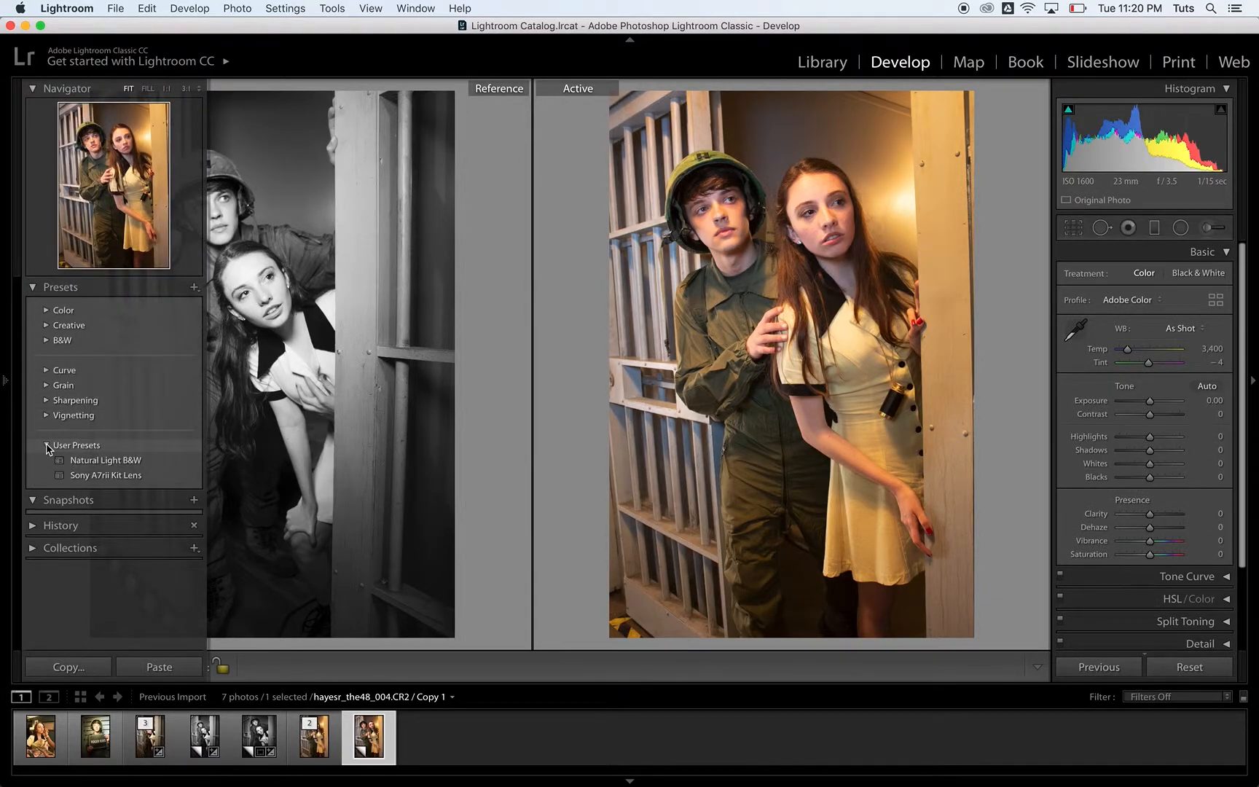
{"action": "left_click", "coordinate": [93, 462]}
{"action": "left_click", "coordinate": [94, 463]}
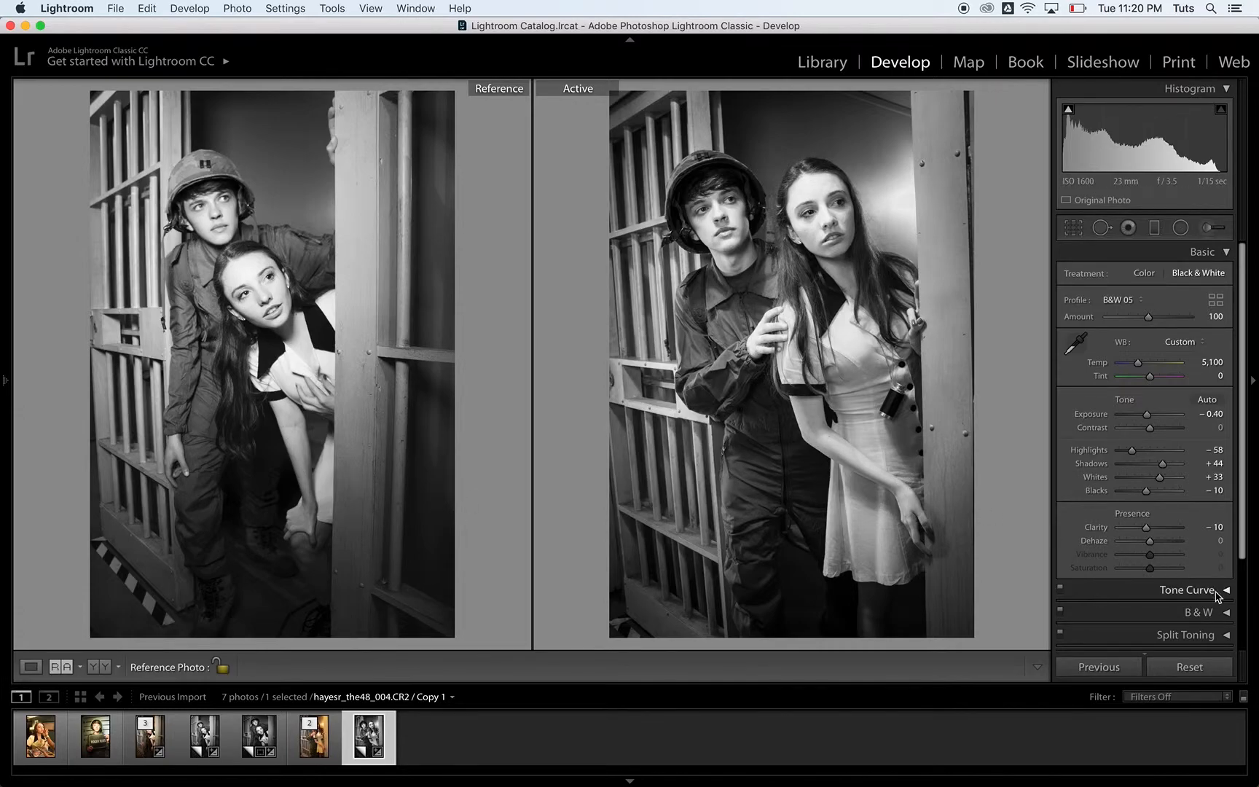
Straighten the new copy's perspective with the Auto Upright transform and enable Constrain Crop.
{"action": "scroll", "coordinate": [1220, 594], "scroll_direction": "down", "scroll_amount": 3}
{"action": "scroll", "coordinate": [1218, 596], "scroll_direction": "down", "scroll_amount": 2}
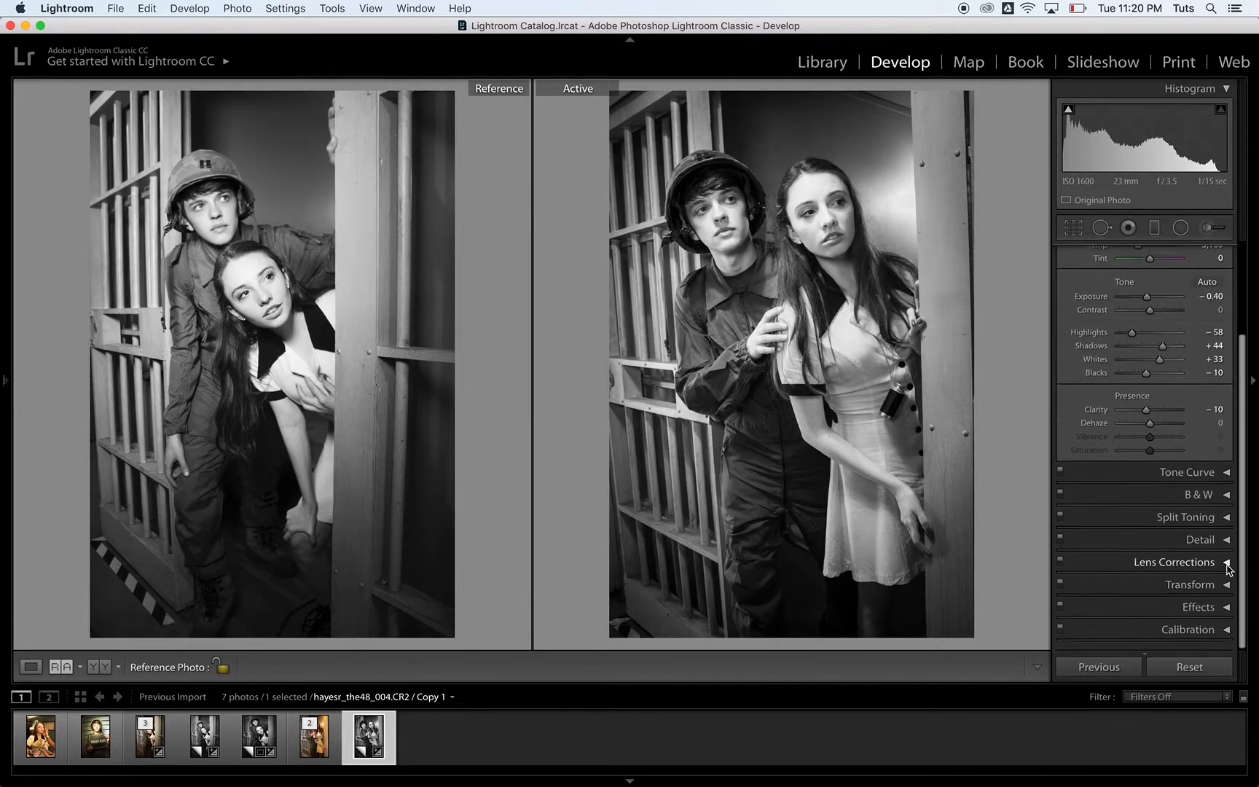
{"action": "left_click", "coordinate": [1218, 590]}
{"action": "left_click", "coordinate": [1145, 426]}
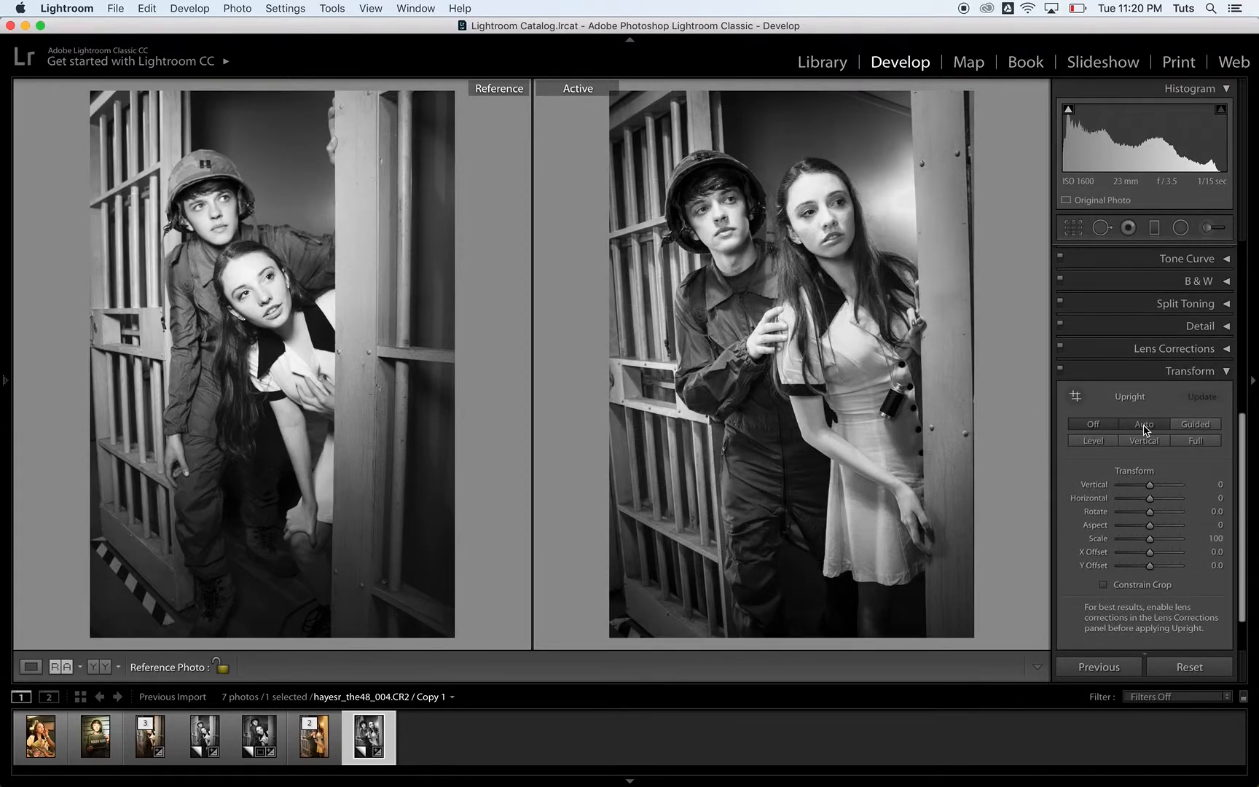
{"action": "left_click", "coordinate": [1146, 440]}
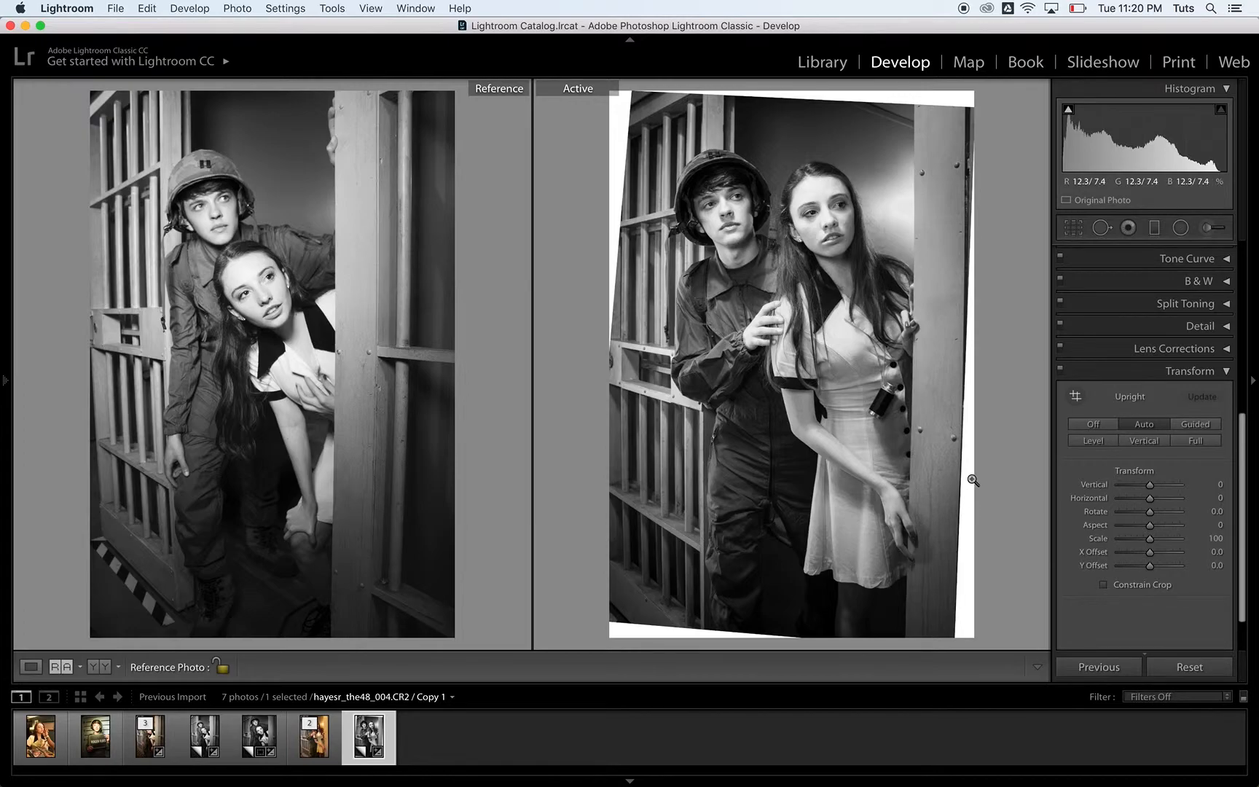
{"action": "left_click", "coordinate": [1104, 584]}
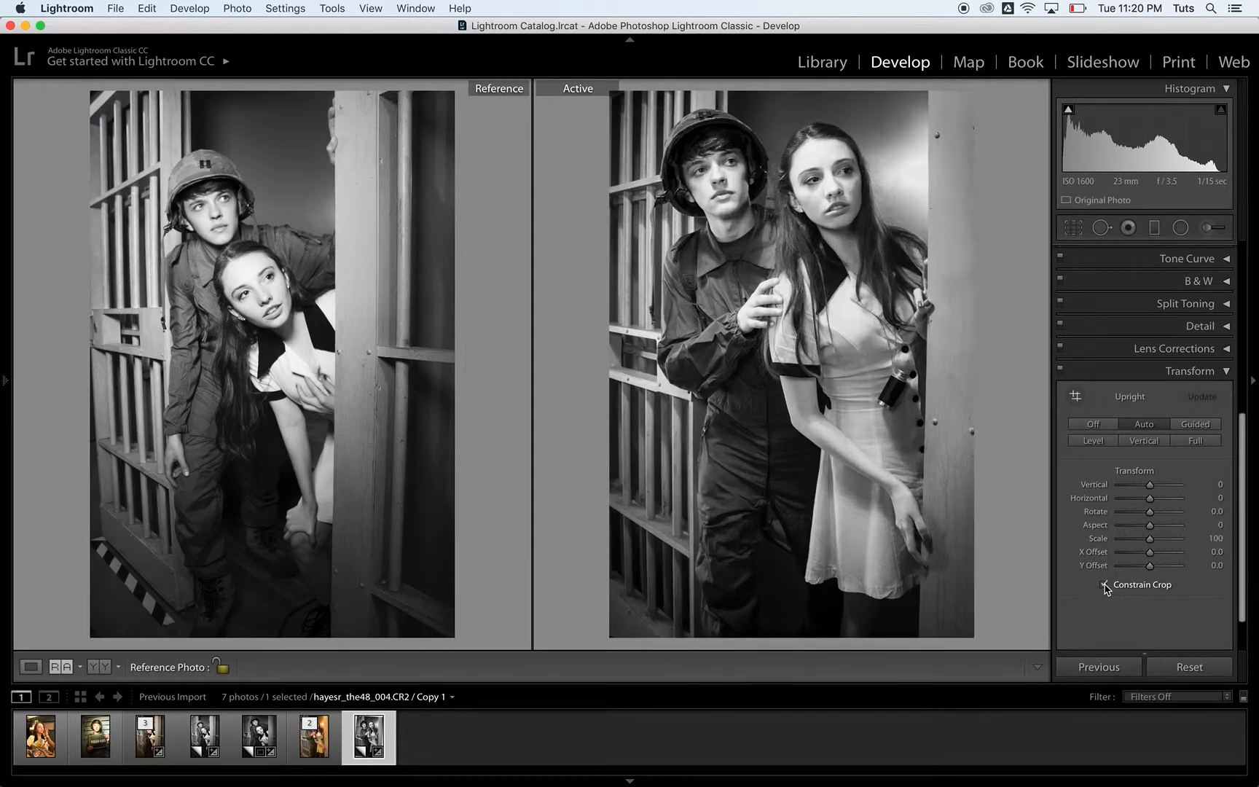
Exit Reference View and crop the copy to the 4 x 5 / 8 x 10 aspect ratio, repositioned to keep space above both heads.
{"action": "scroll", "coordinate": [1085, 375], "scroll_direction": "up", "scroll_amount": 5}
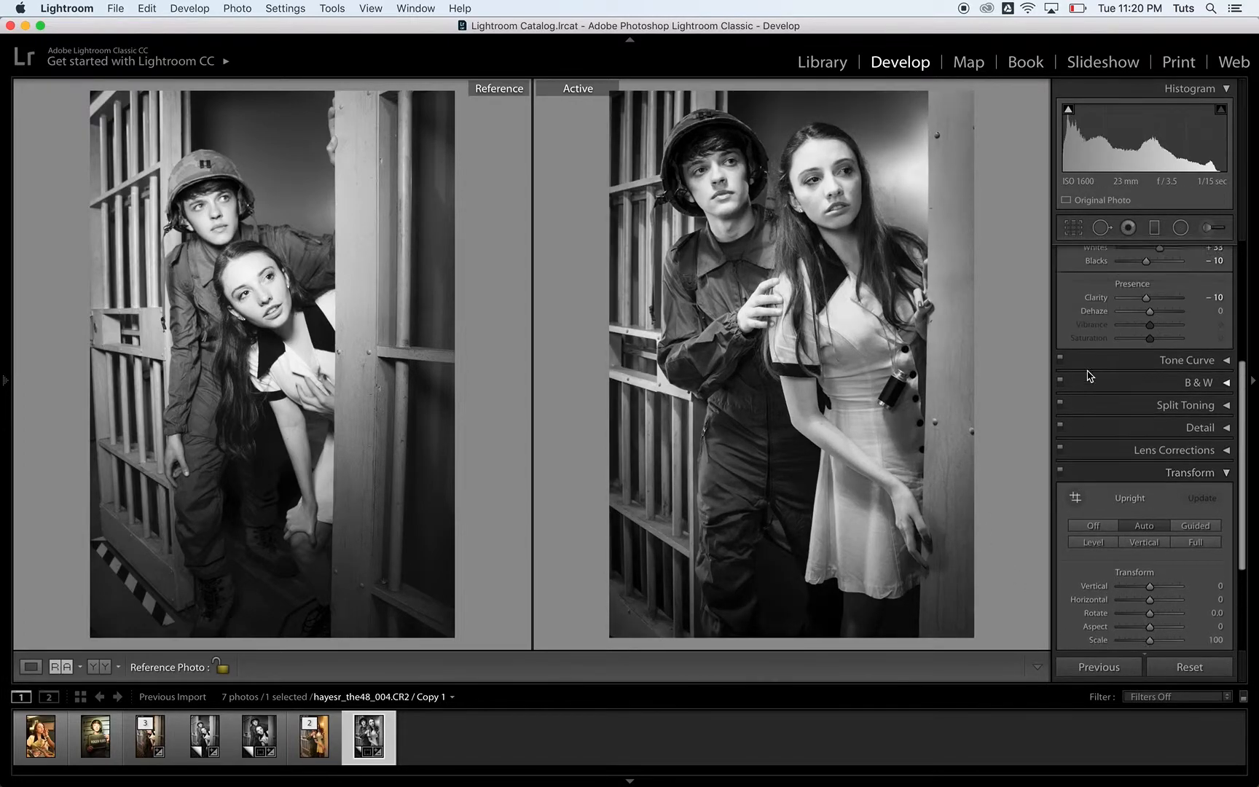
{"action": "left_click", "coordinate": [1071, 232]}
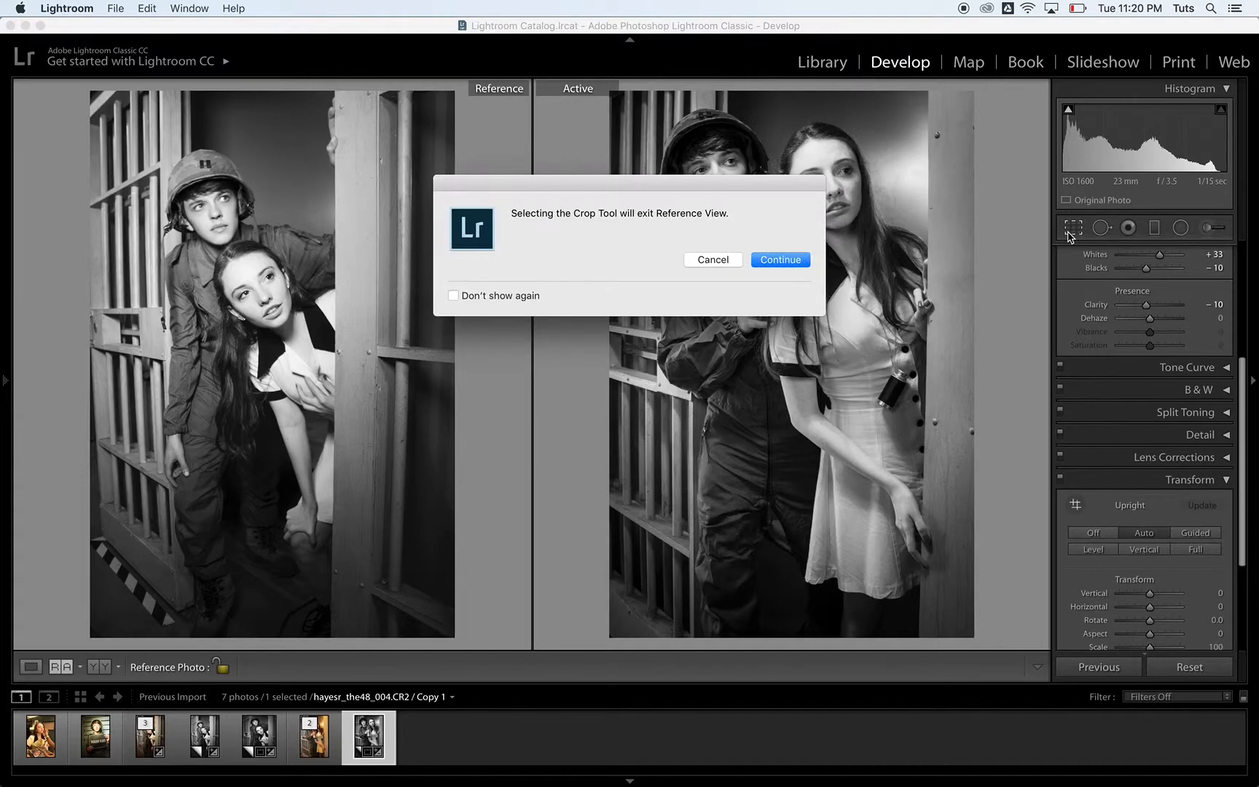
{"action": "left_click", "coordinate": [773, 261]}
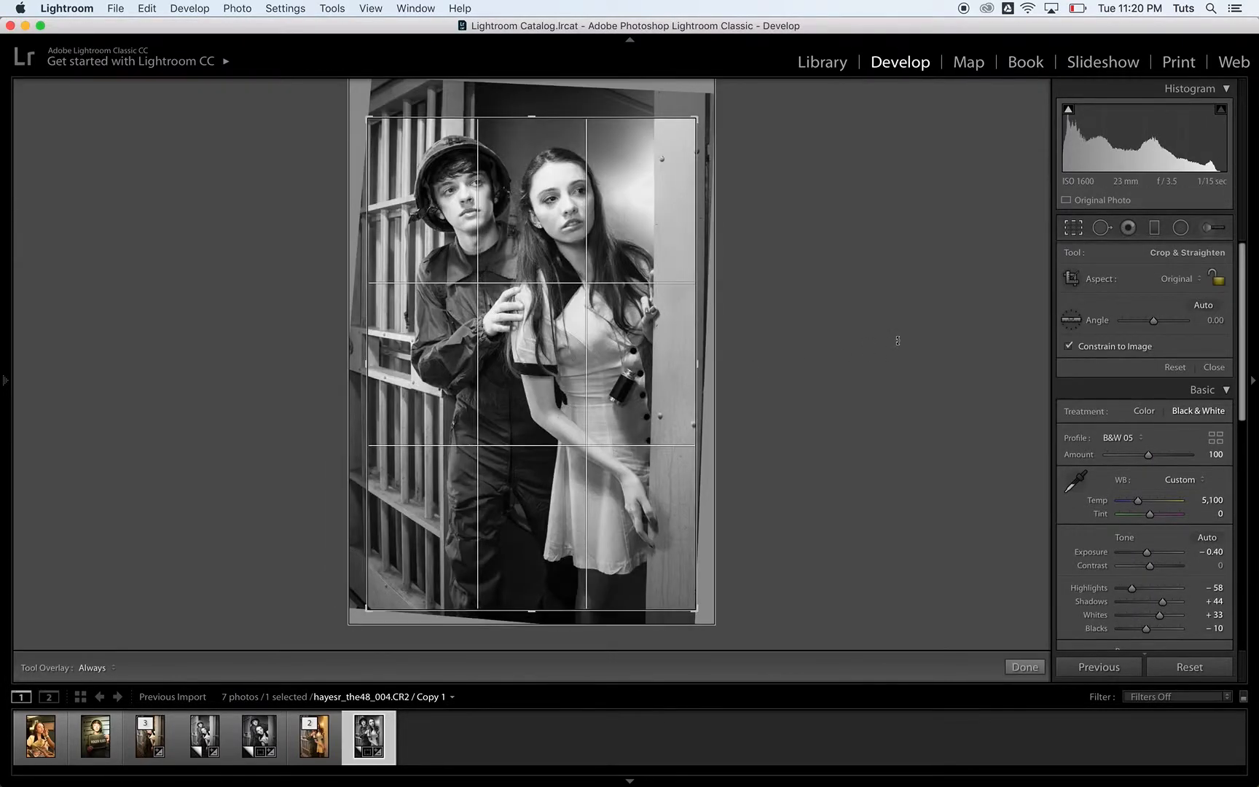
{"action": "left_click", "coordinate": [1174, 282]}
{"action": "left_click", "coordinate": [1165, 323]}
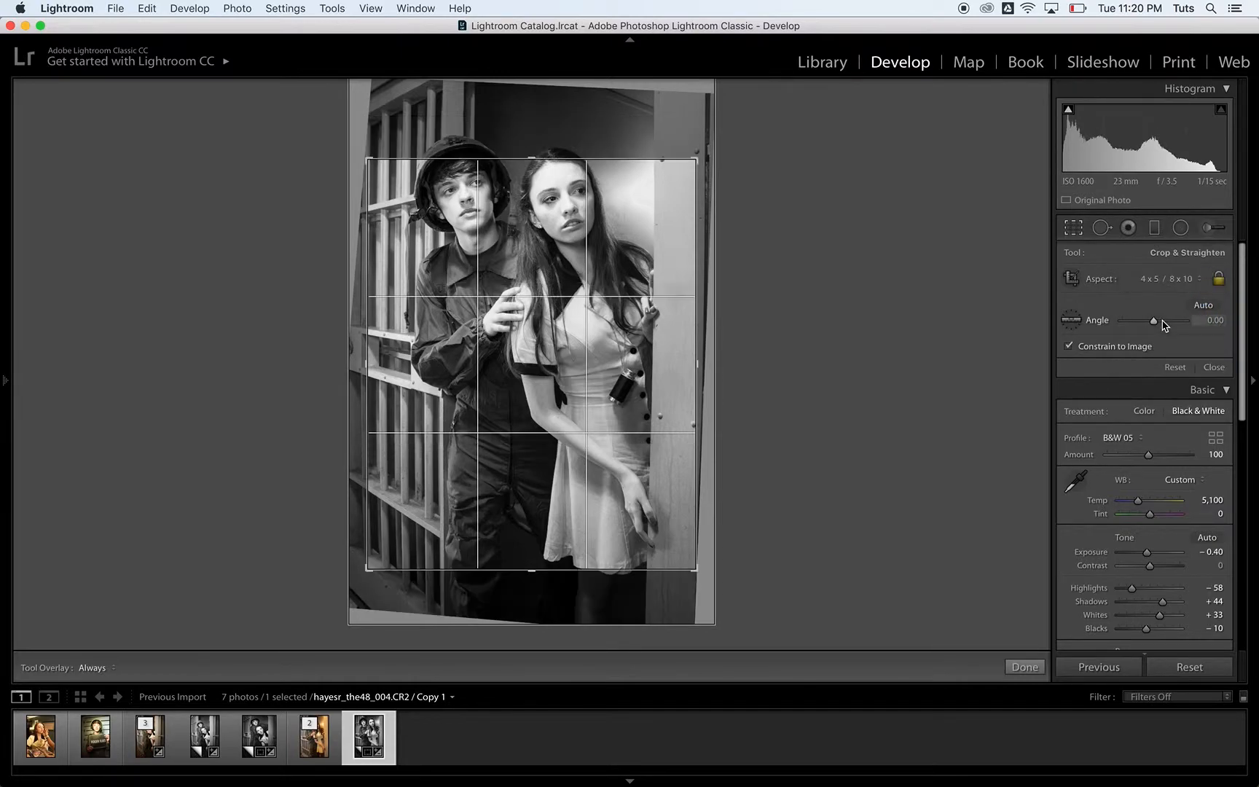
{"action": "mouse_move", "coordinate": [562, 521]}
{"action": "left_mouse_down"}
{"action": "mouse_move", "coordinate": [574, 545]}
{"action": "mouse_move", "coordinate": [556, 546]}
{"action": "left_mouse_up"}
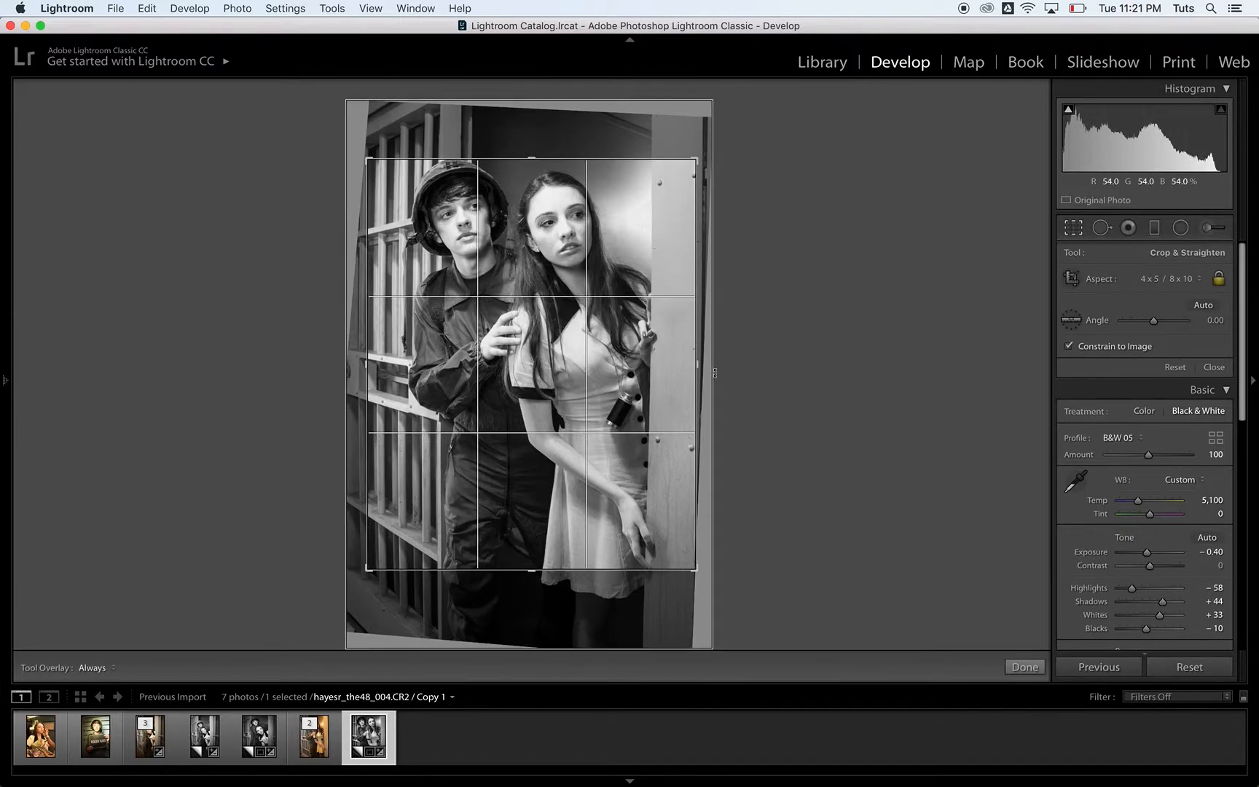
{"action": "key", "text": "Return"}
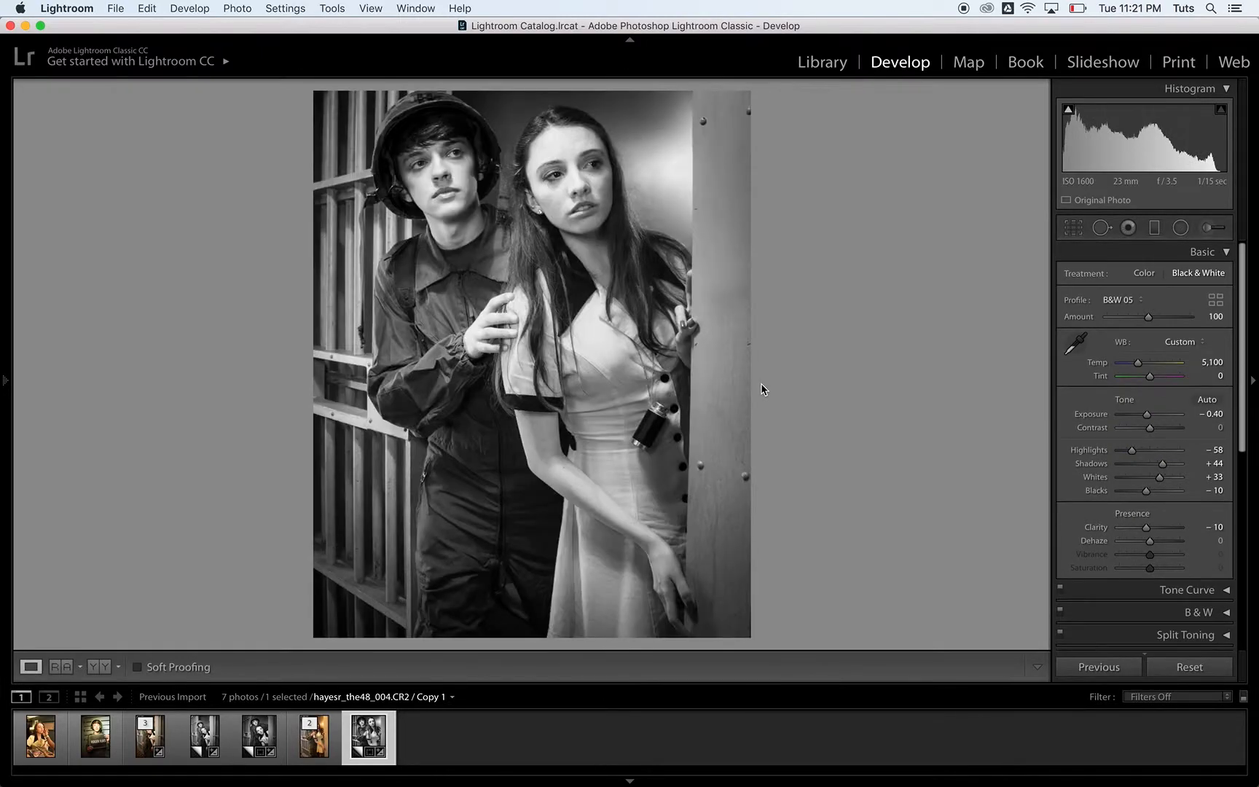
Compare the new copy with the finished hayesr_the48_003 Copy 2, and set the new copy's Exposure to -0.45.
{"action": "left_click", "coordinate": [264, 741]}
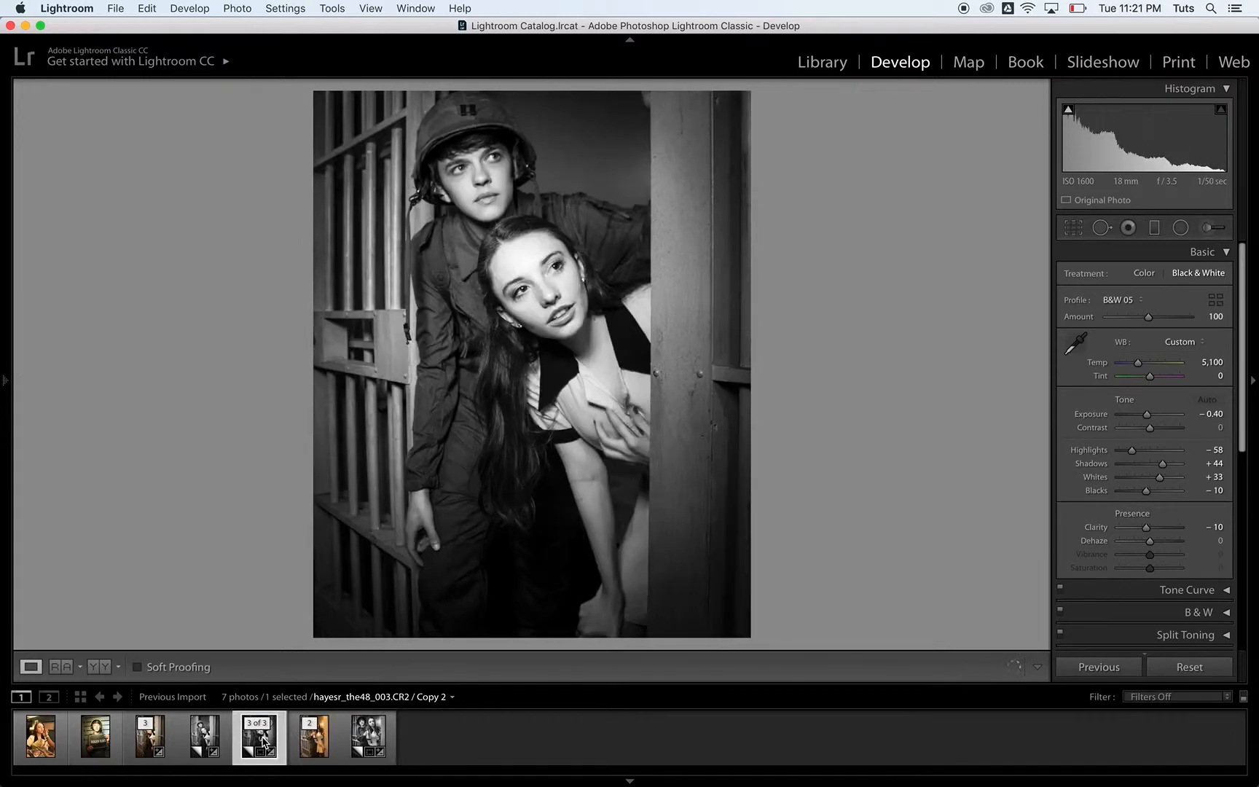
{"action": "left_click", "coordinate": [362, 740]}
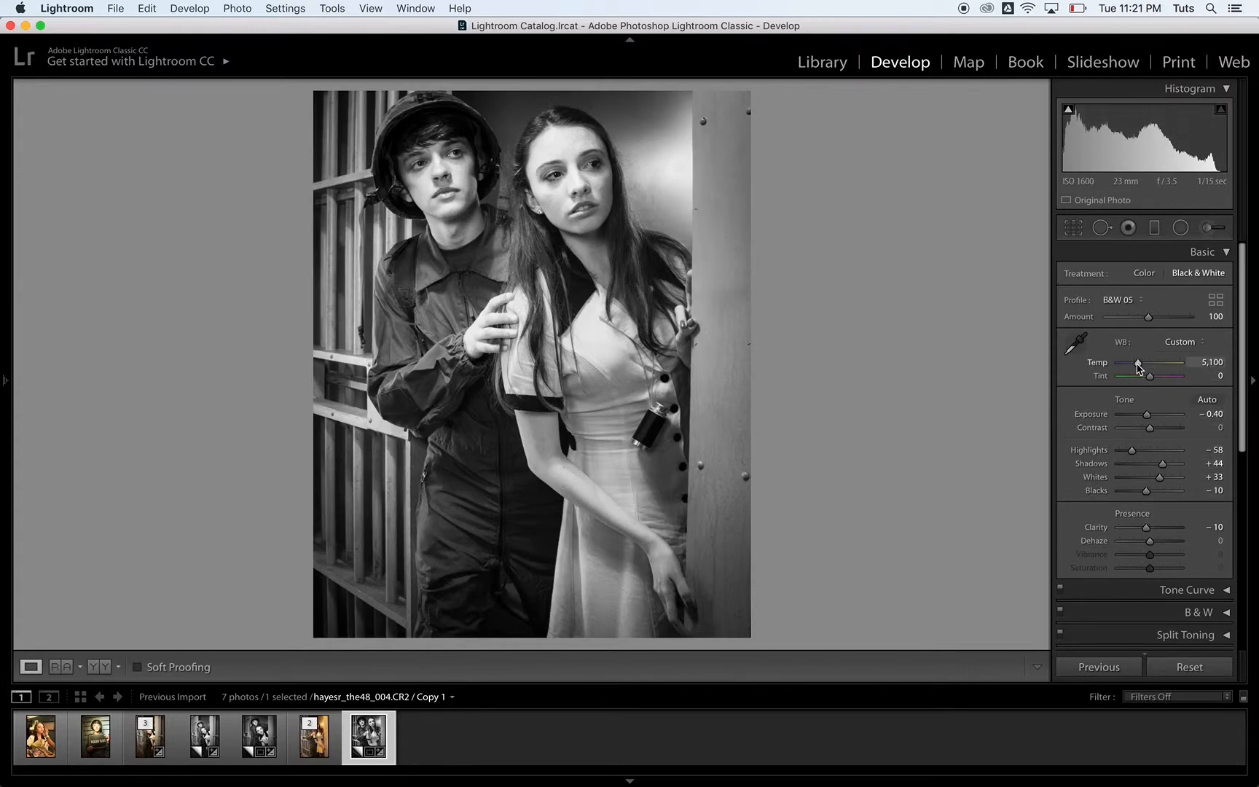
{"action": "left_click_drag", "start_coordinate": [1146, 414], "coordinate": [1148, 417]}
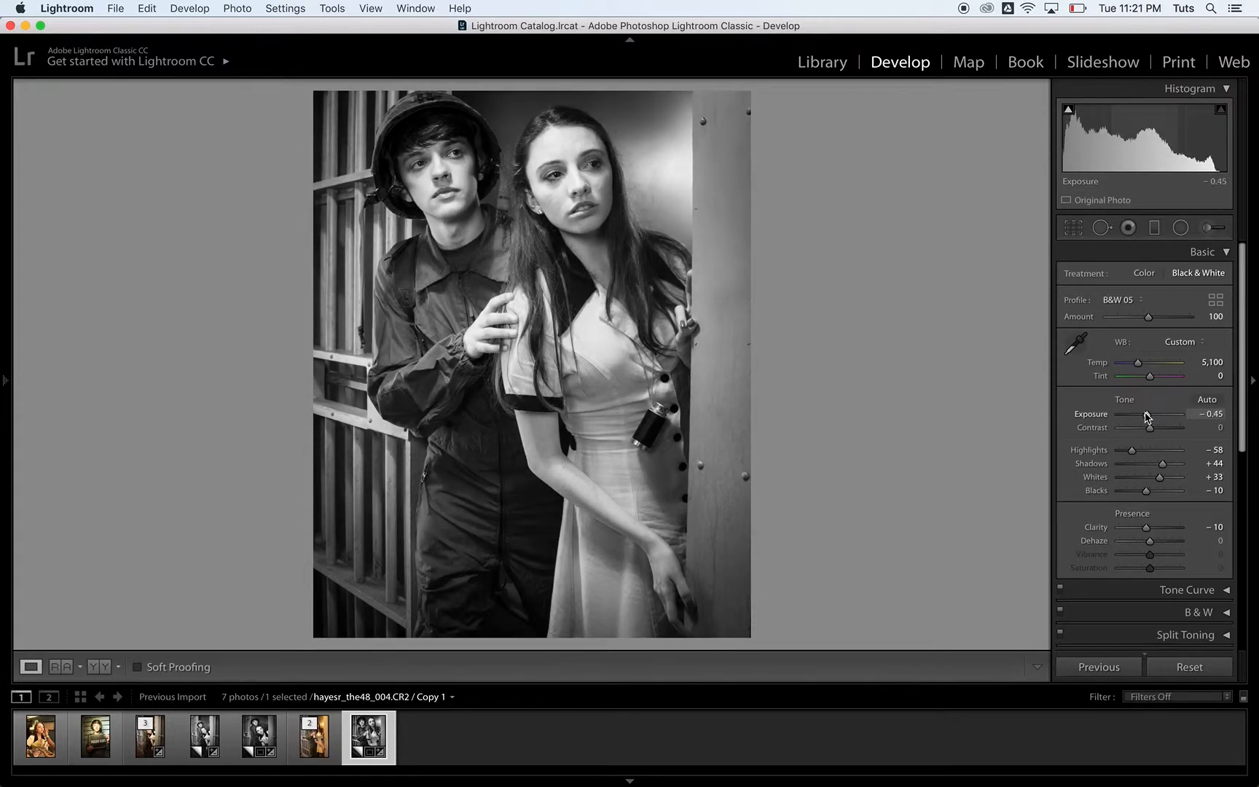